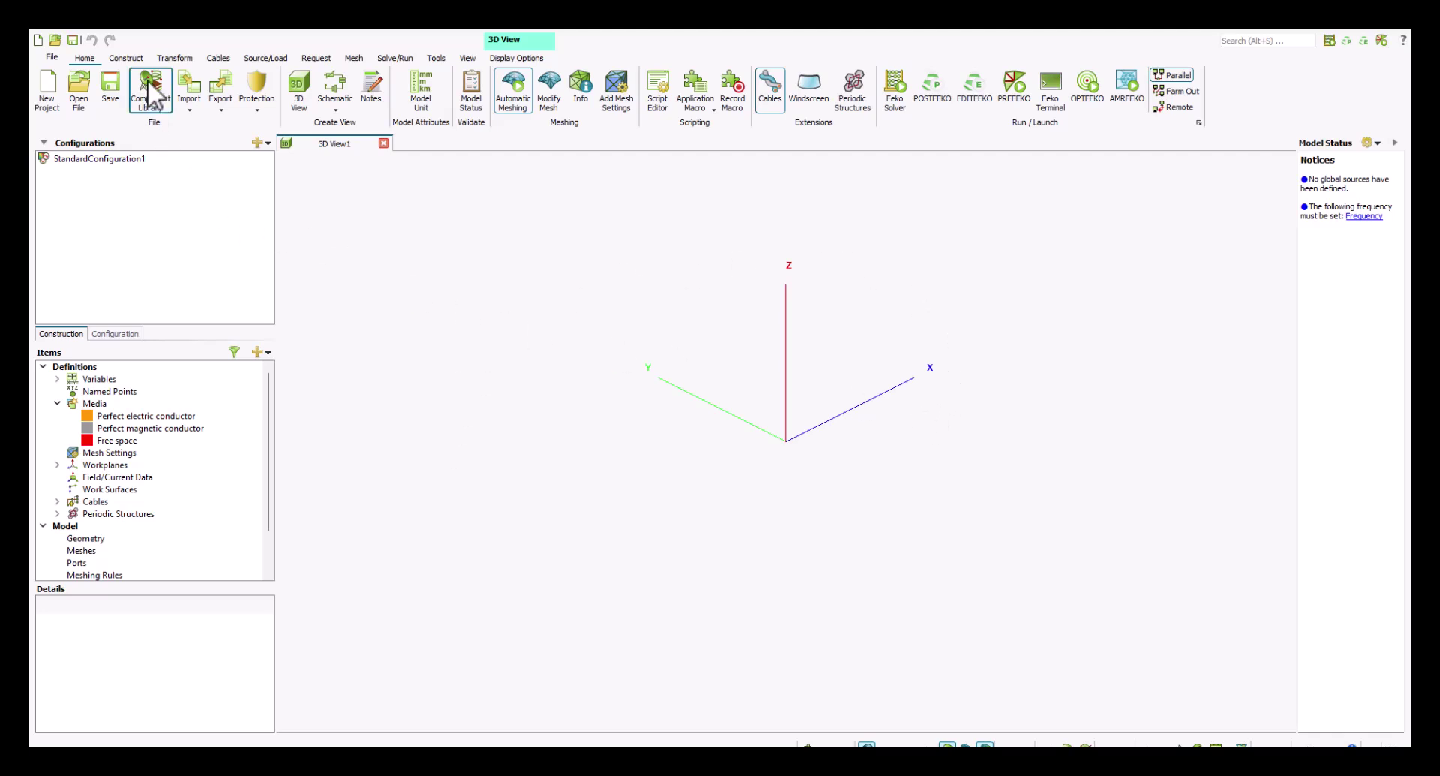
Examine the types of media that can be defined for the model
{"action": "left_click", "coordinate": [126, 58]}
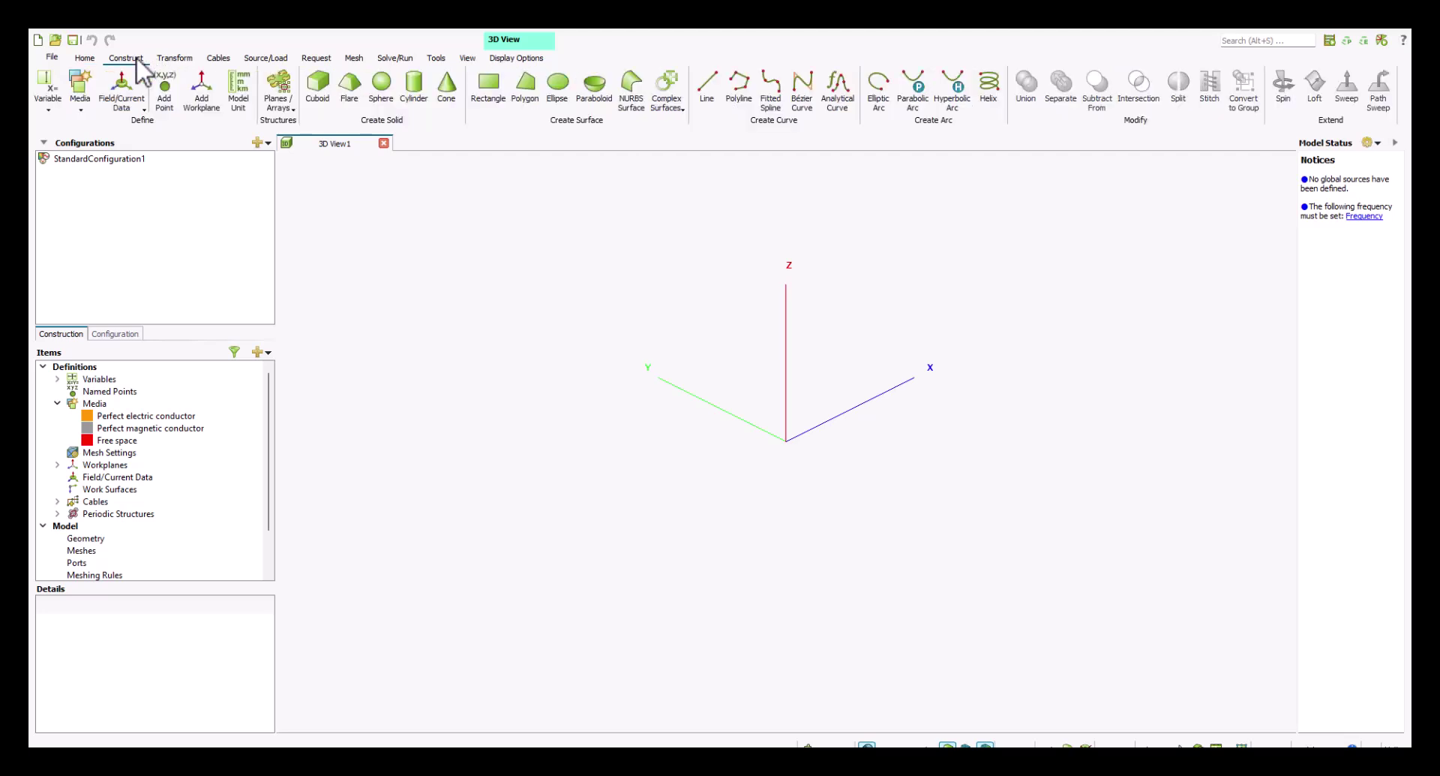
{"action": "left_click", "coordinate": [85, 104]}
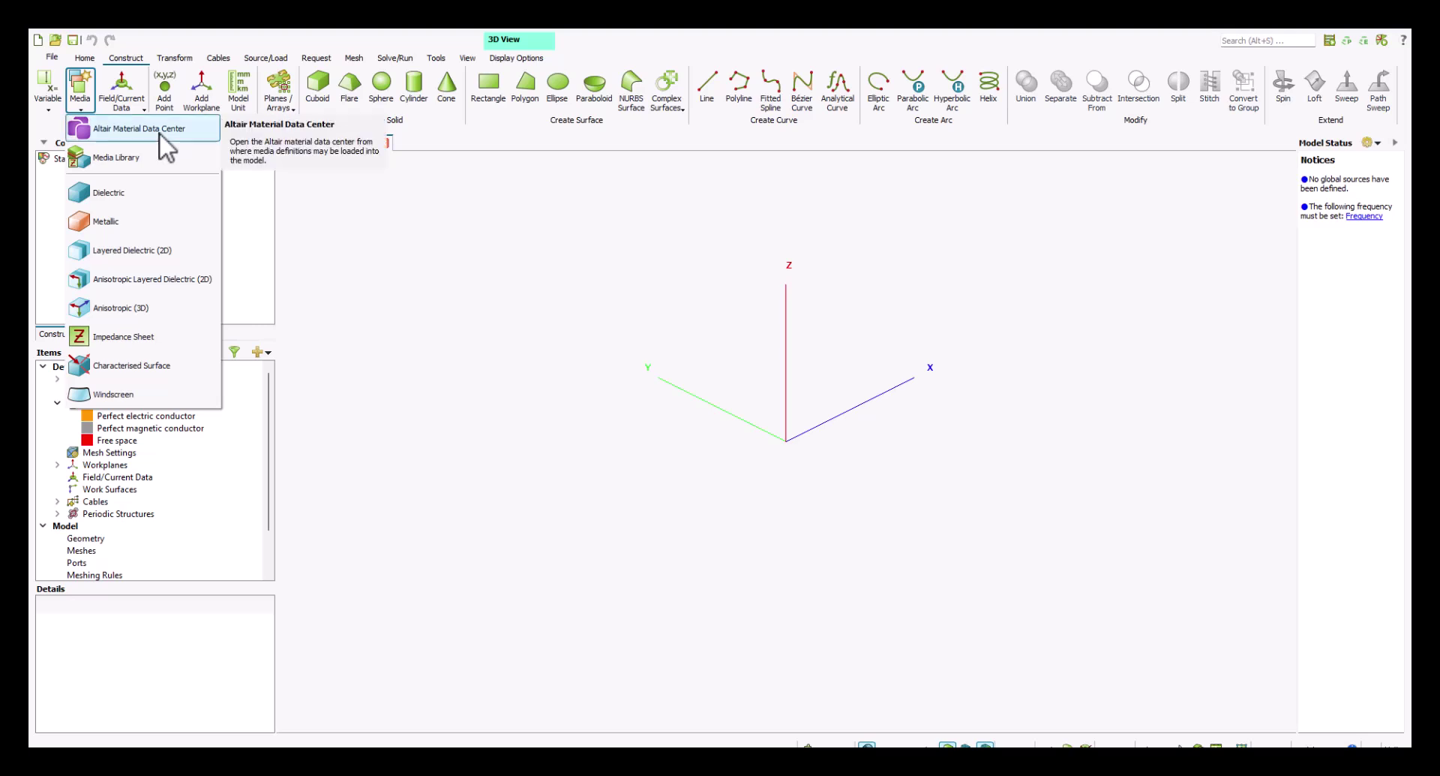
{"action": "left_click", "coordinate": [395, 229]}
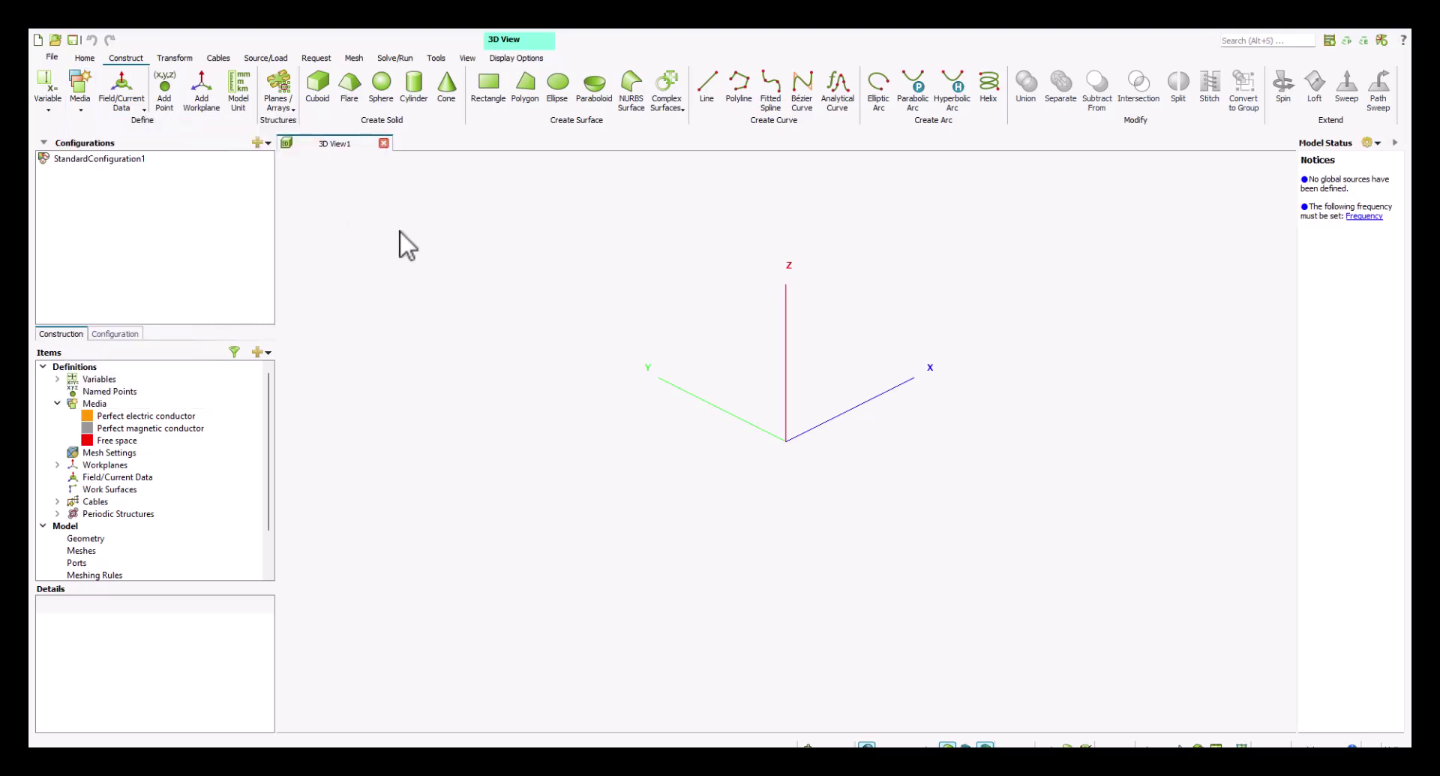
Create a solid cuboid with its base centred on the origin
{"action": "left_click", "coordinate": [317, 84]}
{"action": "left_click", "coordinate": [525, 314]}
{"action": "left_click", "coordinate": [510, 327]}
{"action": "left_click", "coordinate": [469, 596]}
{"action": "mouse_move", "coordinate": [598, 540]}
{"action": "left_mouse_down"}
{"action": "mouse_move", "coordinate": [982, 427]}
{"action": "mouse_move", "coordinate": [889, 529]}
{"action": "mouse_move", "coordinate": [795, 423]}
{"action": "mouse_move", "coordinate": [756, 446]}
{"action": "mouse_move", "coordinate": [799, 338]}
{"action": "left_mouse_up"}
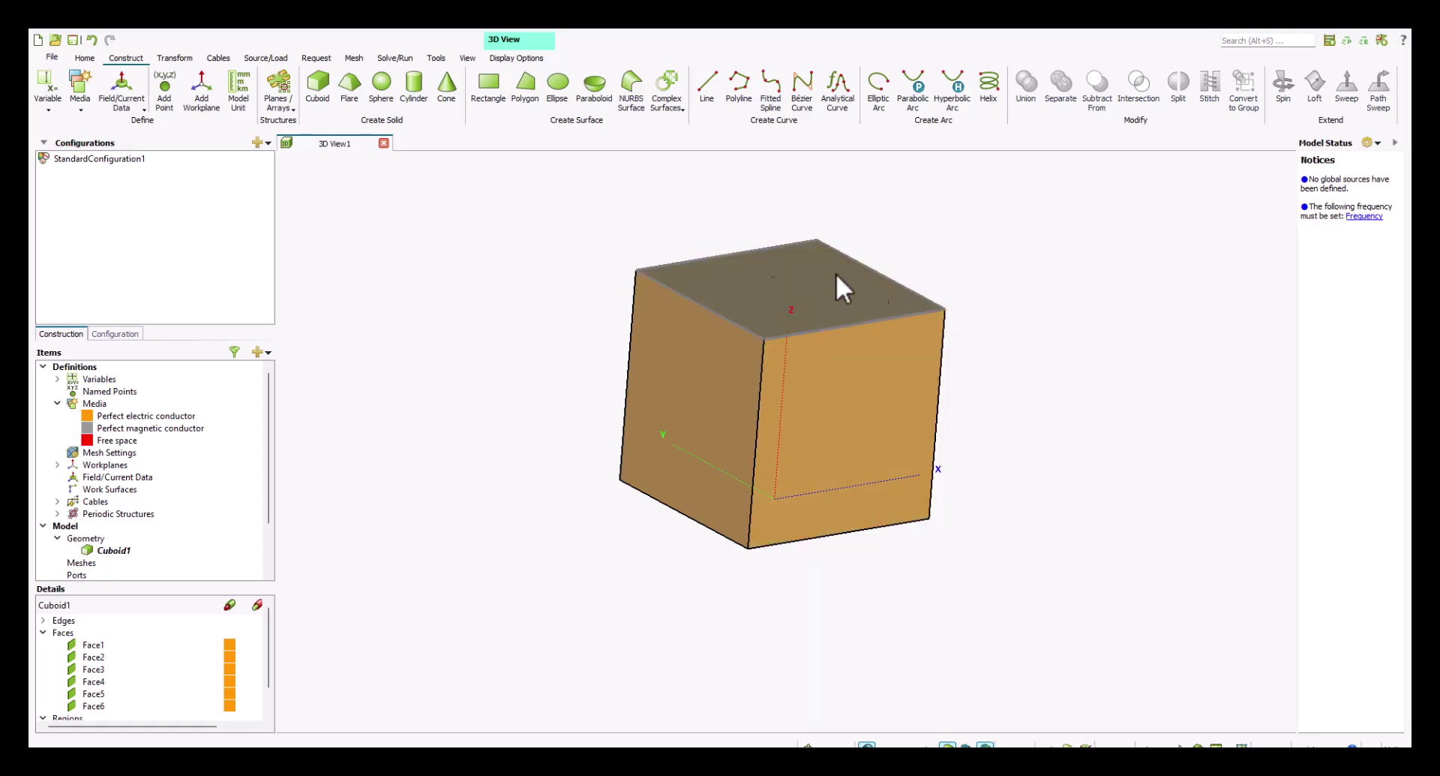
Add the dielectric Styrofoam_103p7 from the media library to the model's media definitions
{"action": "left_click", "coordinate": [79, 88]}
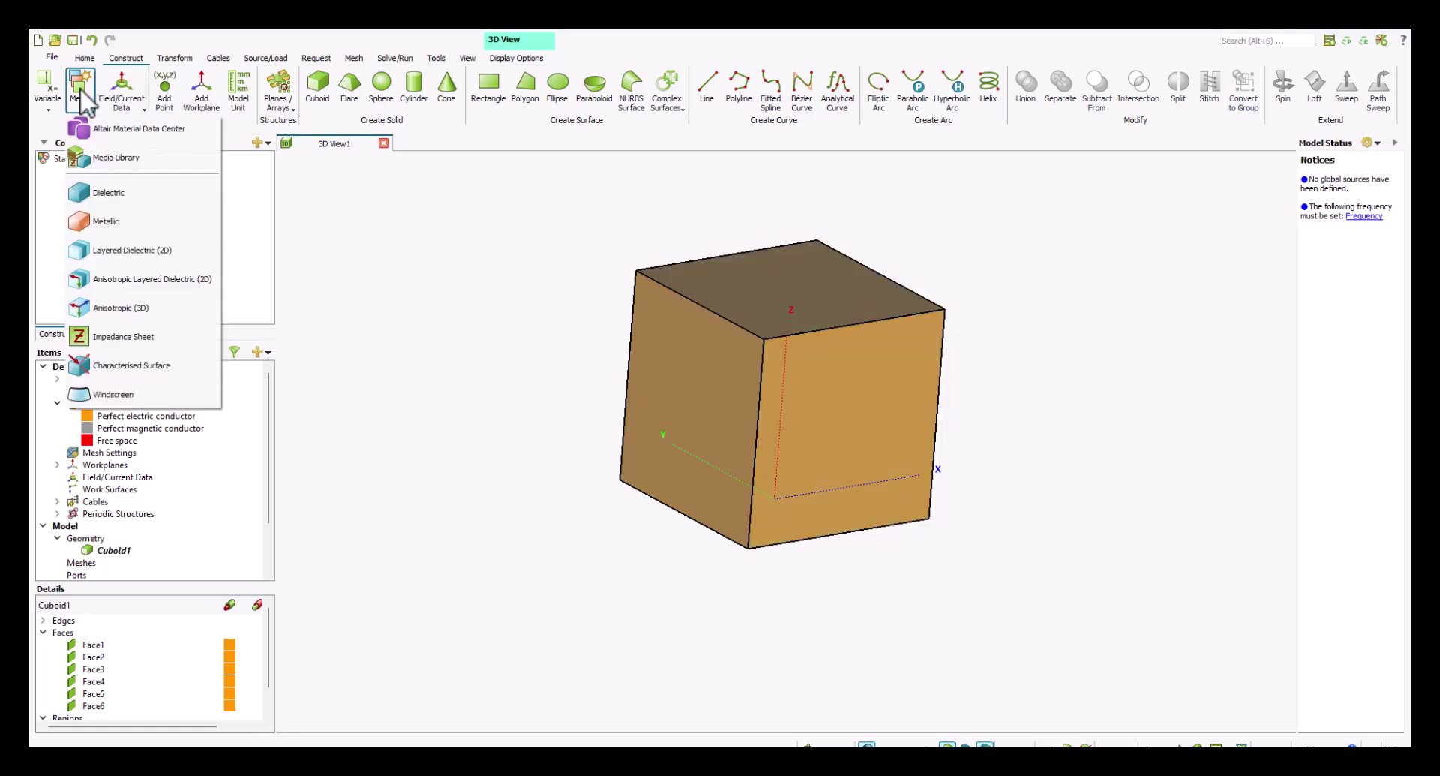
{"action": "left_click", "coordinate": [154, 161]}
{"action": "left_click_drag", "start_coordinate": [575, 258], "coordinate": [474, 192]}
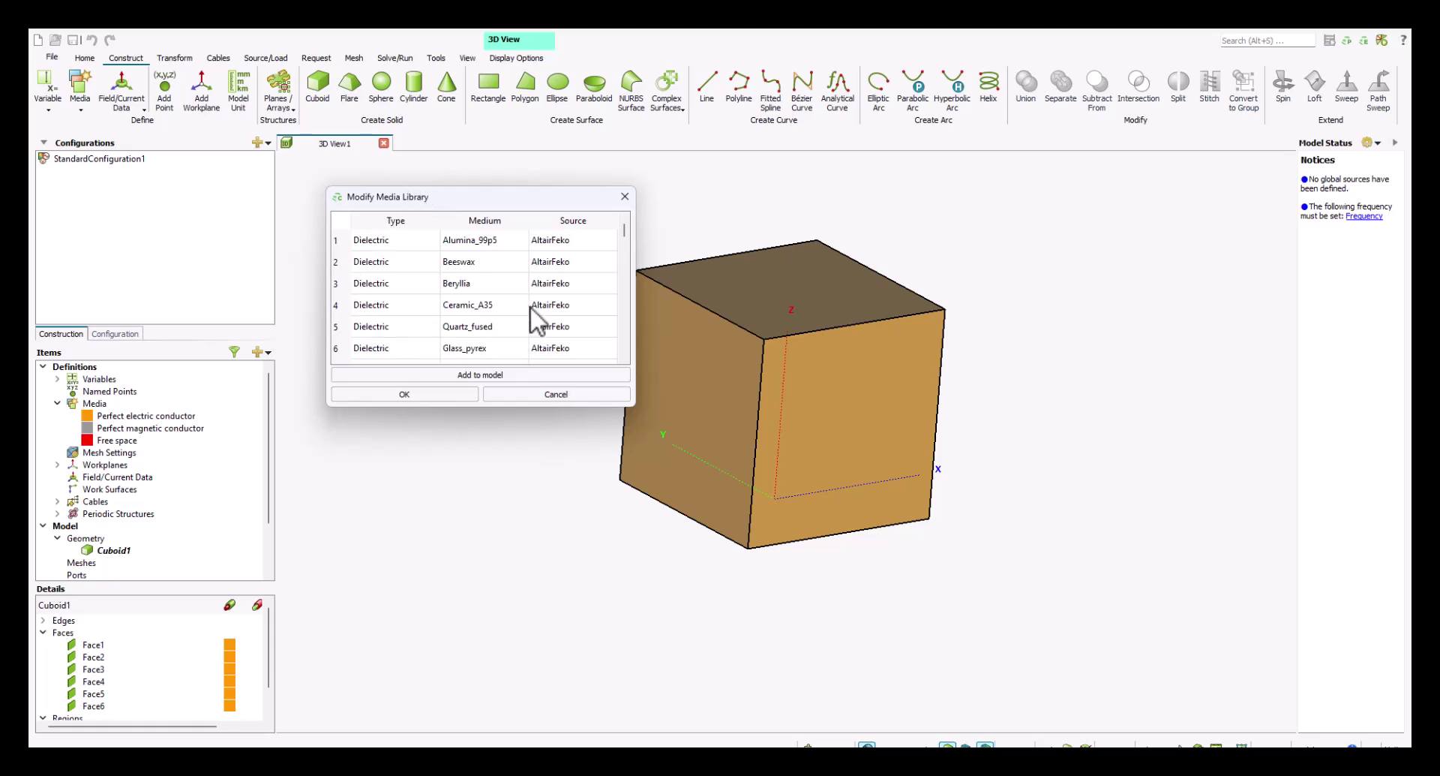
{"action": "left_click_drag", "start_coordinate": [627, 227], "coordinate": [620, 345]}
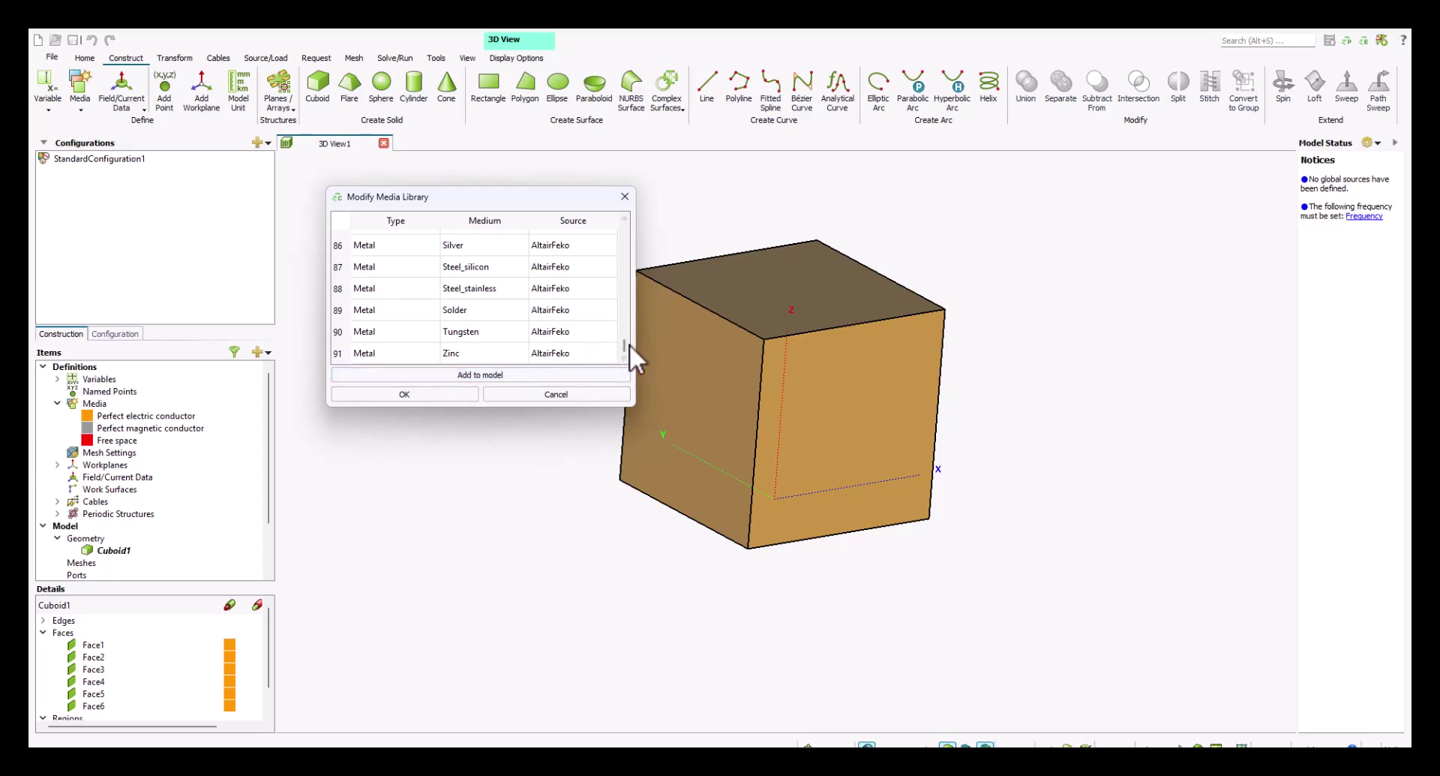
{"action": "left_click_drag", "start_coordinate": [624, 343], "coordinate": [629, 243]}
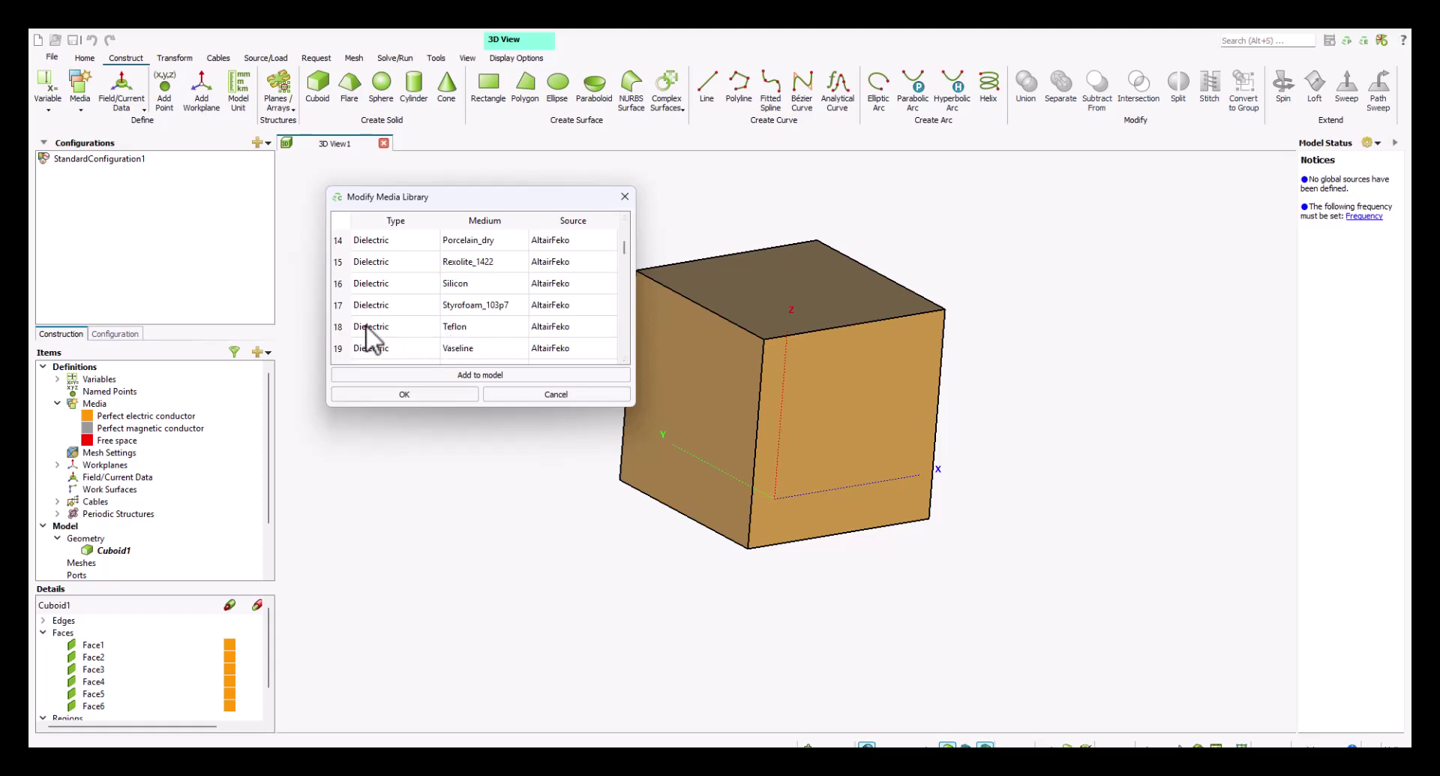
{"action": "left_click", "coordinate": [482, 285]}
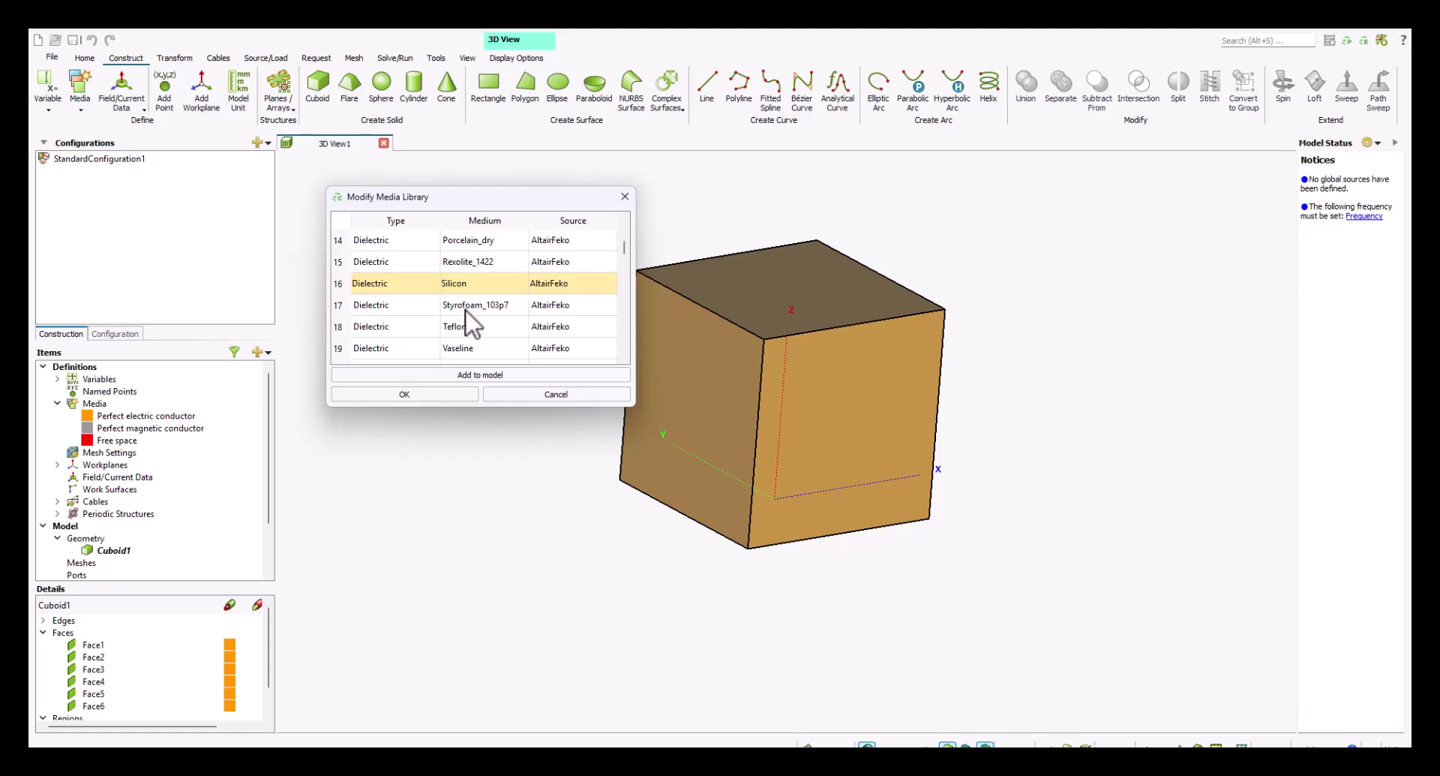
{"action": "left_click", "coordinate": [469, 308]}
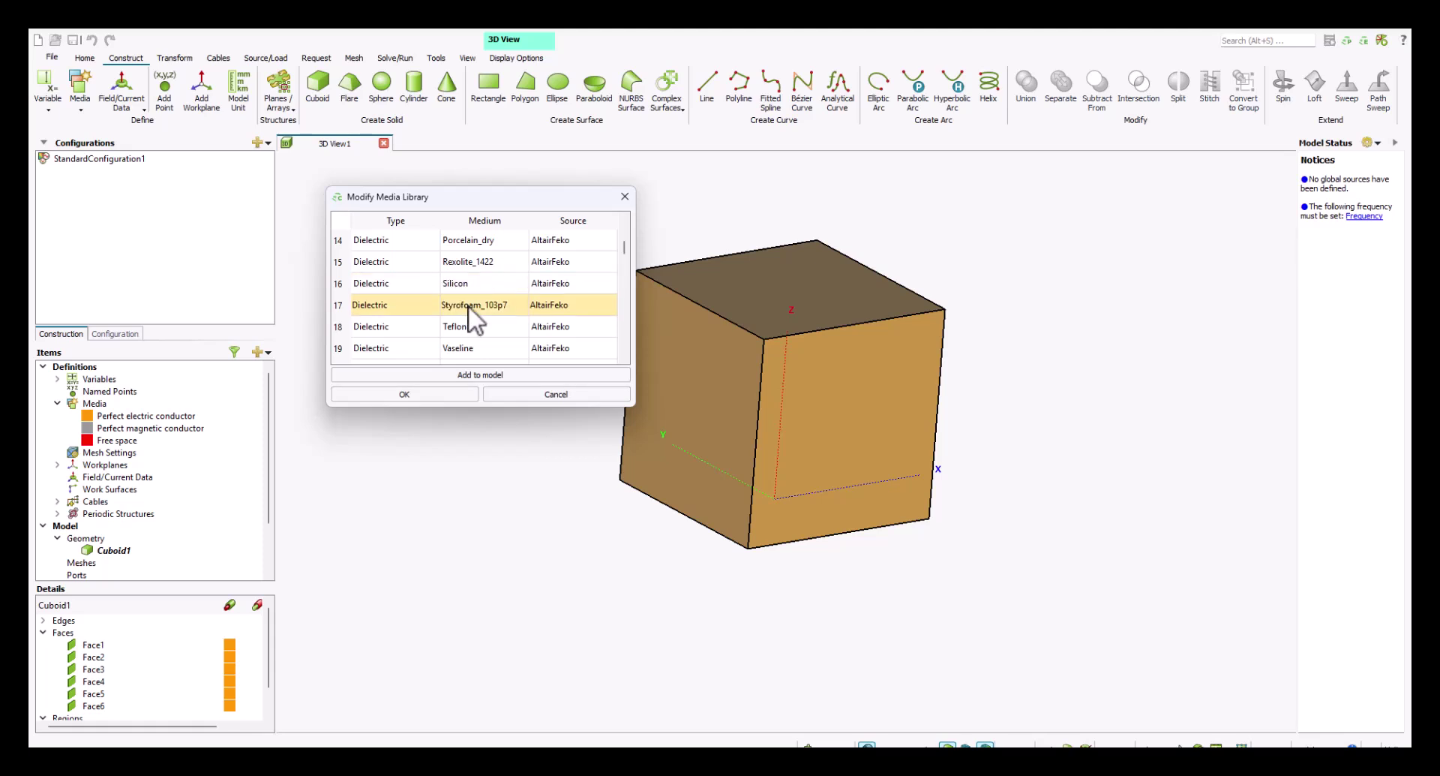
{"action": "left_click", "coordinate": [465, 374]}
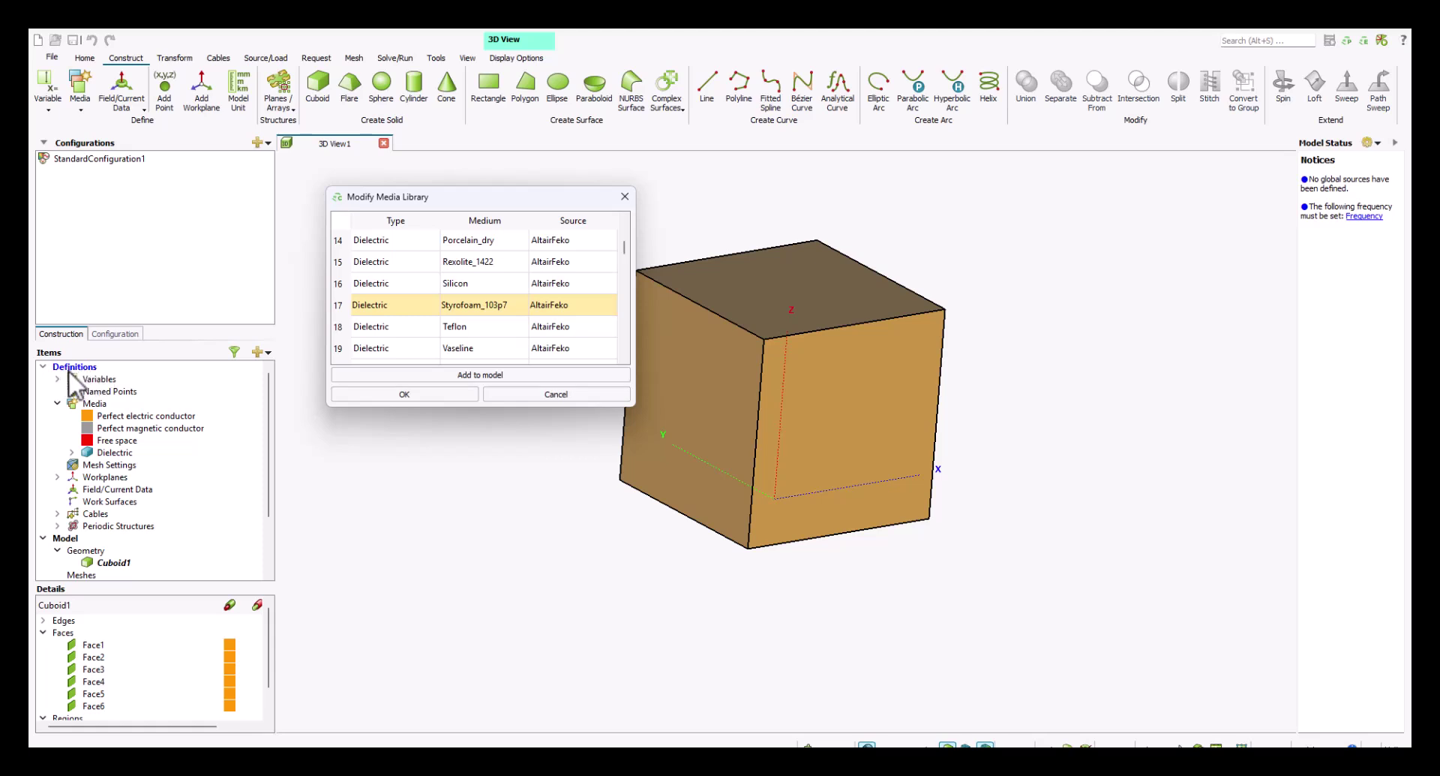
{"action": "left_click", "coordinate": [71, 452]}
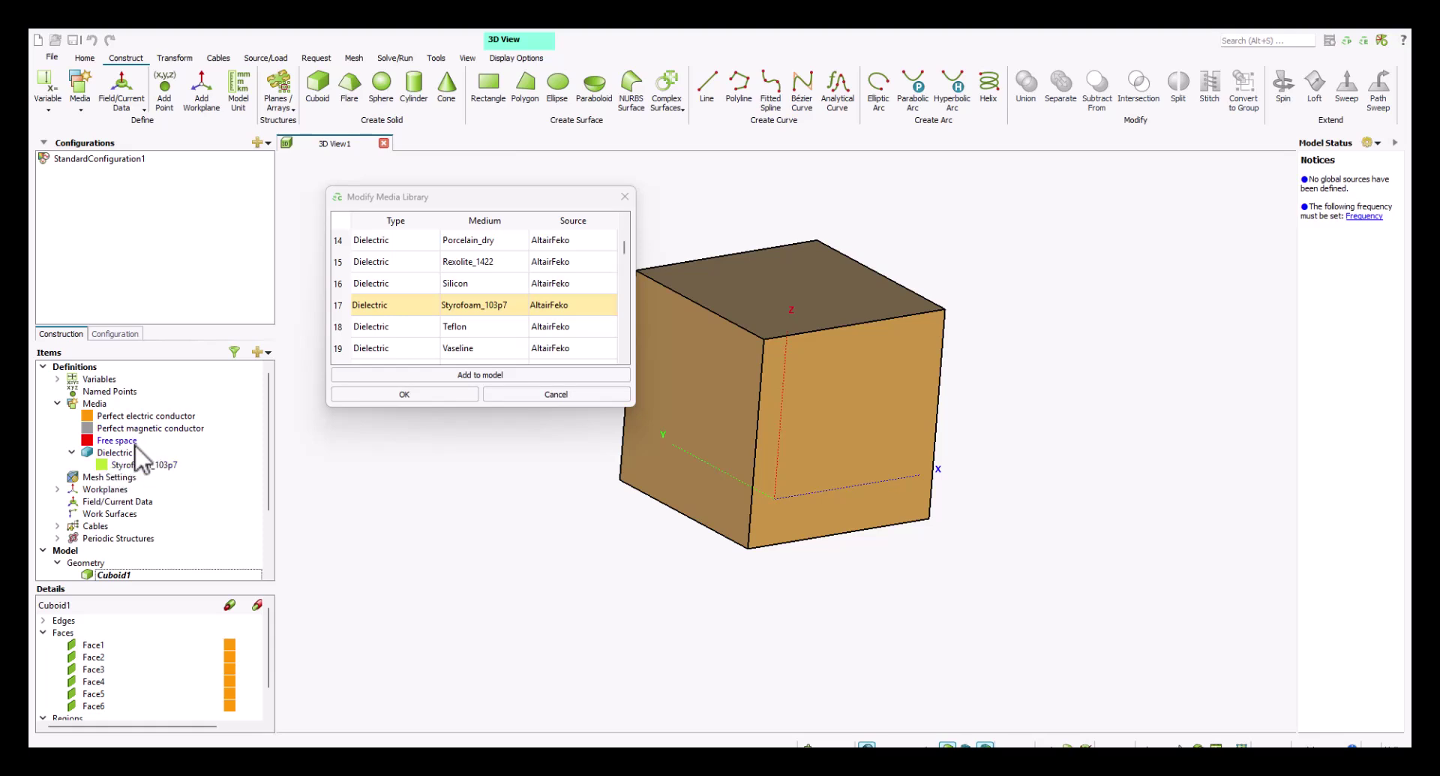
{"action": "left_click", "coordinate": [623, 198]}
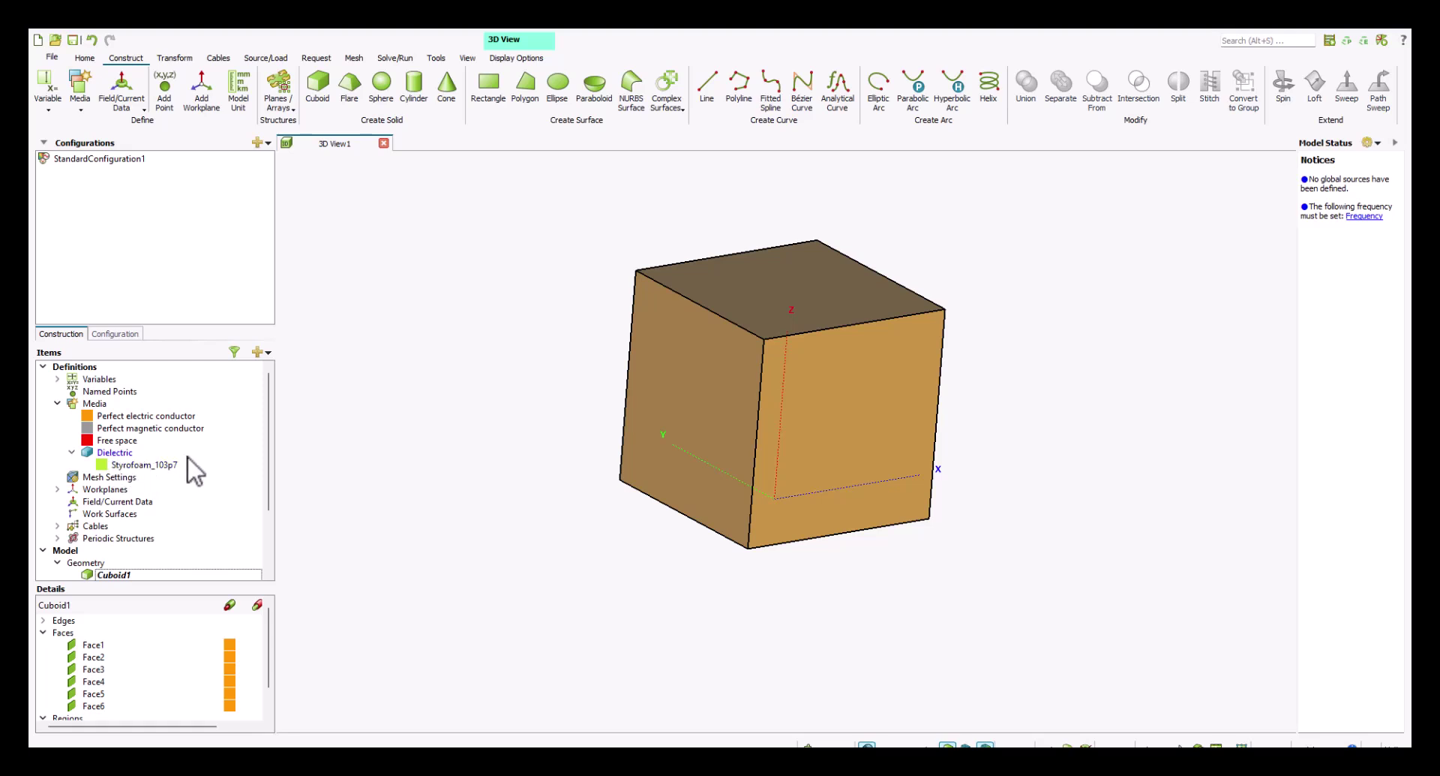
Start a new manually defined dielectric medium and review the definition methods offered for dielectric modelling
{"action": "left_click", "coordinate": [83, 99]}
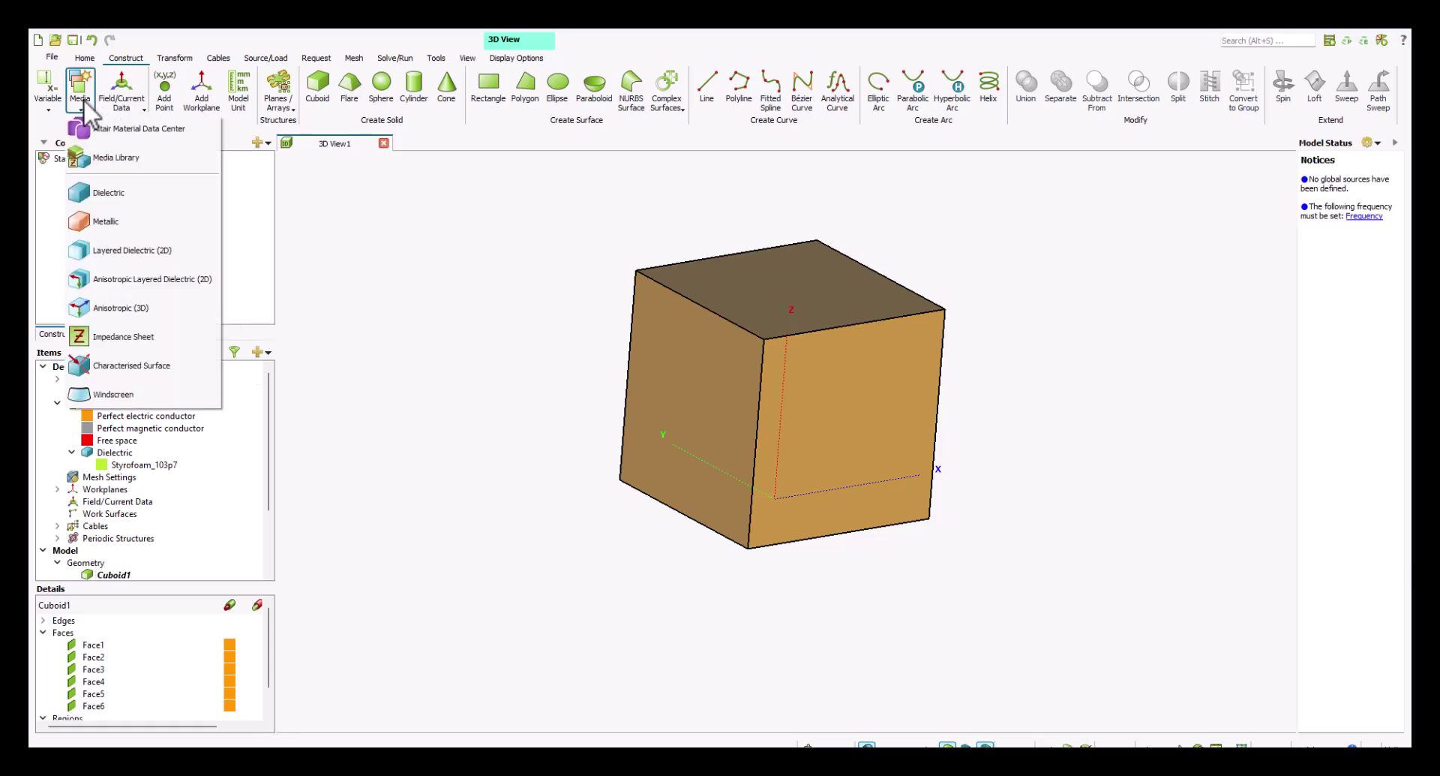
{"action": "left_click", "coordinate": [135, 201]}
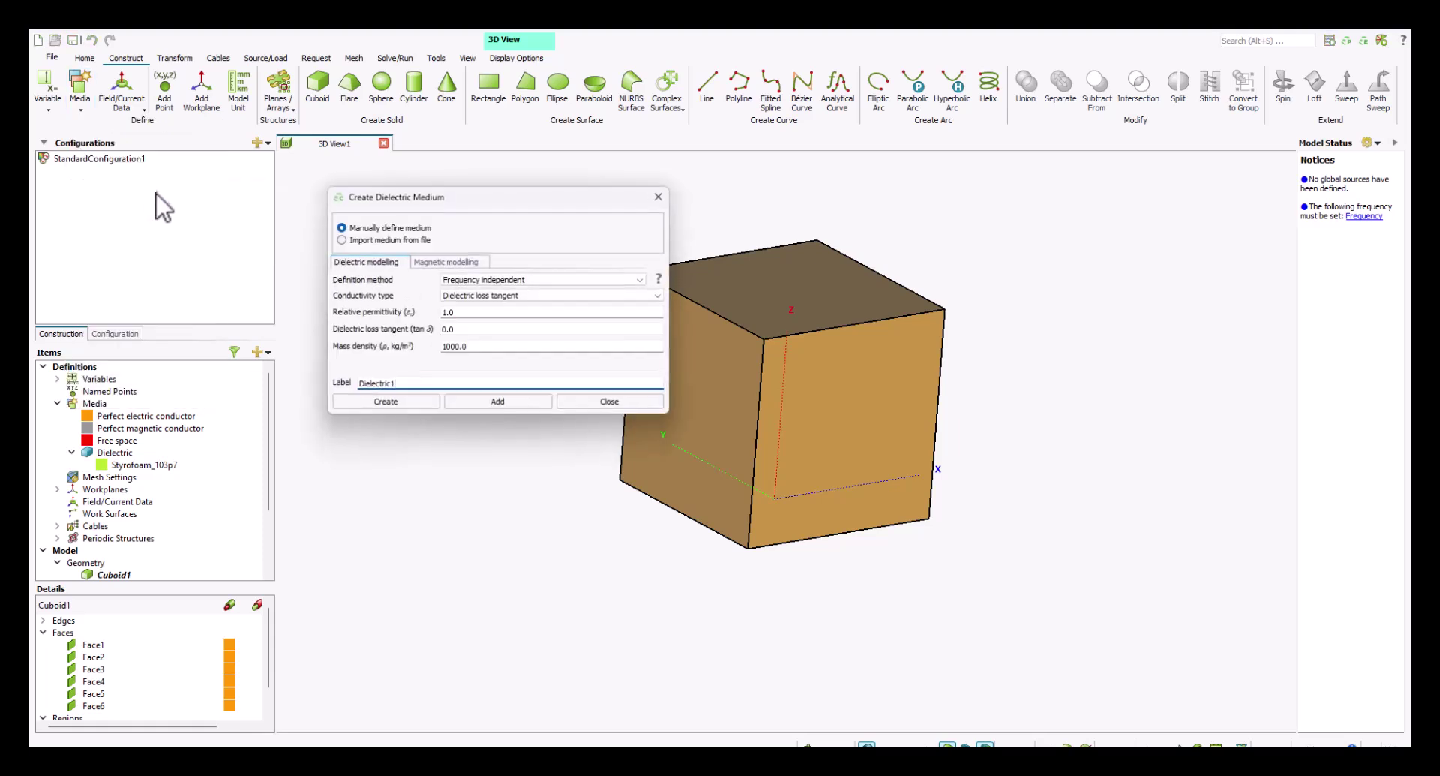
{"action": "left_click_drag", "start_coordinate": [461, 201], "coordinate": [422, 217]}
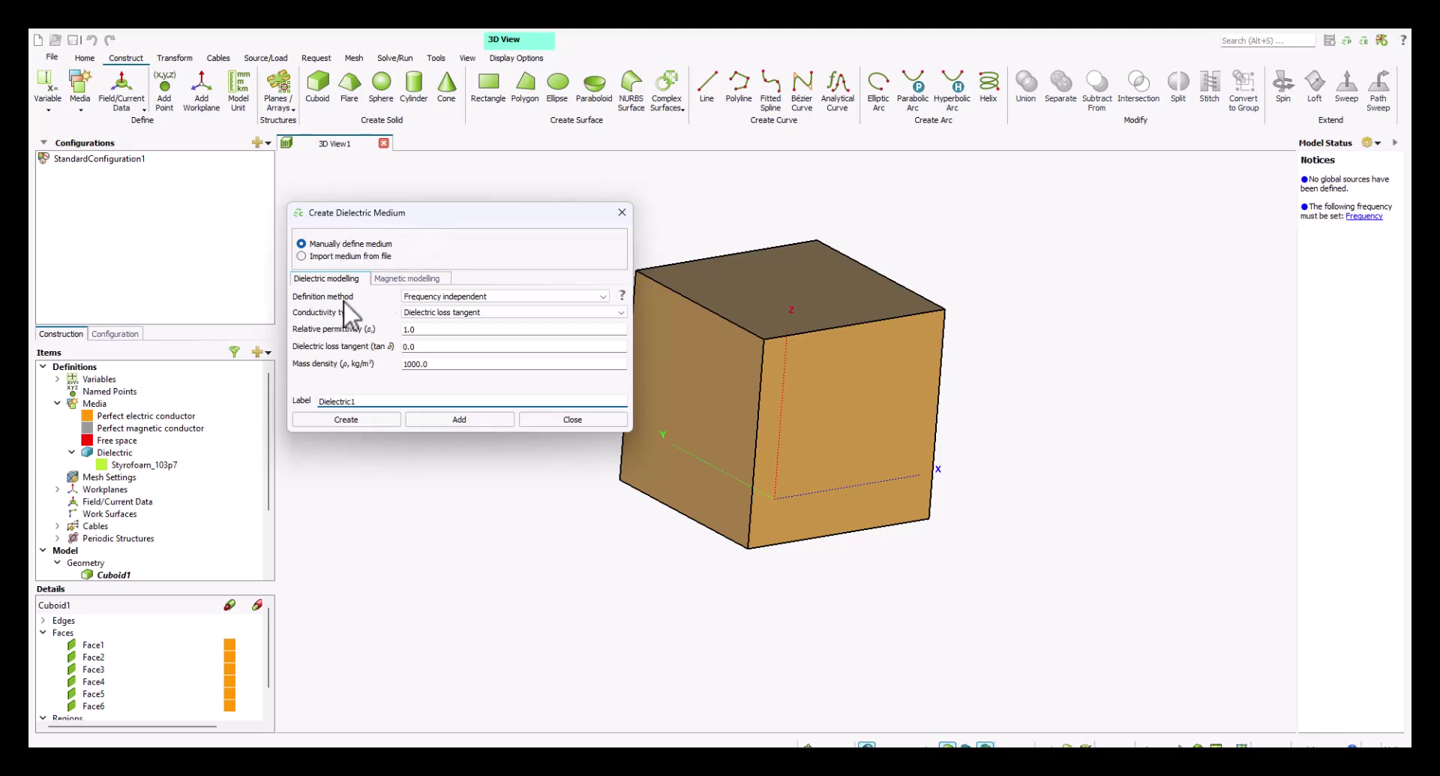
{"action": "left_click", "coordinate": [509, 298]}
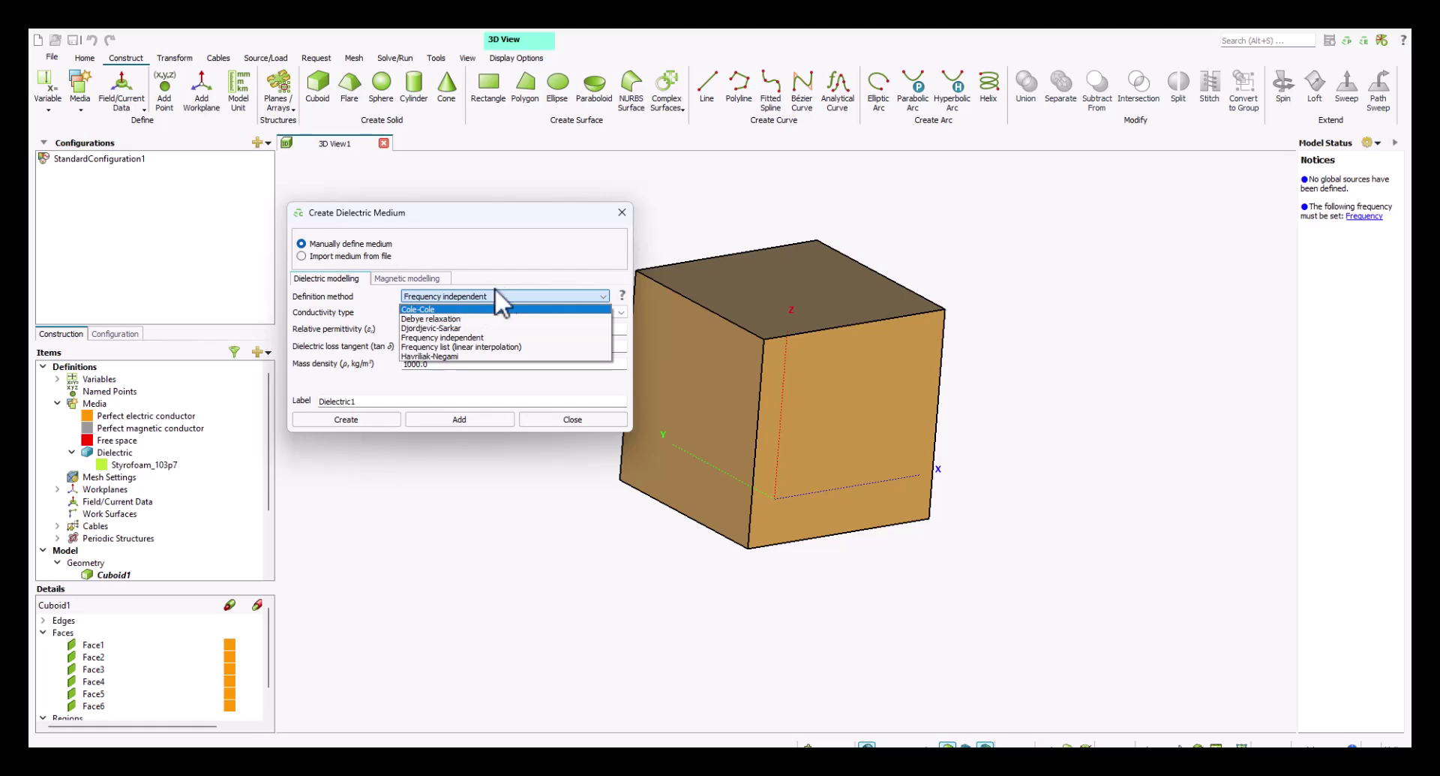
{"action": "left_click", "coordinate": [530, 281]}
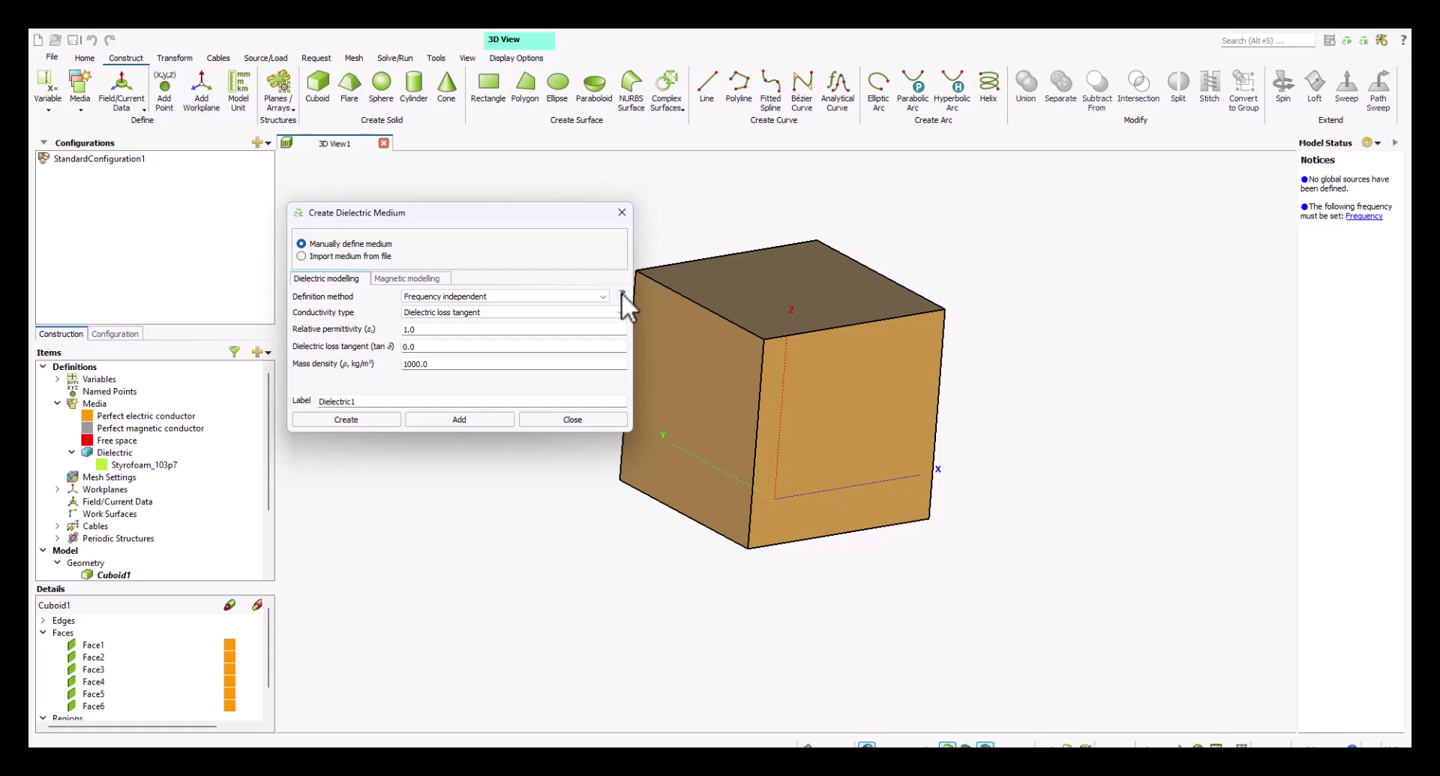
{"action": "left_click", "coordinate": [588, 296]}
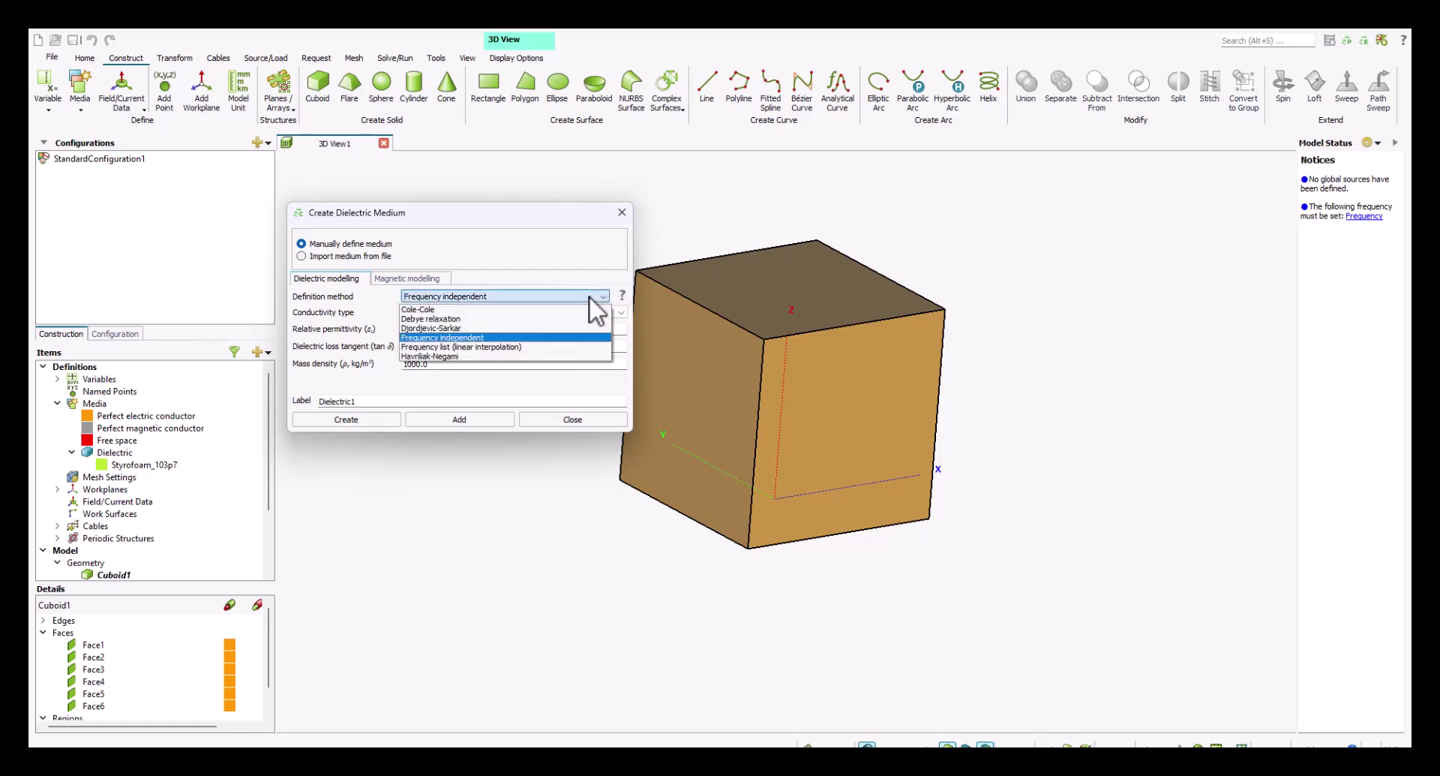
{"action": "left_click", "coordinate": [504, 283]}
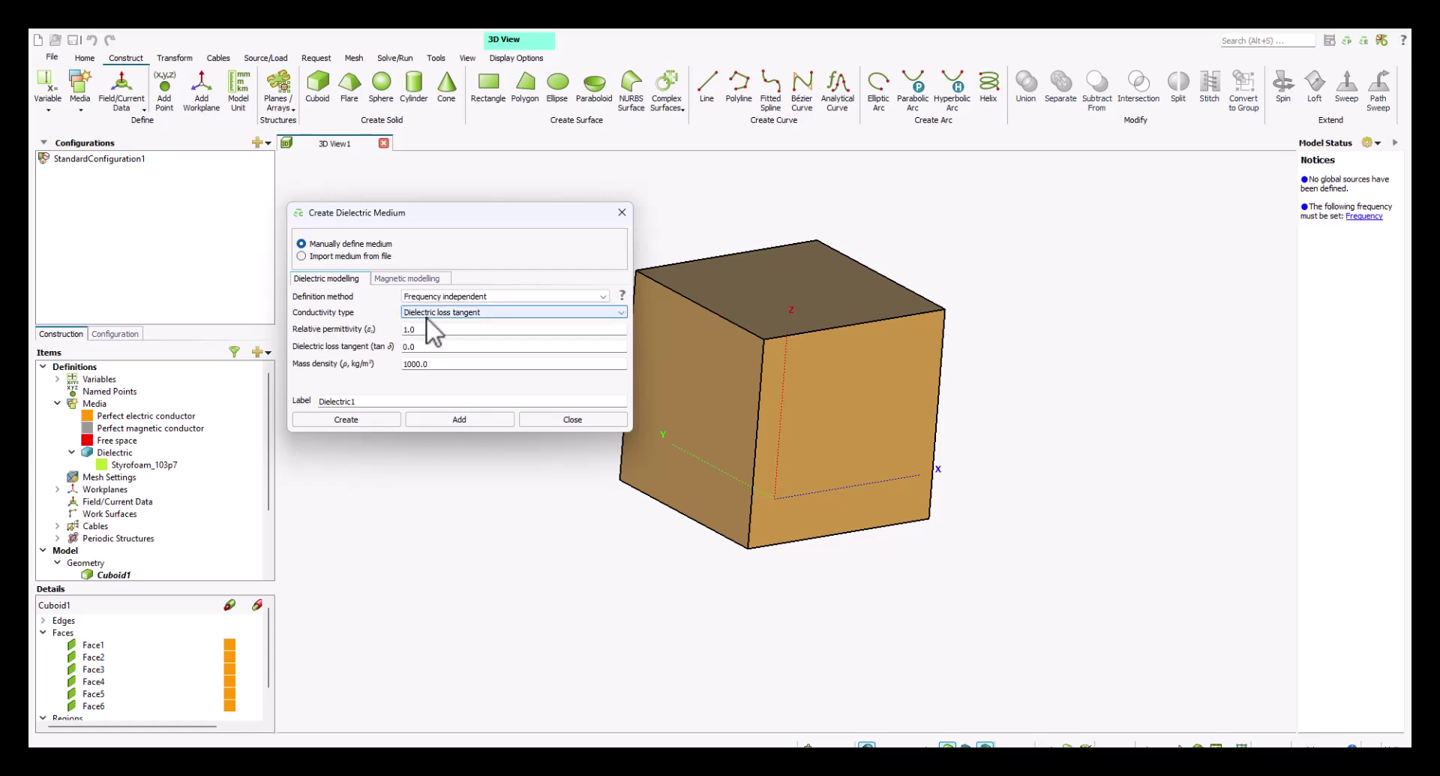
Switch the conductivity type to Conductivity (S/m) and return it to Dielectric loss tangent
{"action": "left_click", "coordinate": [488, 312]}
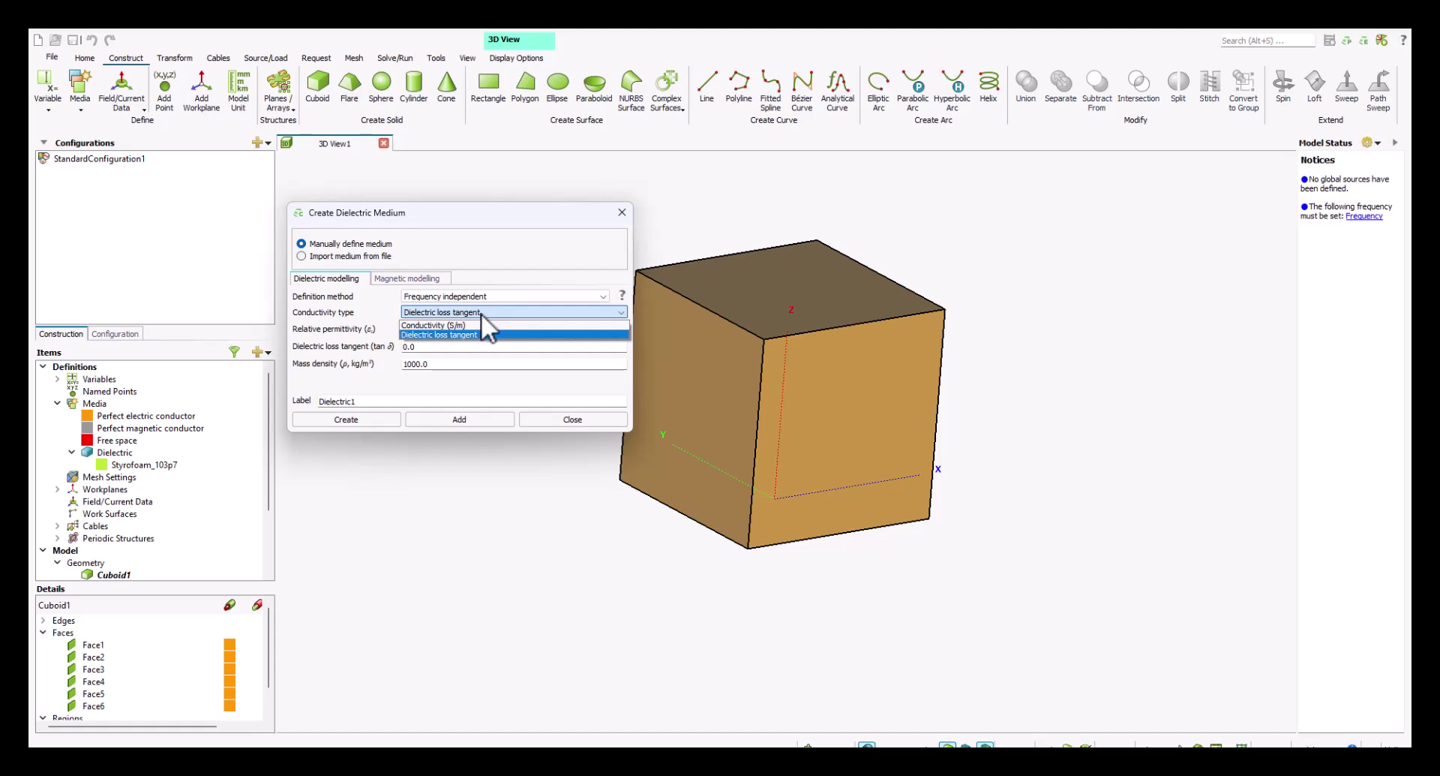
{"action": "left_click", "coordinate": [439, 325]}
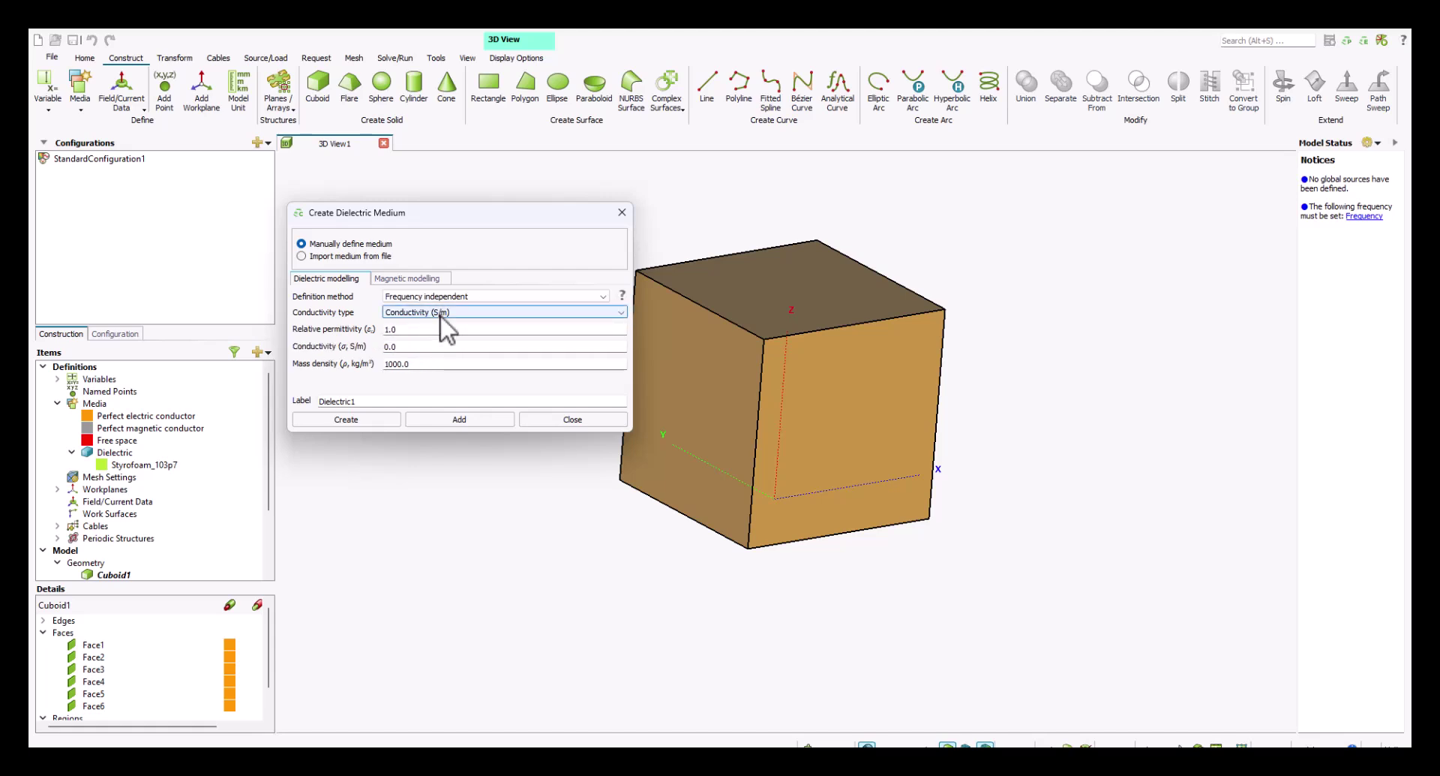
{"action": "left_click", "coordinate": [446, 314]}
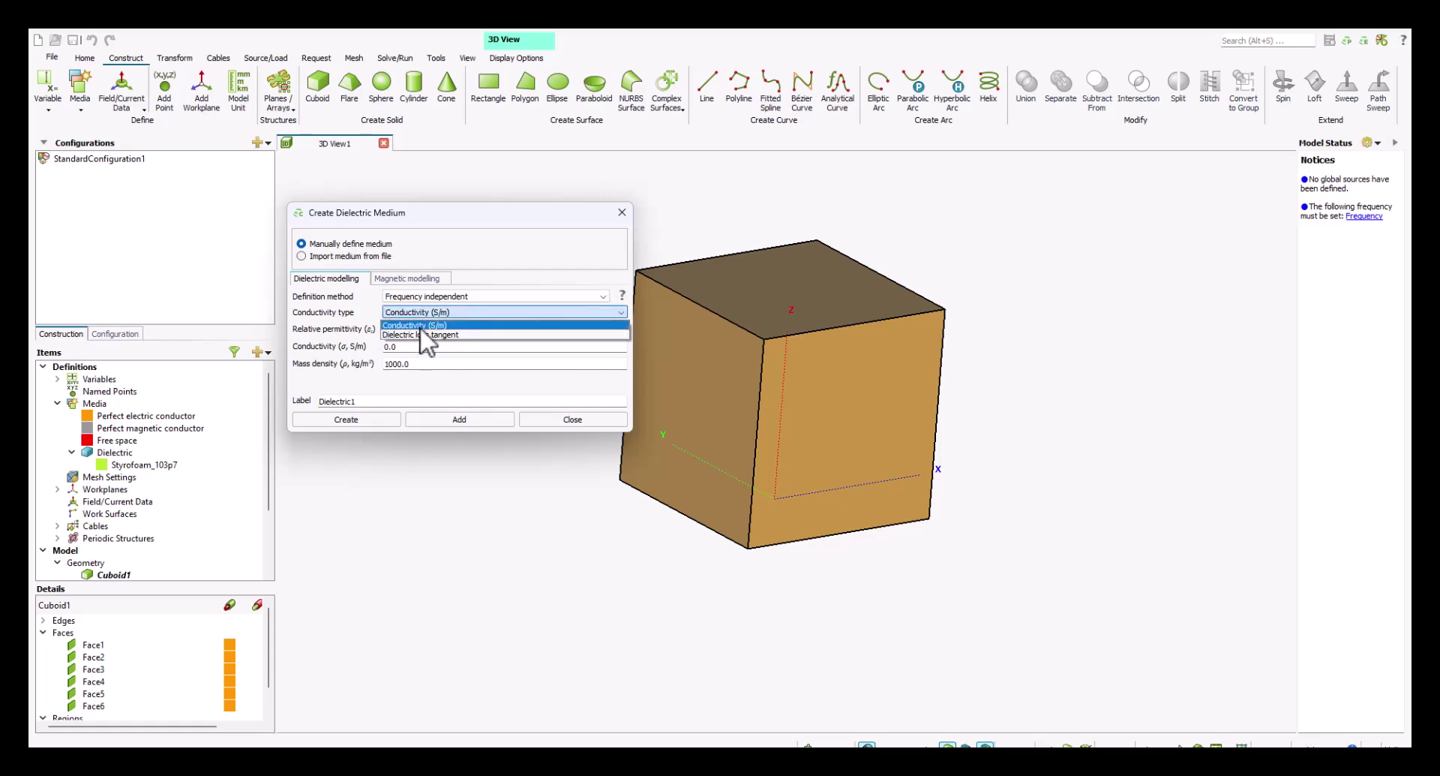
{"action": "left_click", "coordinate": [425, 334]}
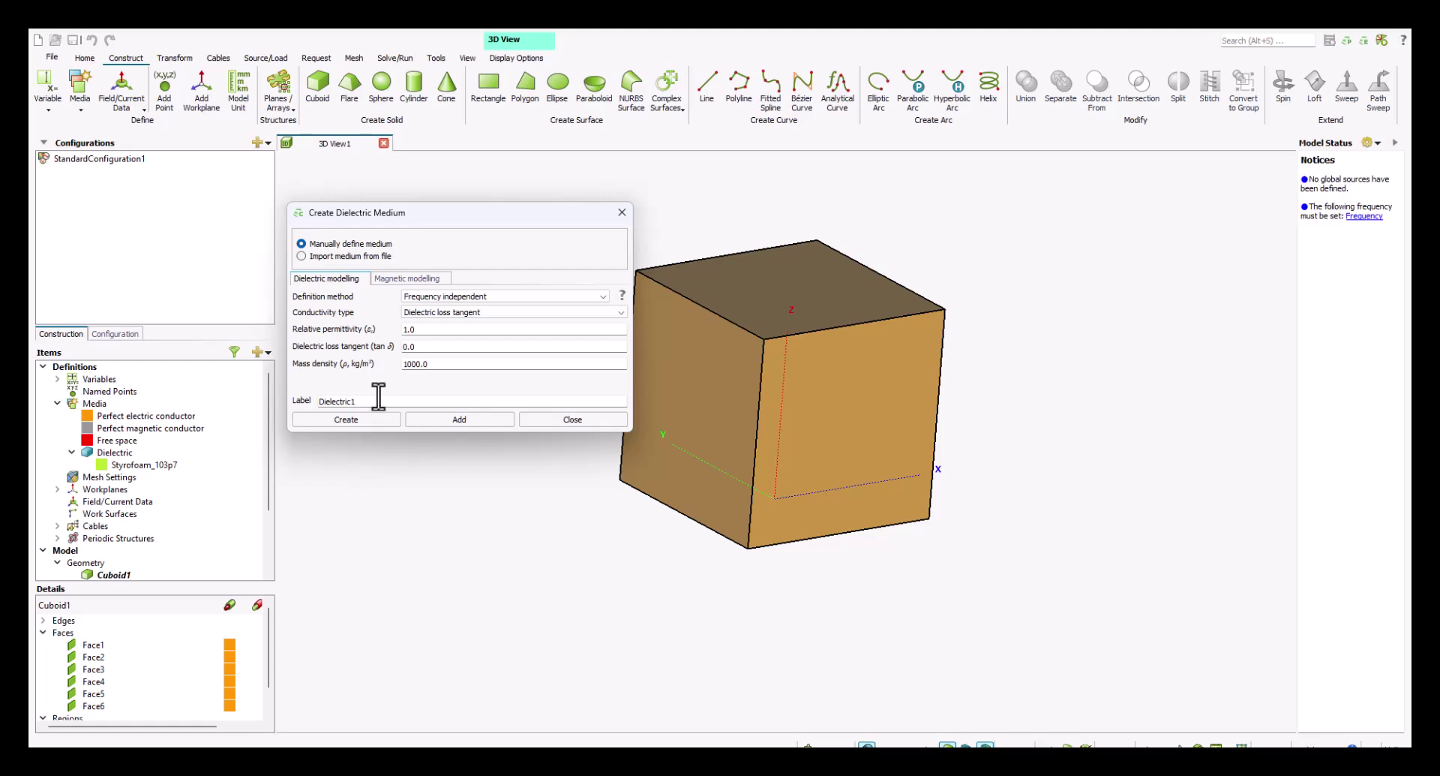
Set the new medium's relative permittivity to 2.08 and its dielectric loss tangent to 0.00004
{"action": "left_click_drag", "start_coordinate": [421, 328], "coordinate": [405, 330]}
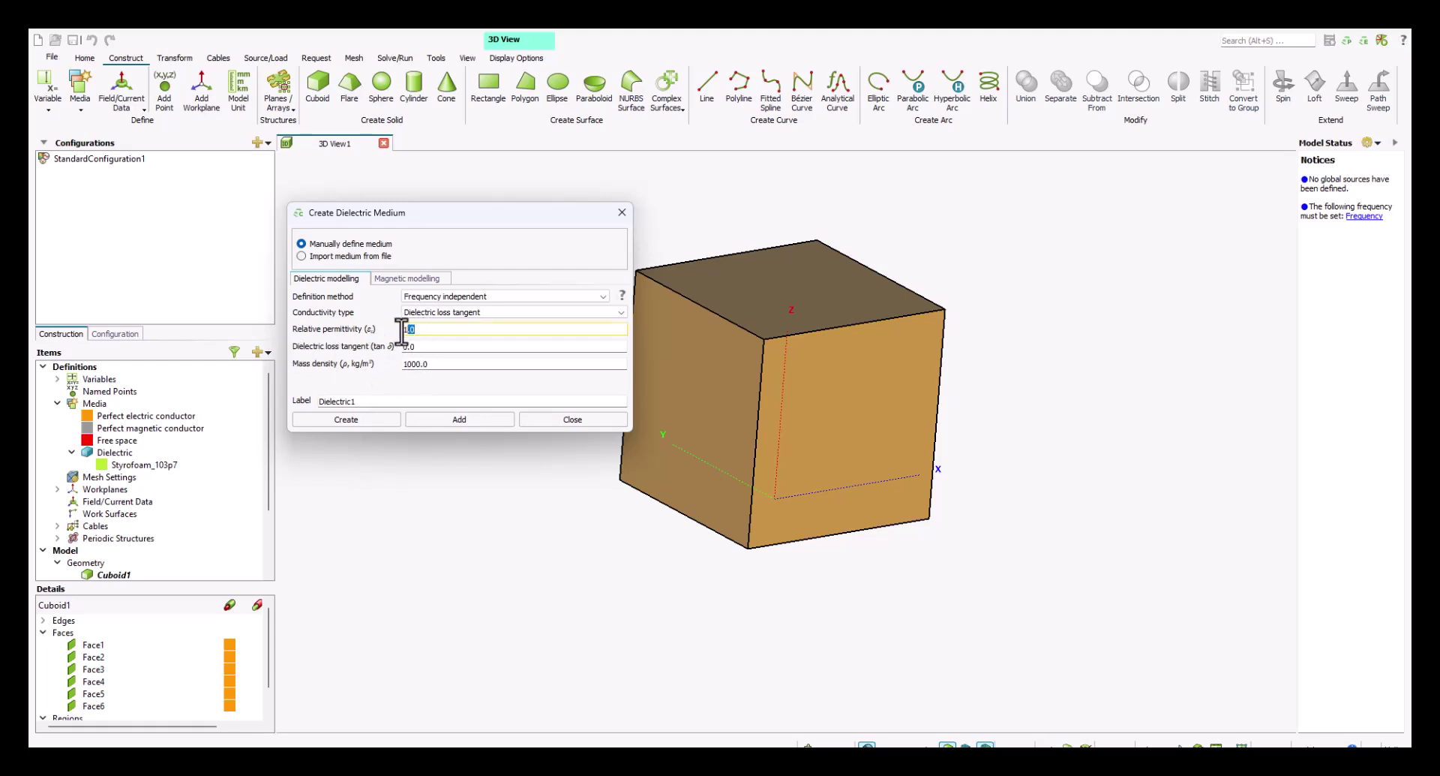
{"action": "type", "text": "2."}
{"action": "left_click", "coordinate": [459, 346]}
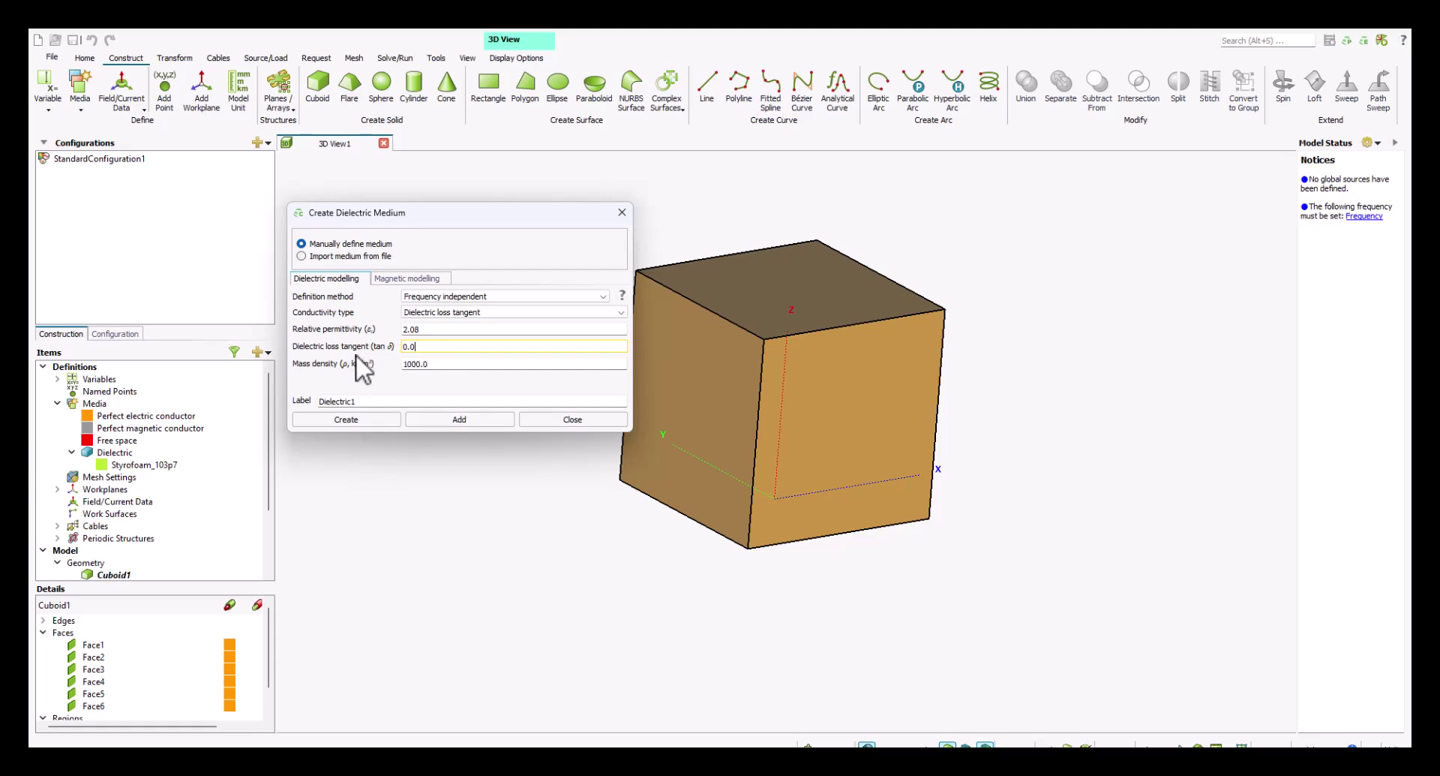
{"action": "type", "text": "00"}
{"action": "key", "text": "Tab"}
{"action": "key", "text": "Tab"}
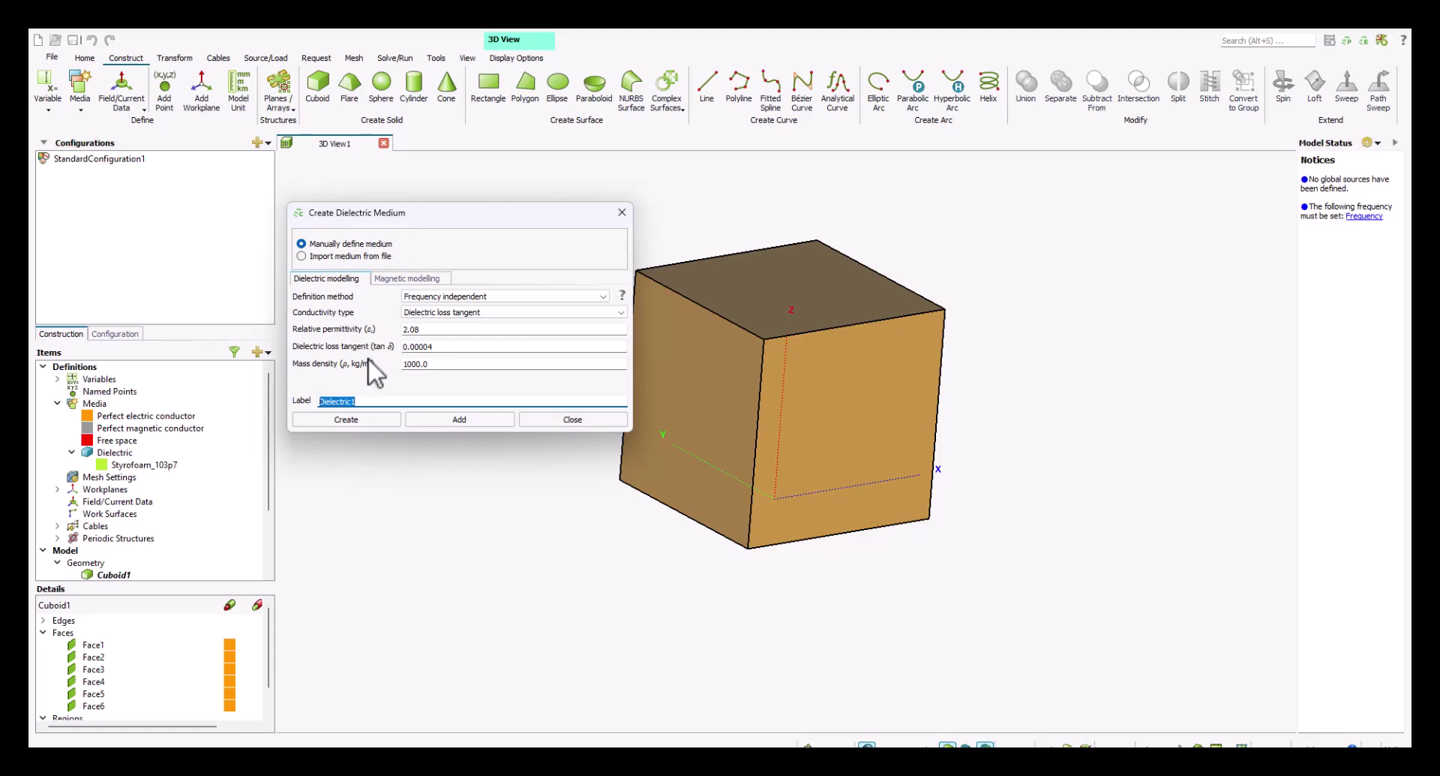
Set the medium's magnetic modelling definition method to Frequency independent
{"action": "left_click", "coordinate": [388, 277]}
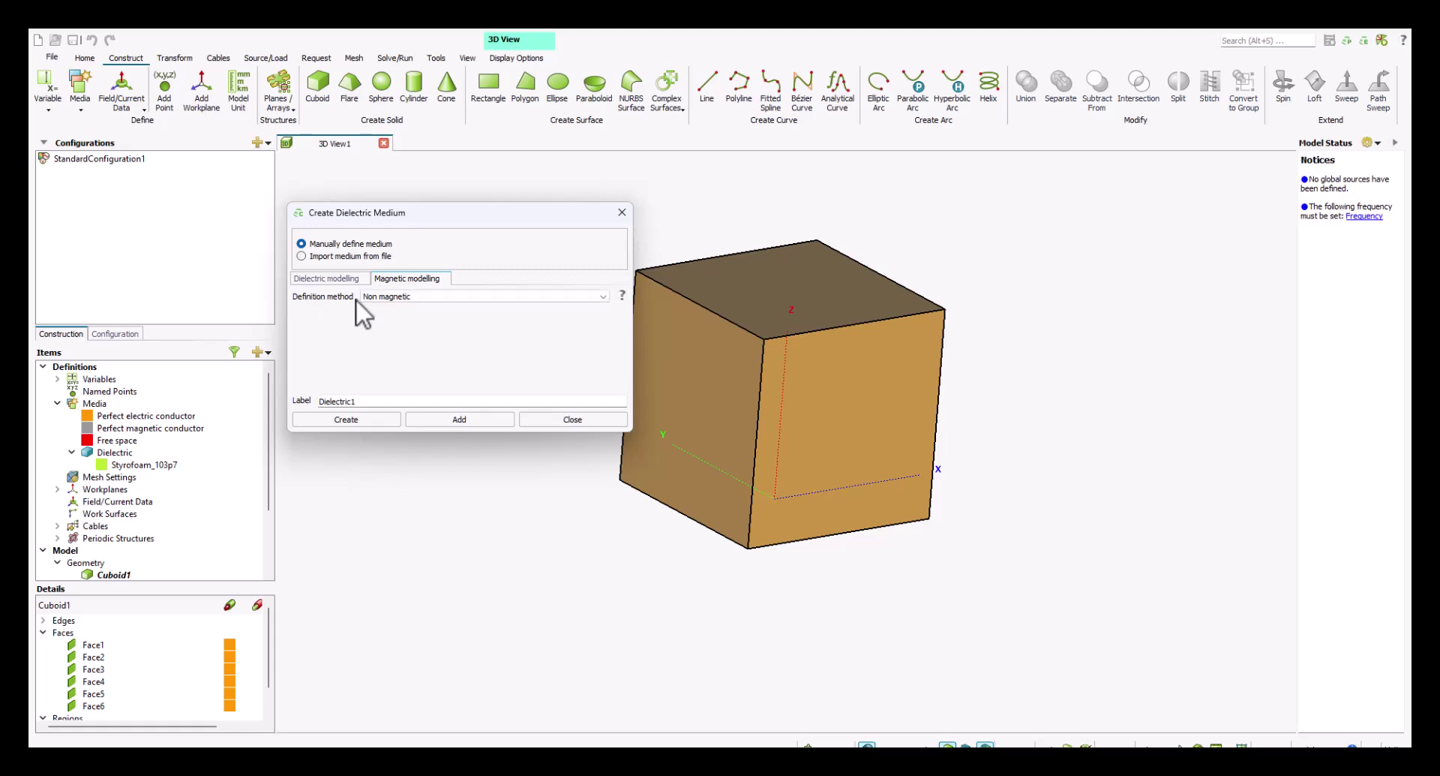
{"action": "left_click", "coordinate": [403, 297]}
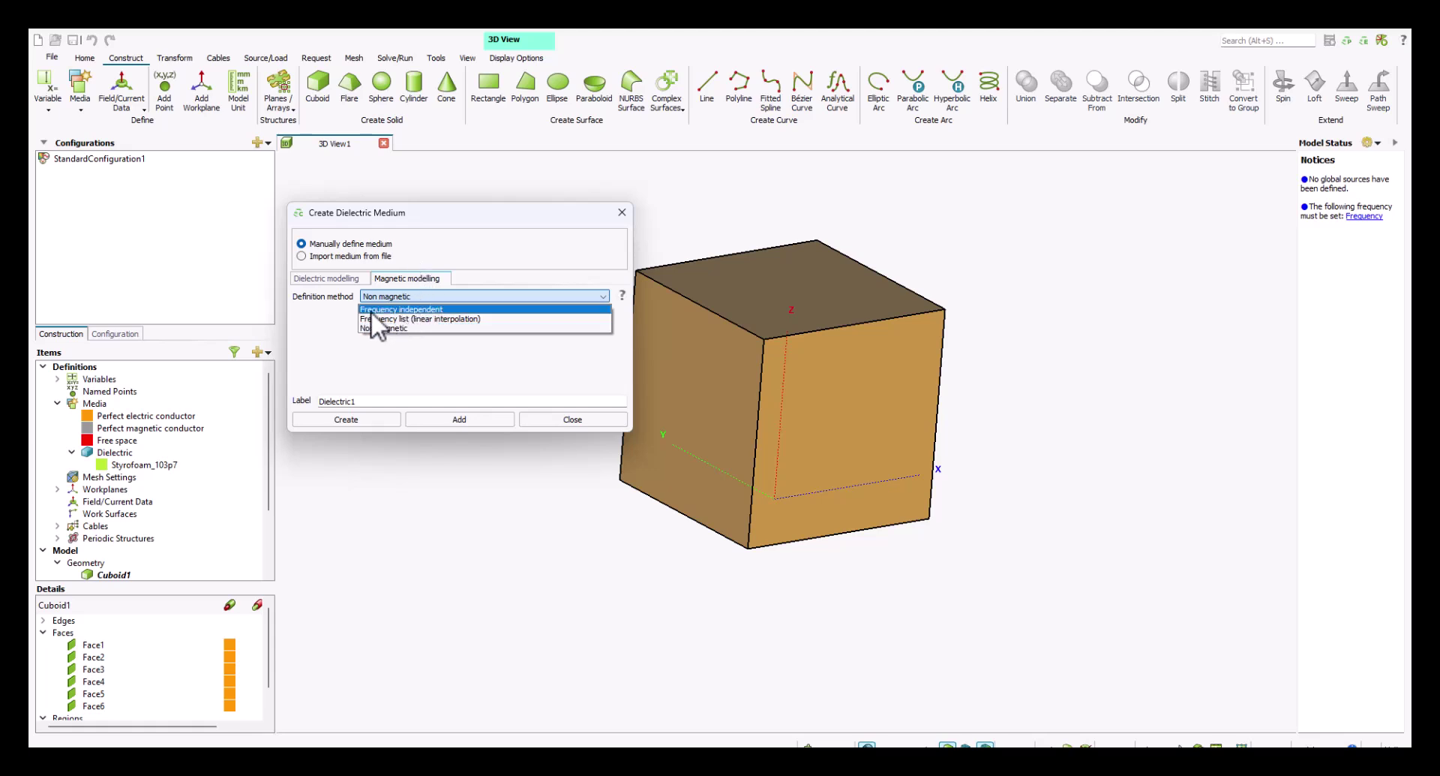
{"action": "left_click", "coordinate": [416, 310]}
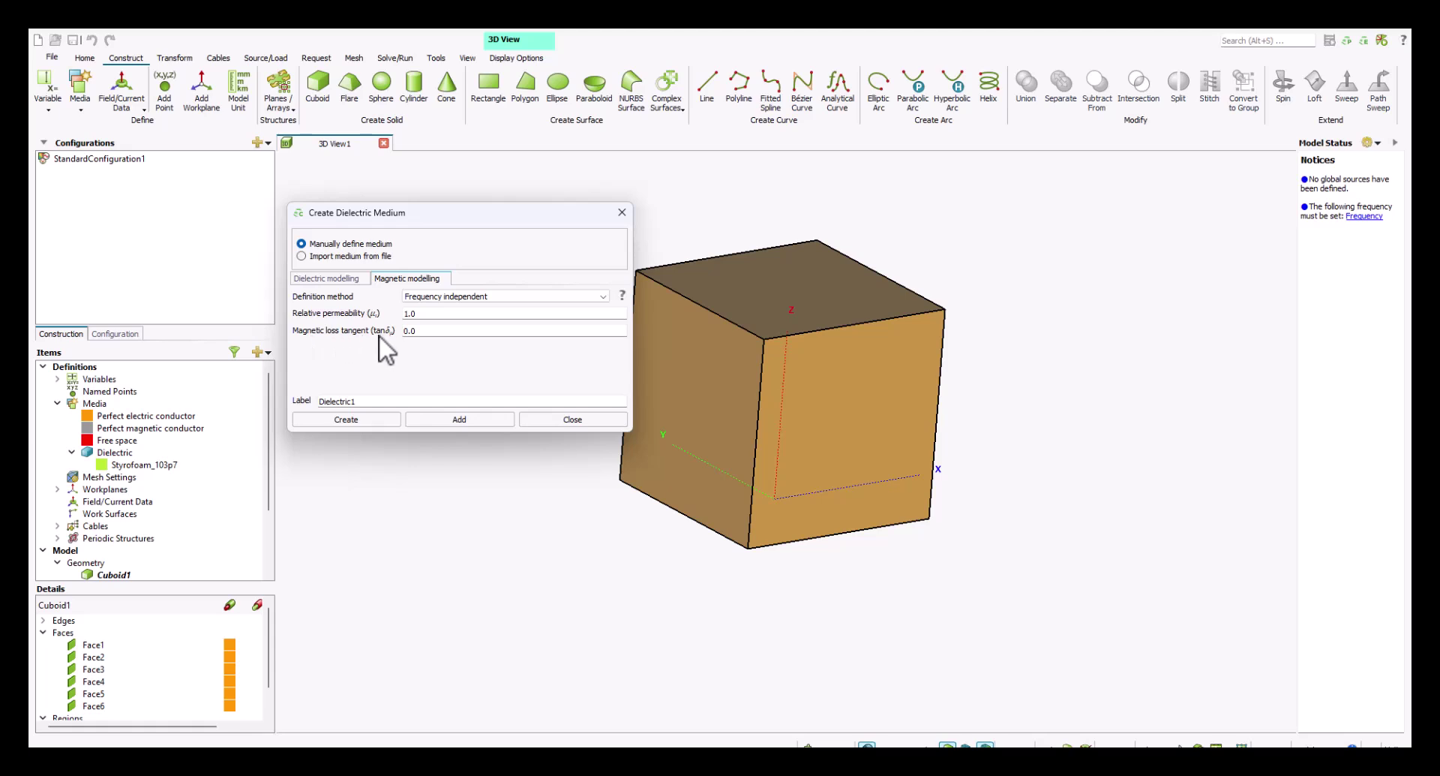
Set the definition method to Frequency list (linear interpolation) for both the dielectric and the magnetic modelling of the medium
{"action": "left_click", "coordinate": [348, 279]}
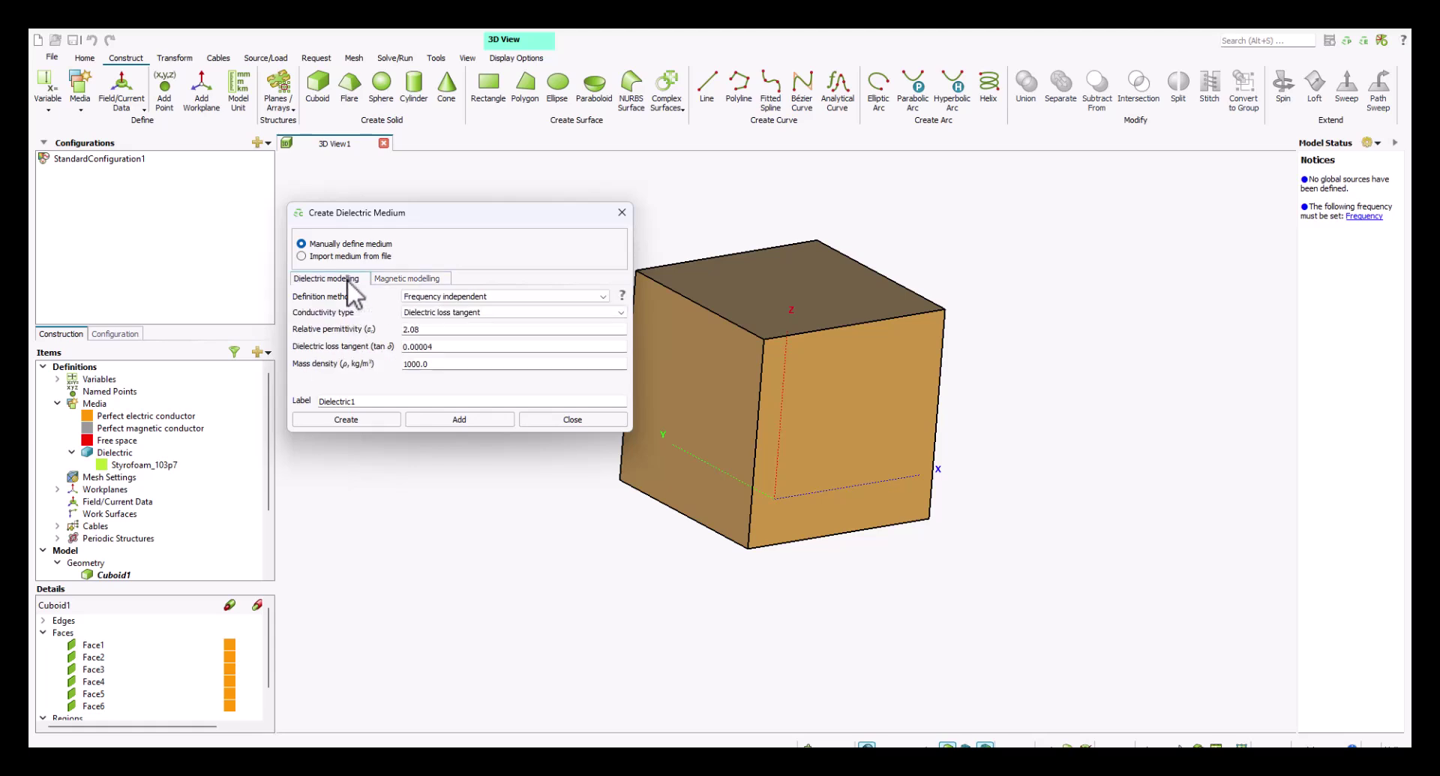
{"action": "left_click", "coordinate": [441, 297]}
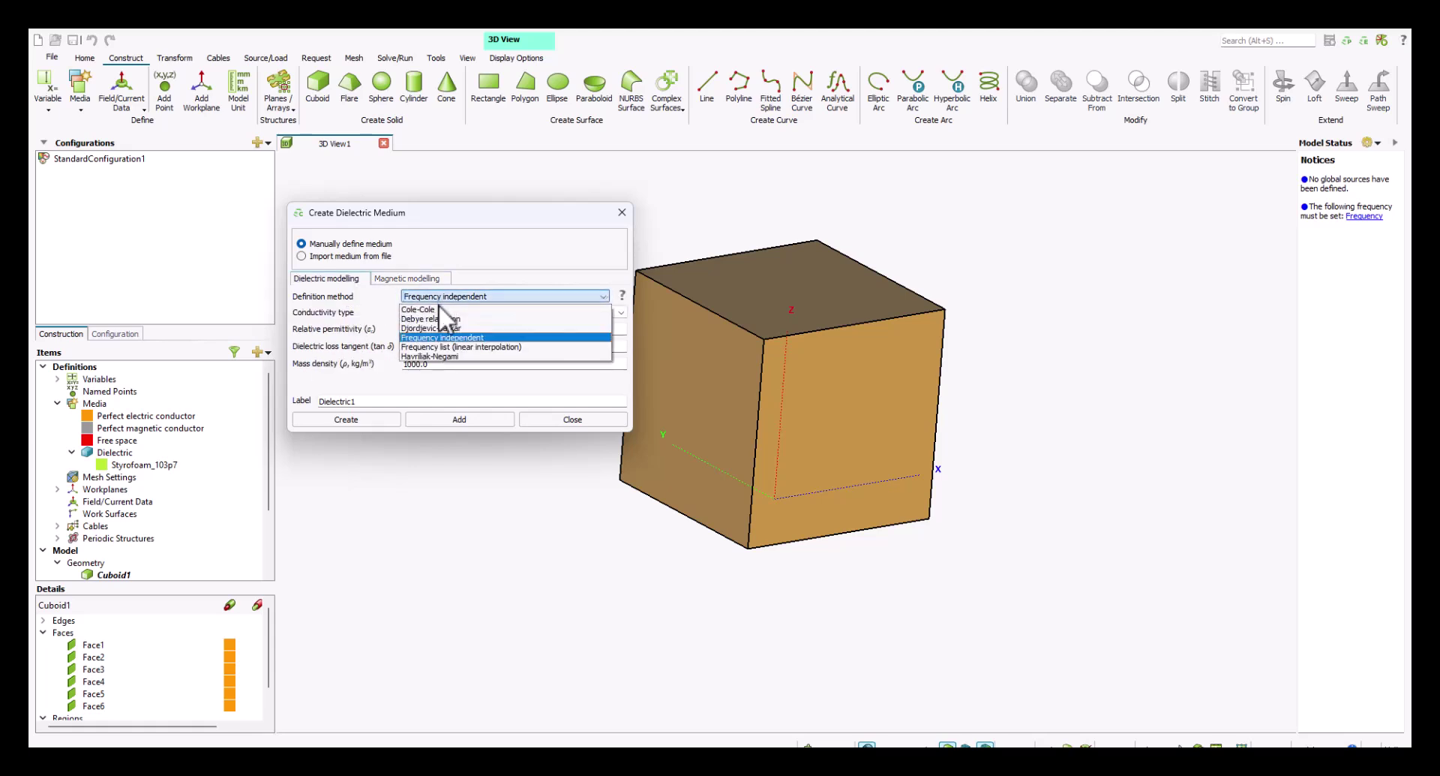
{"action": "left_click", "coordinate": [421, 346]}
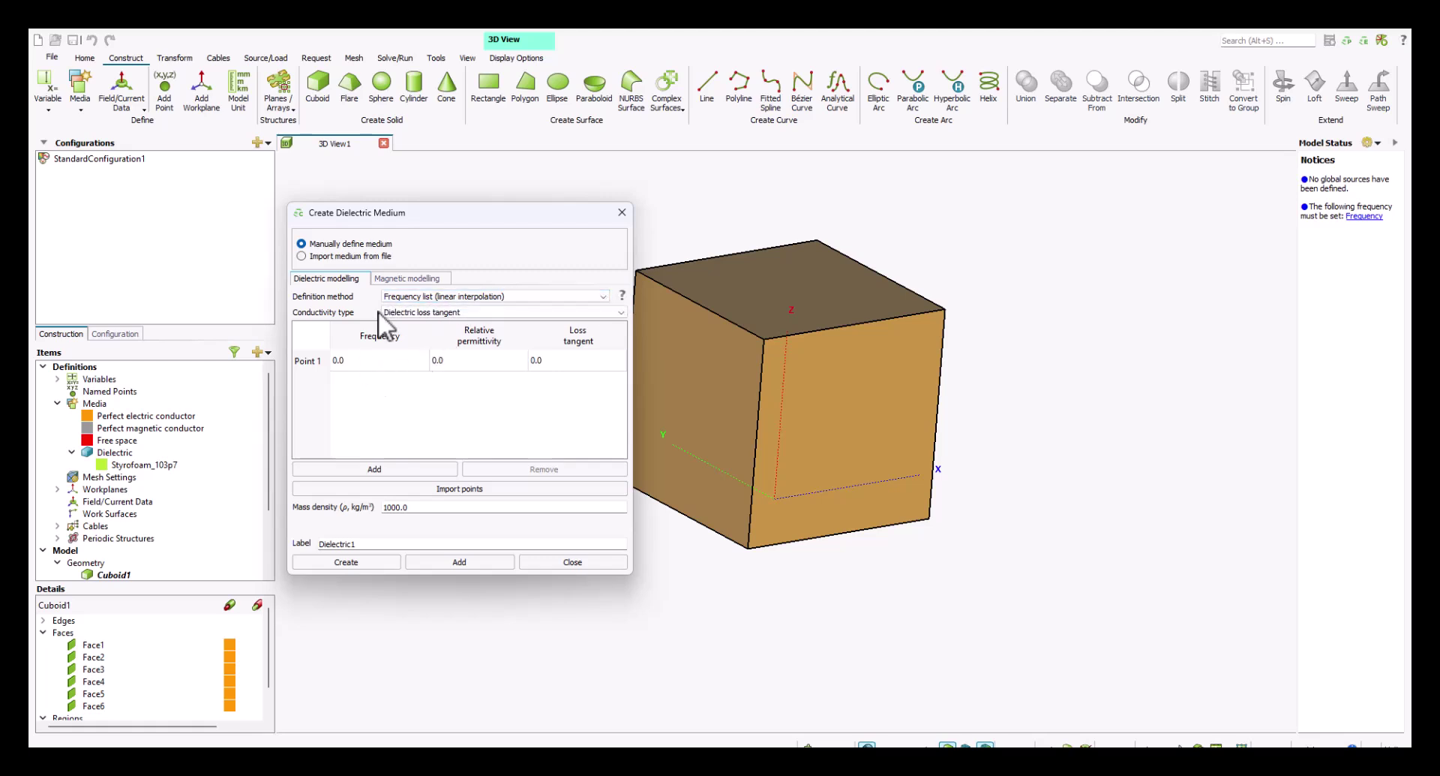
{"action": "left_click", "coordinate": [391, 274]}
{"action": "left_click", "coordinate": [429, 295]}
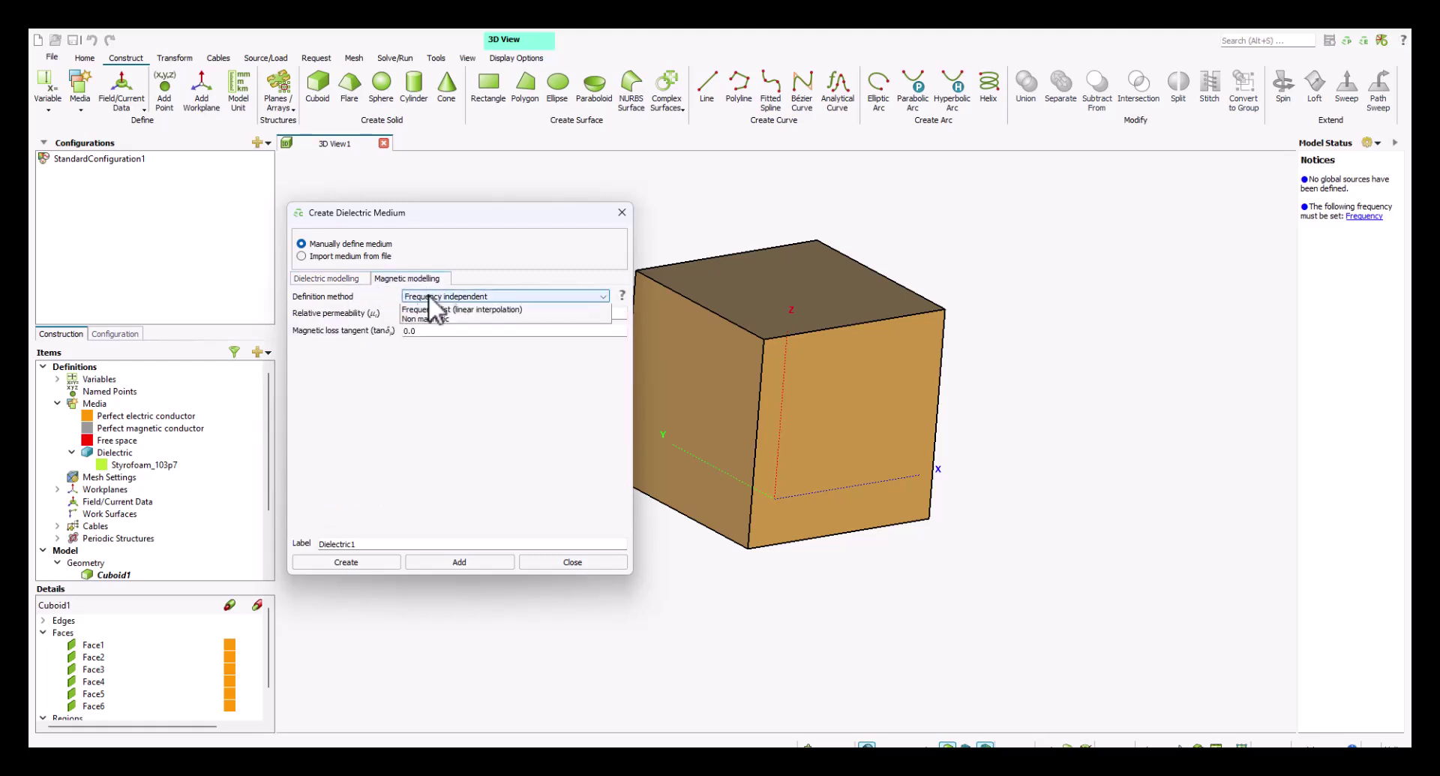
{"action": "left_click", "coordinate": [429, 318]}
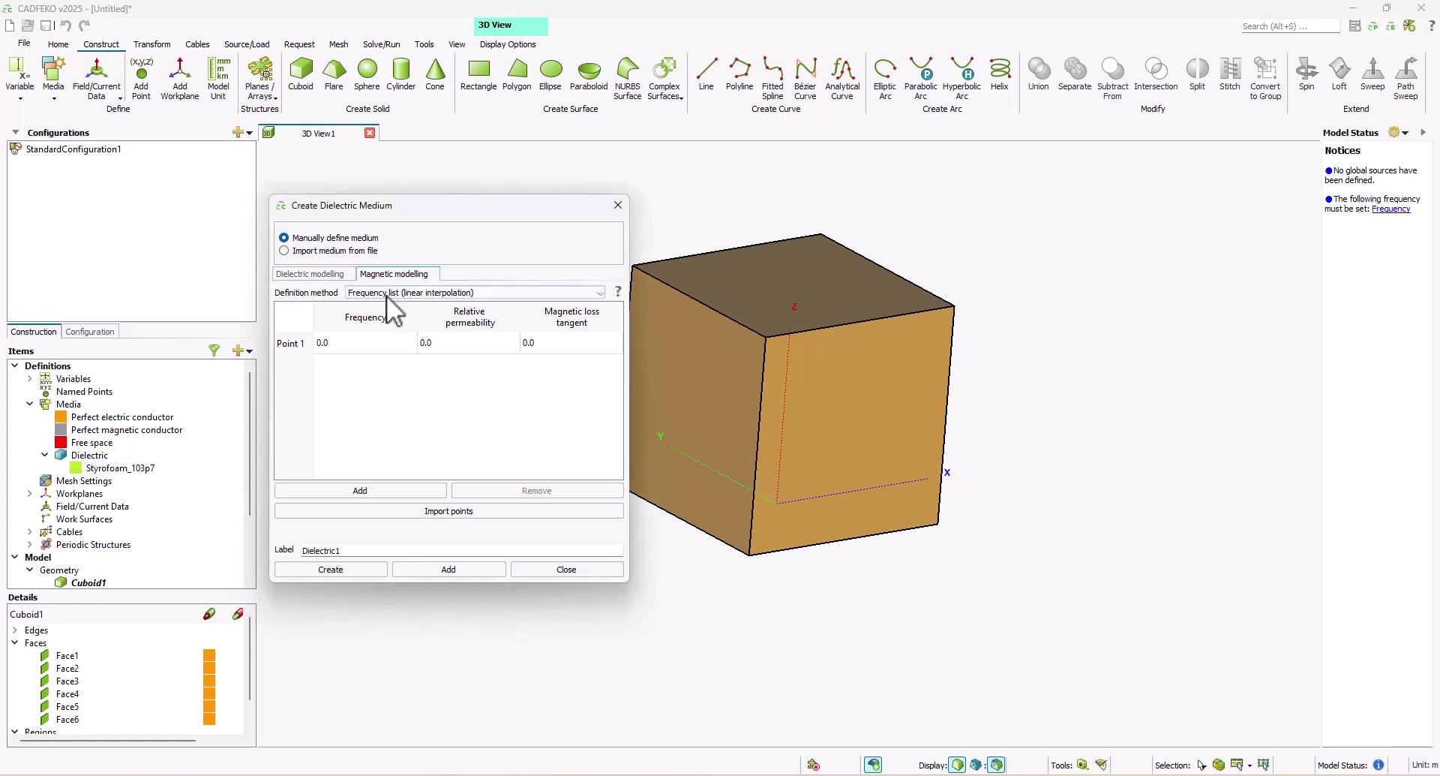
Set the magnetic modelling definition method to Frequency independent, and then to Non magnetic
{"action": "left_click", "coordinate": [387, 294]}
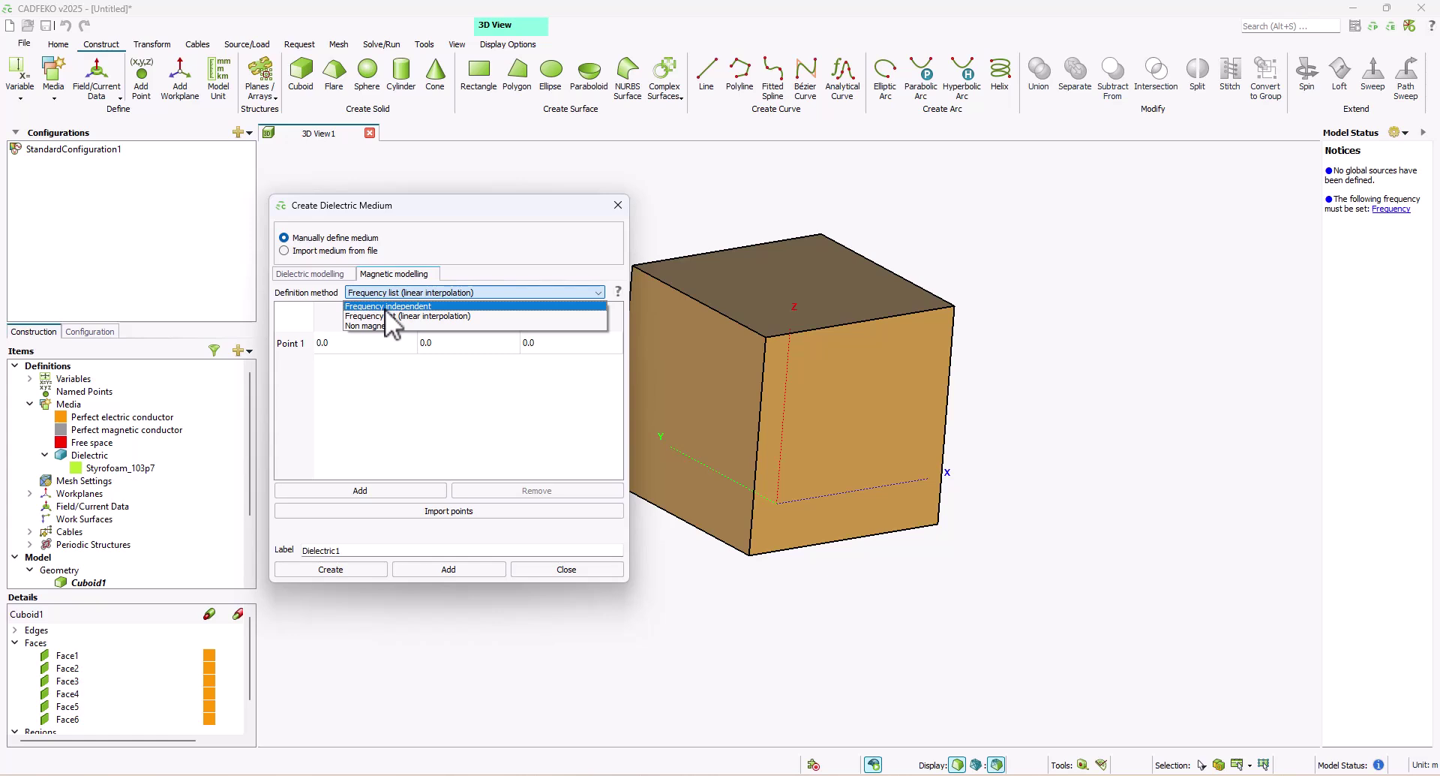
{"action": "left_click", "coordinate": [385, 307]}
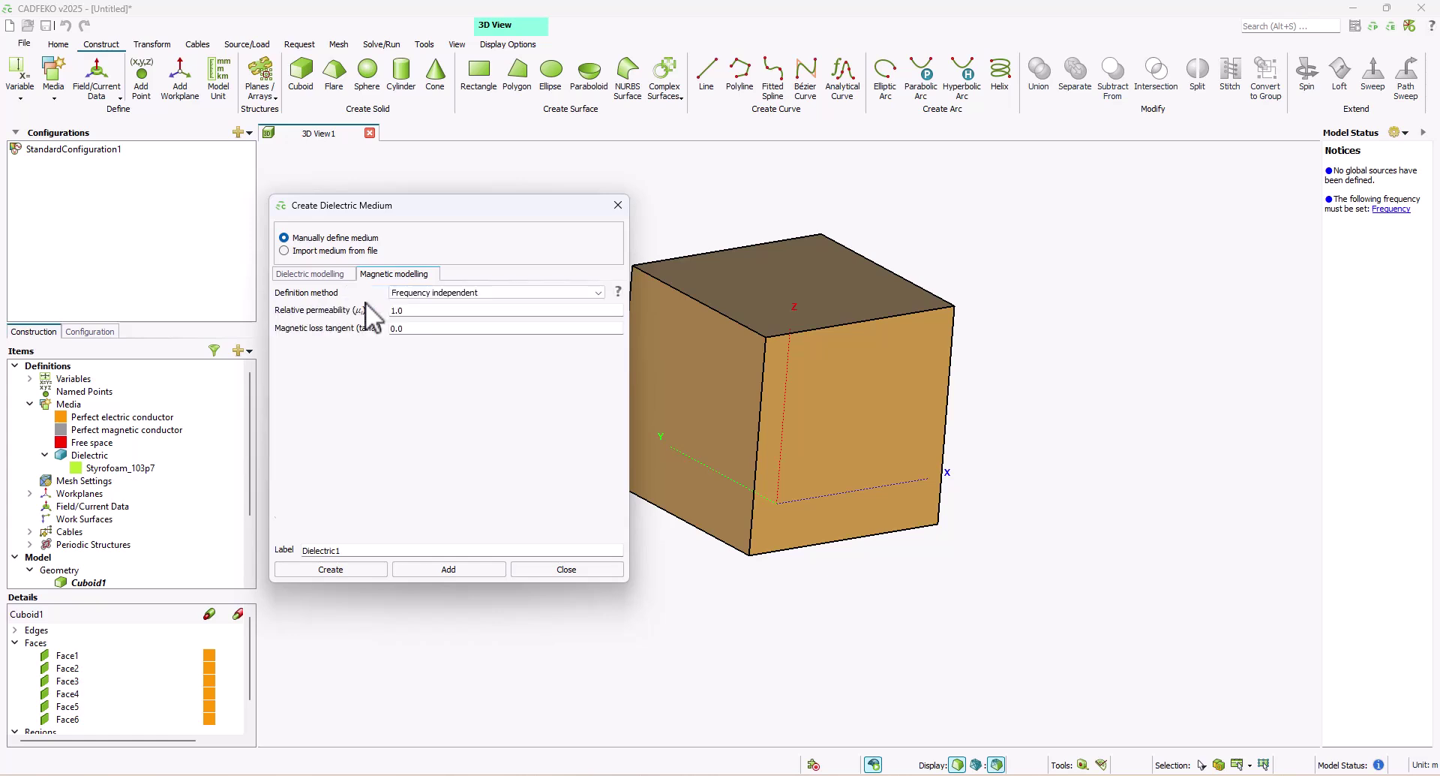
{"action": "left_click", "coordinate": [417, 291]}
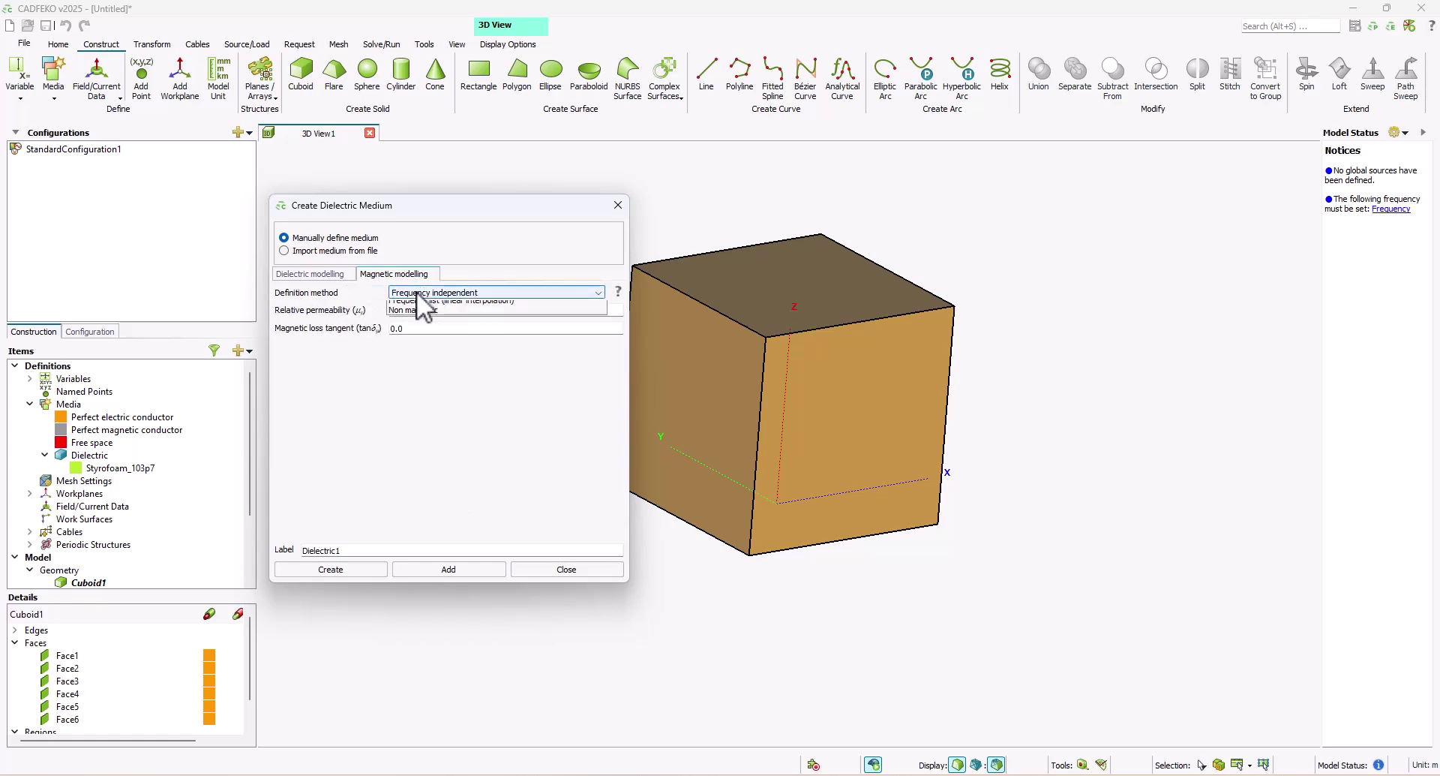
{"action": "left_click", "coordinate": [413, 323]}
Return the dielectric modelling definition method to Frequency independent and create the medium
{"action": "left_click", "coordinate": [349, 275]}
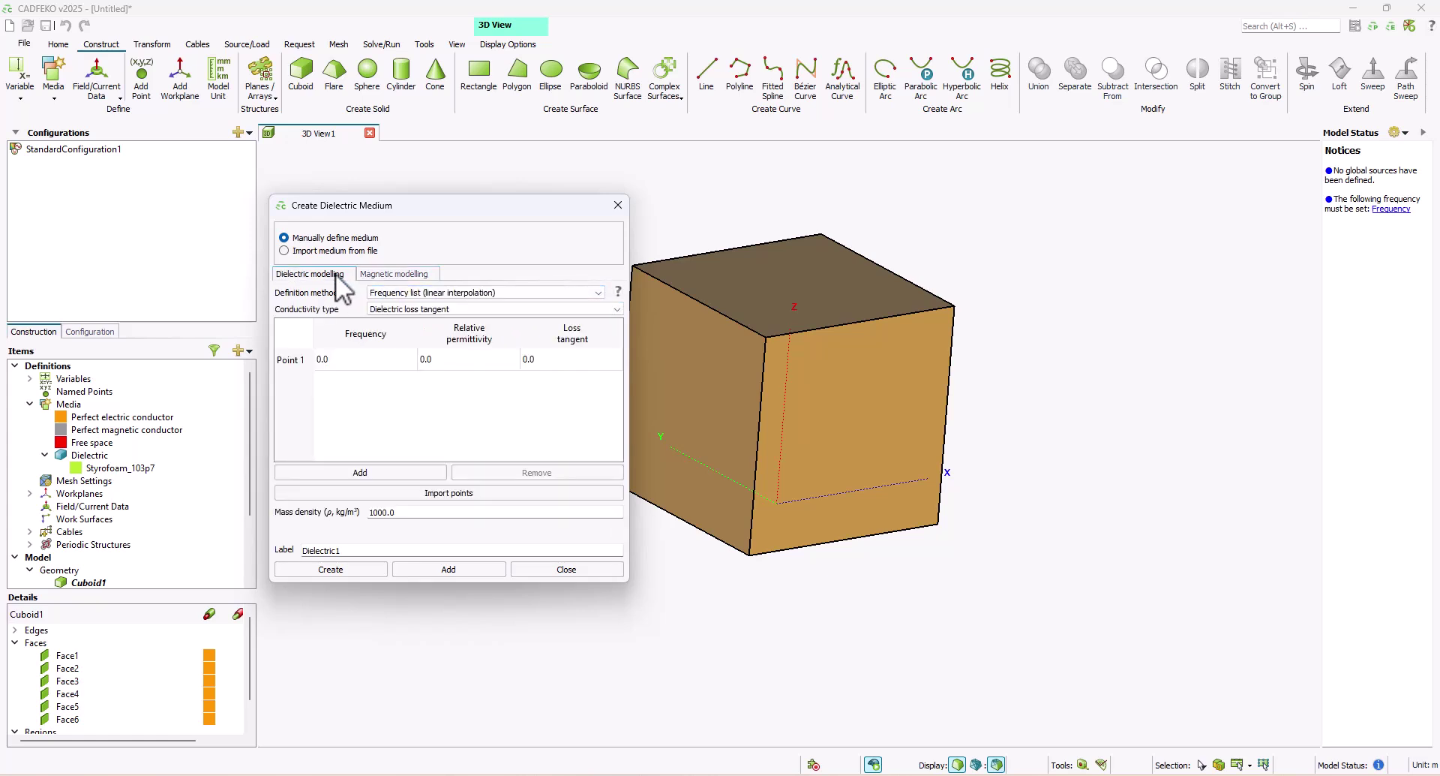
{"action": "left_click", "coordinate": [451, 294]}
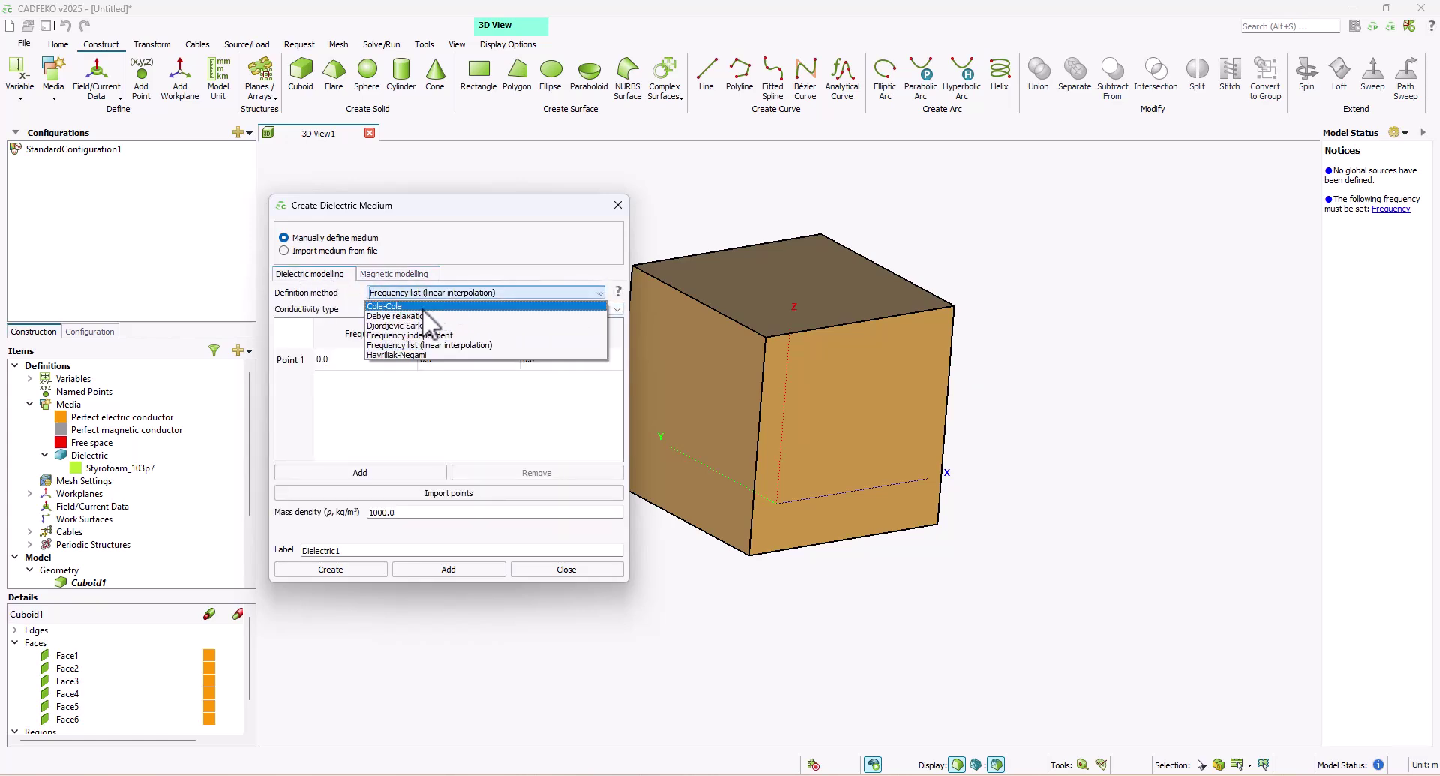
{"action": "left_click", "coordinate": [415, 337]}
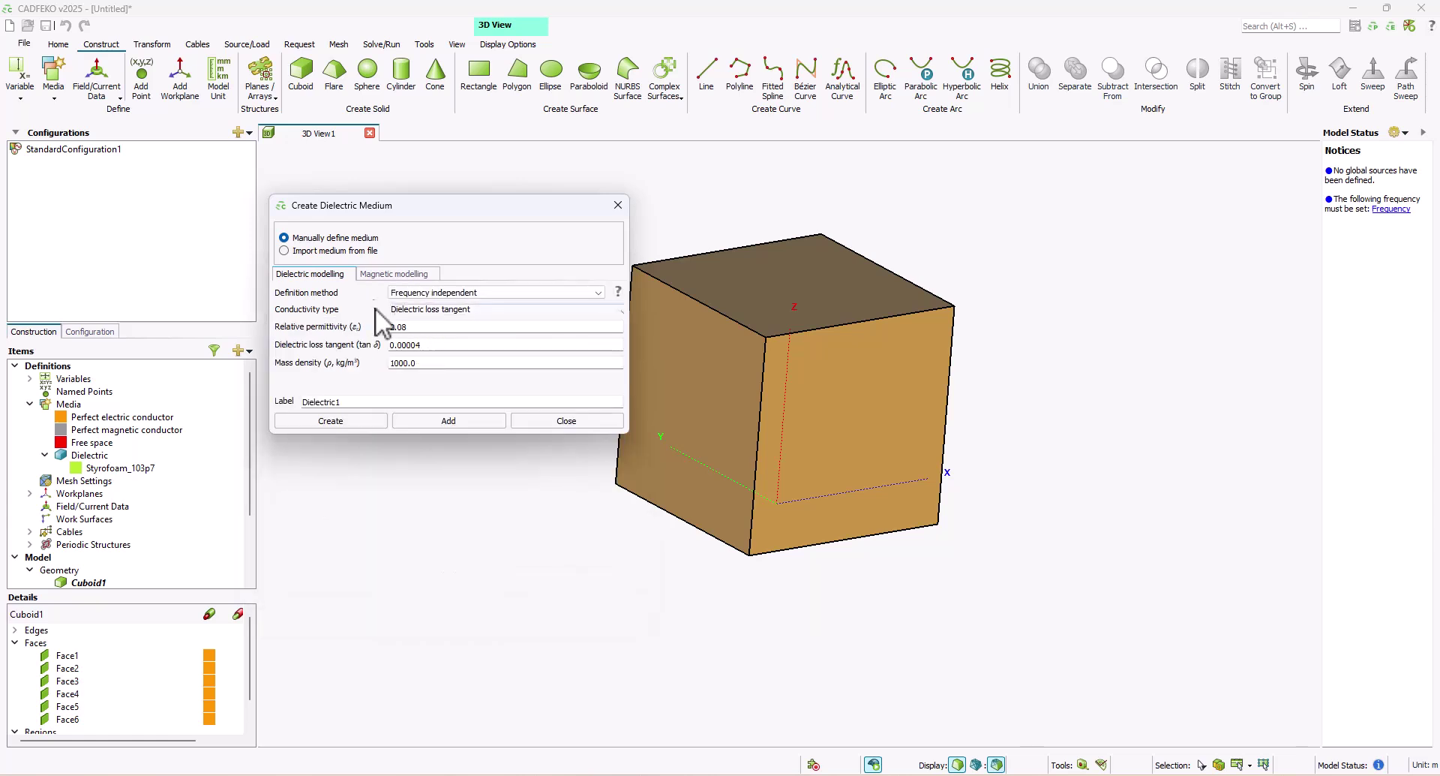
{"action": "left_click", "coordinate": [362, 422]}
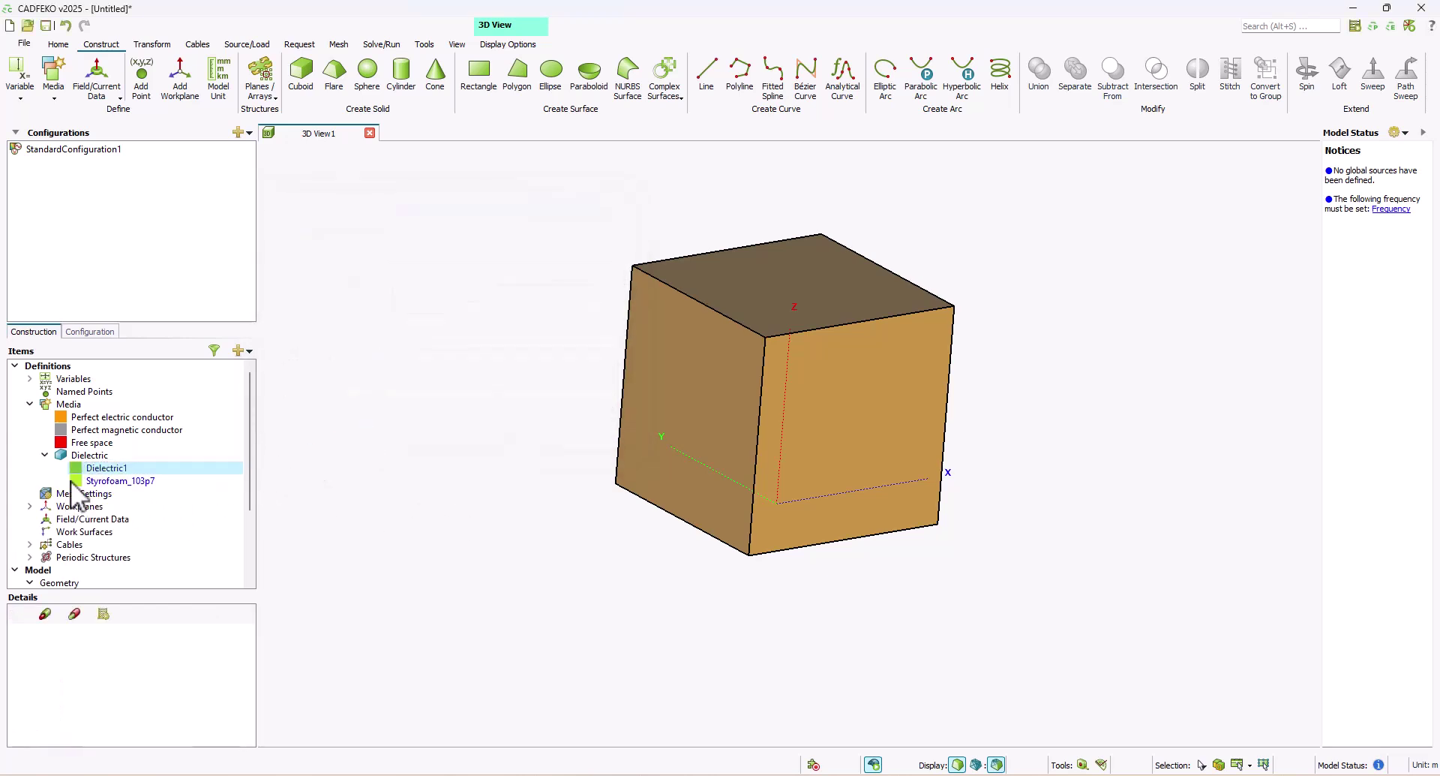
Assign the Dielectric1 medium to the region of Cuboid1
{"action": "left_click", "coordinate": [120, 467]}
{"action": "scroll", "coordinate": [82, 431], "scroll_direction": "down", "scroll_amount": 3}
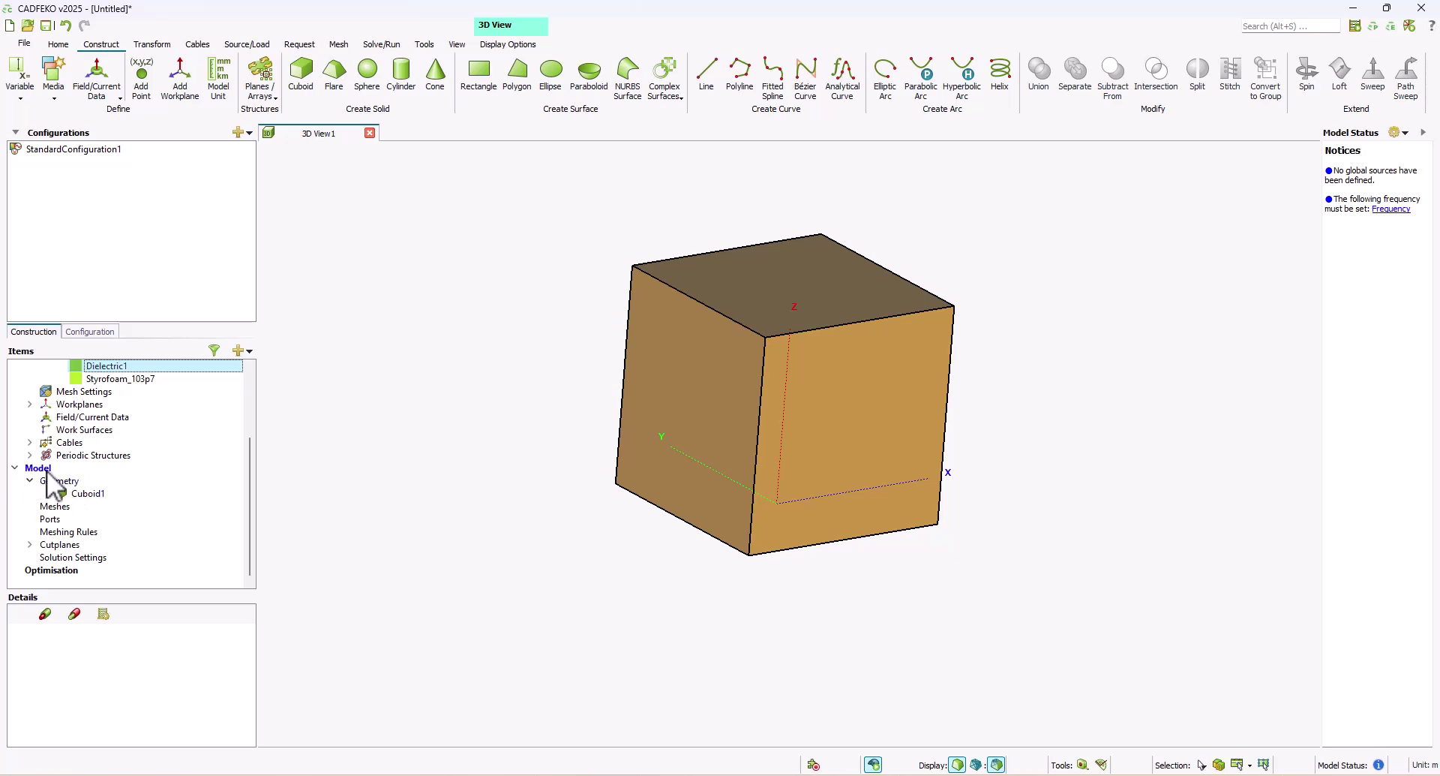
{"action": "left_click", "coordinate": [90, 493]}
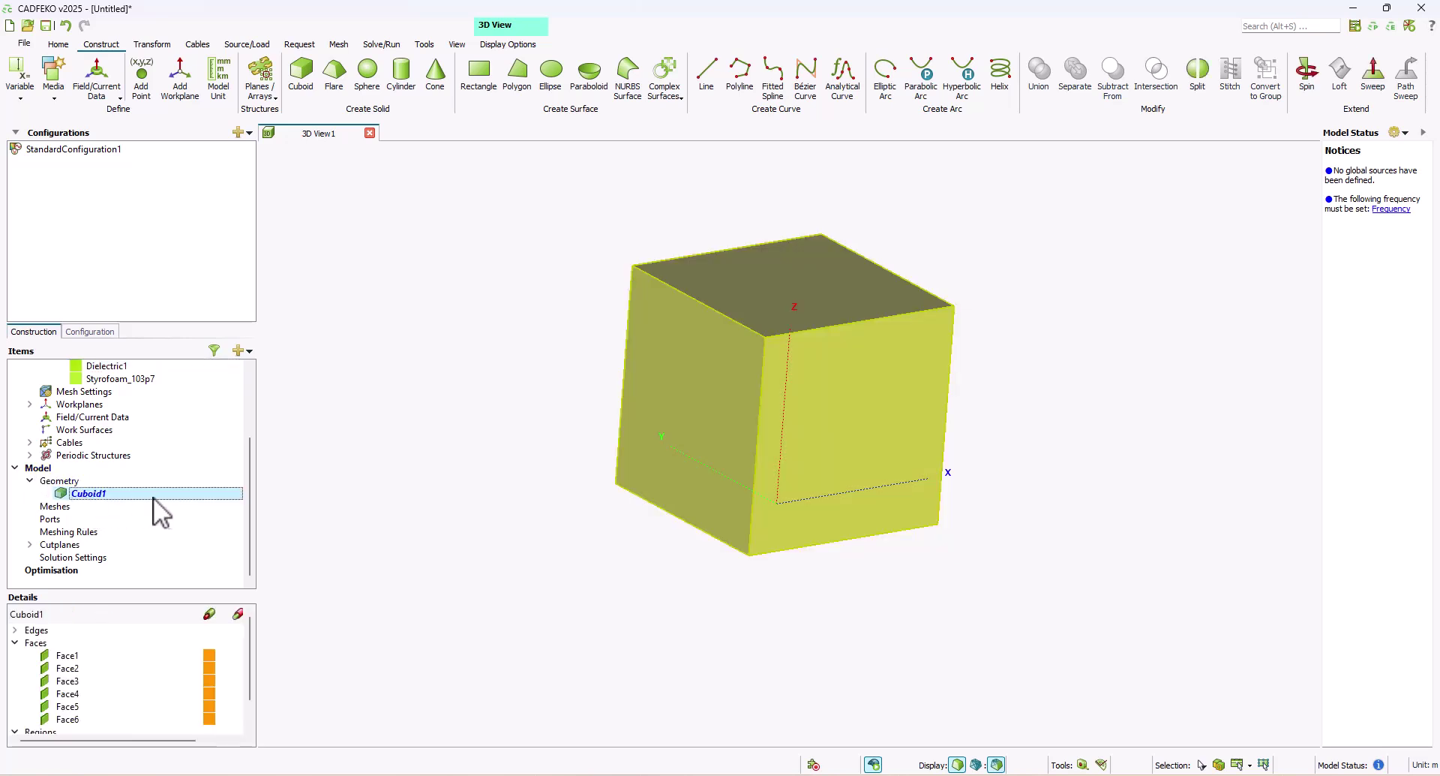
{"action": "scroll", "coordinate": [154, 722], "scroll_direction": "down", "scroll_amount": 1}
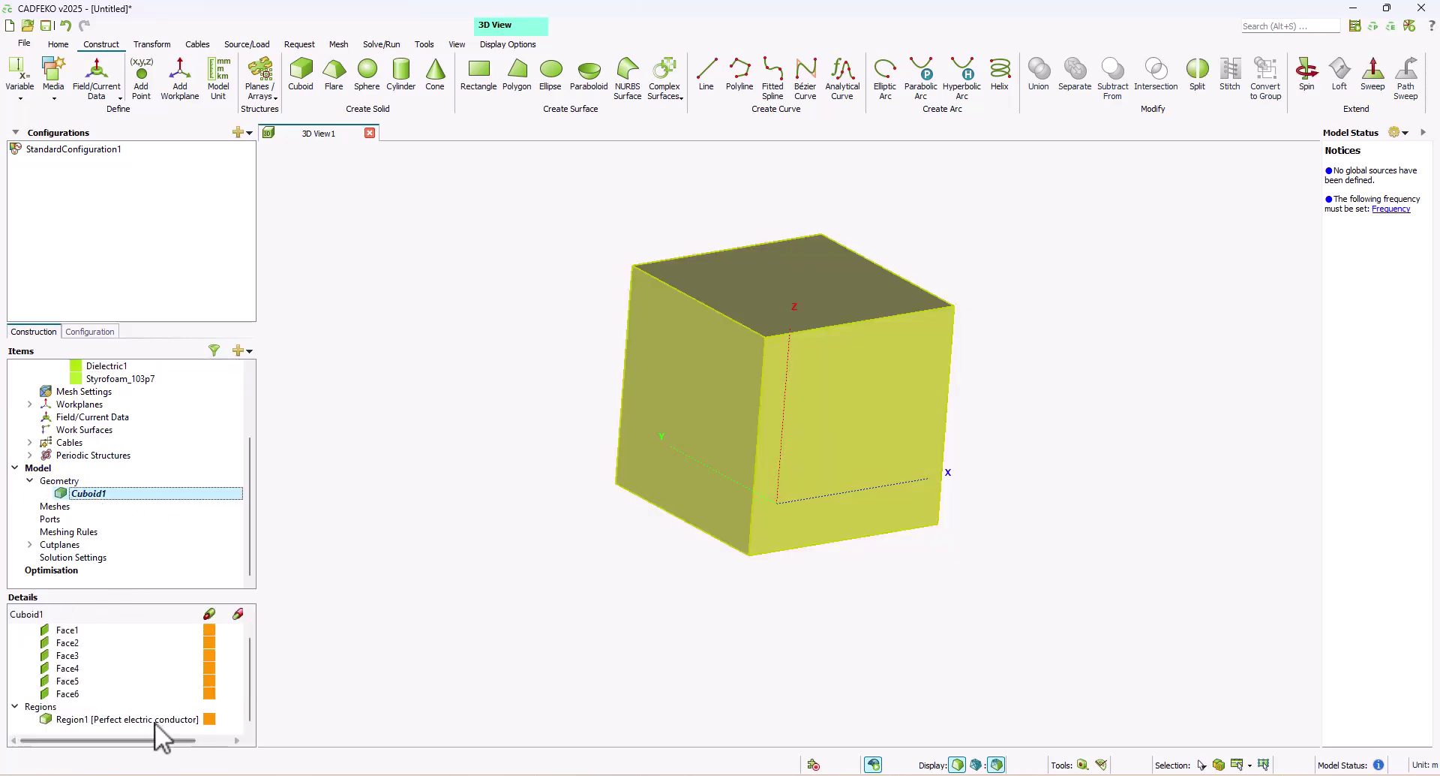
{"action": "right_click", "coordinate": [74, 720]}
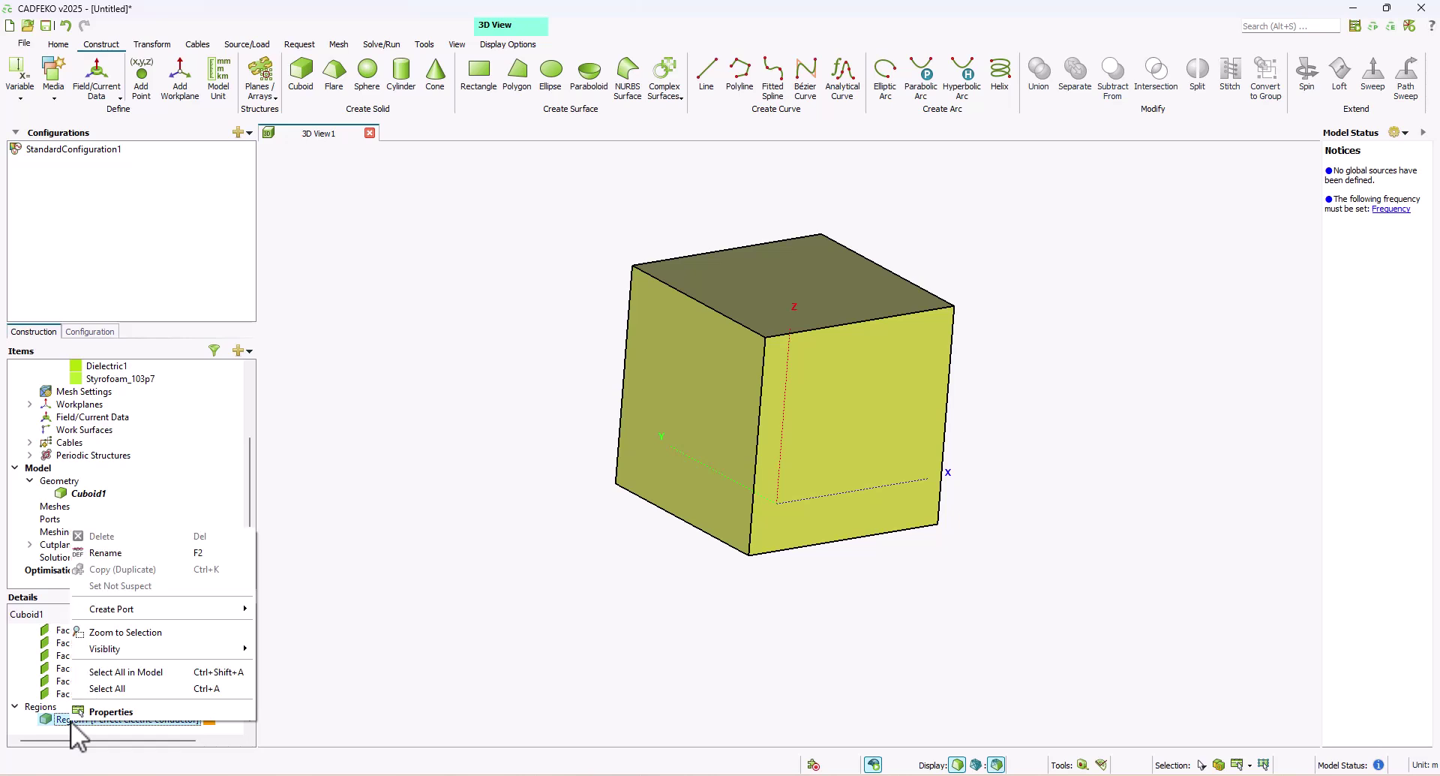
{"action": "left_click", "coordinate": [125, 713]}
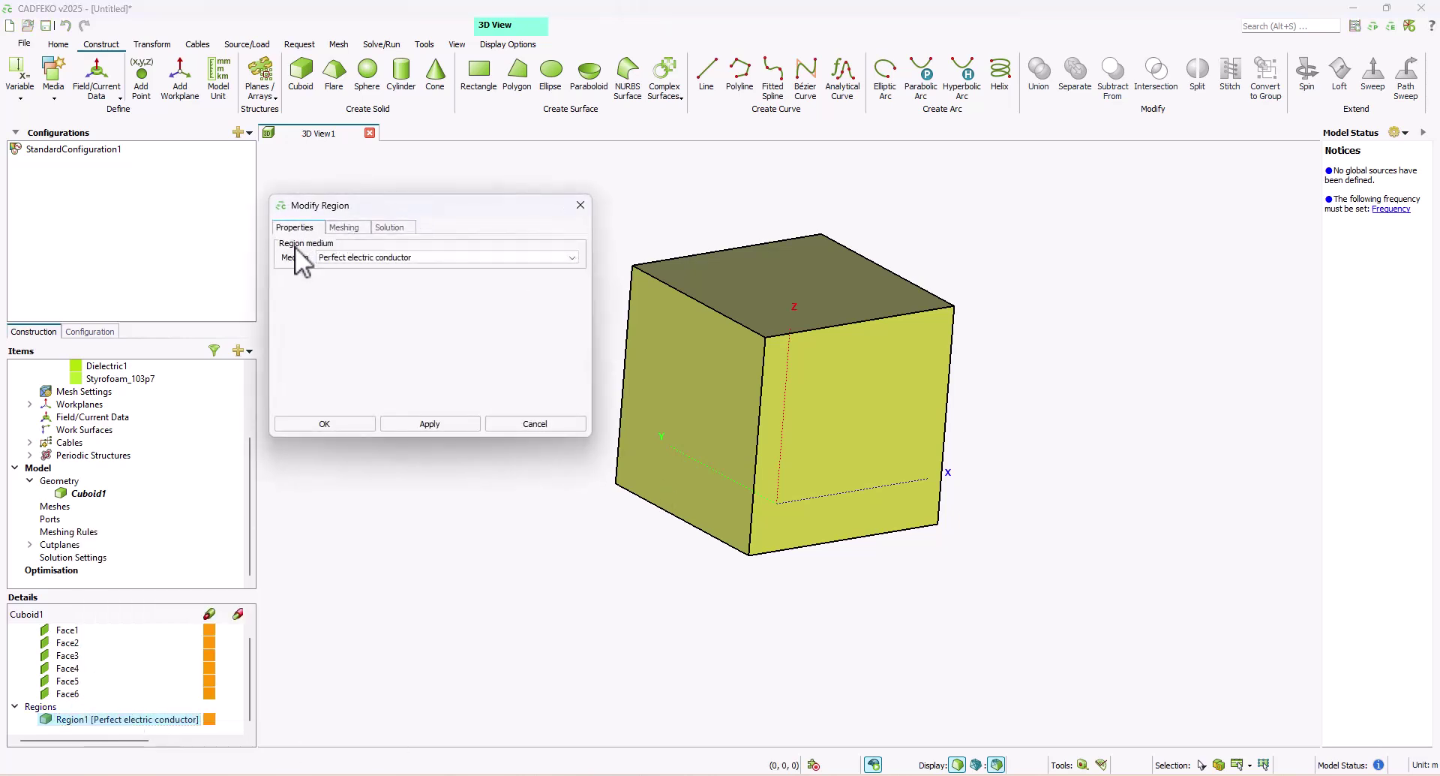
{"action": "left_click", "coordinate": [347, 259]}
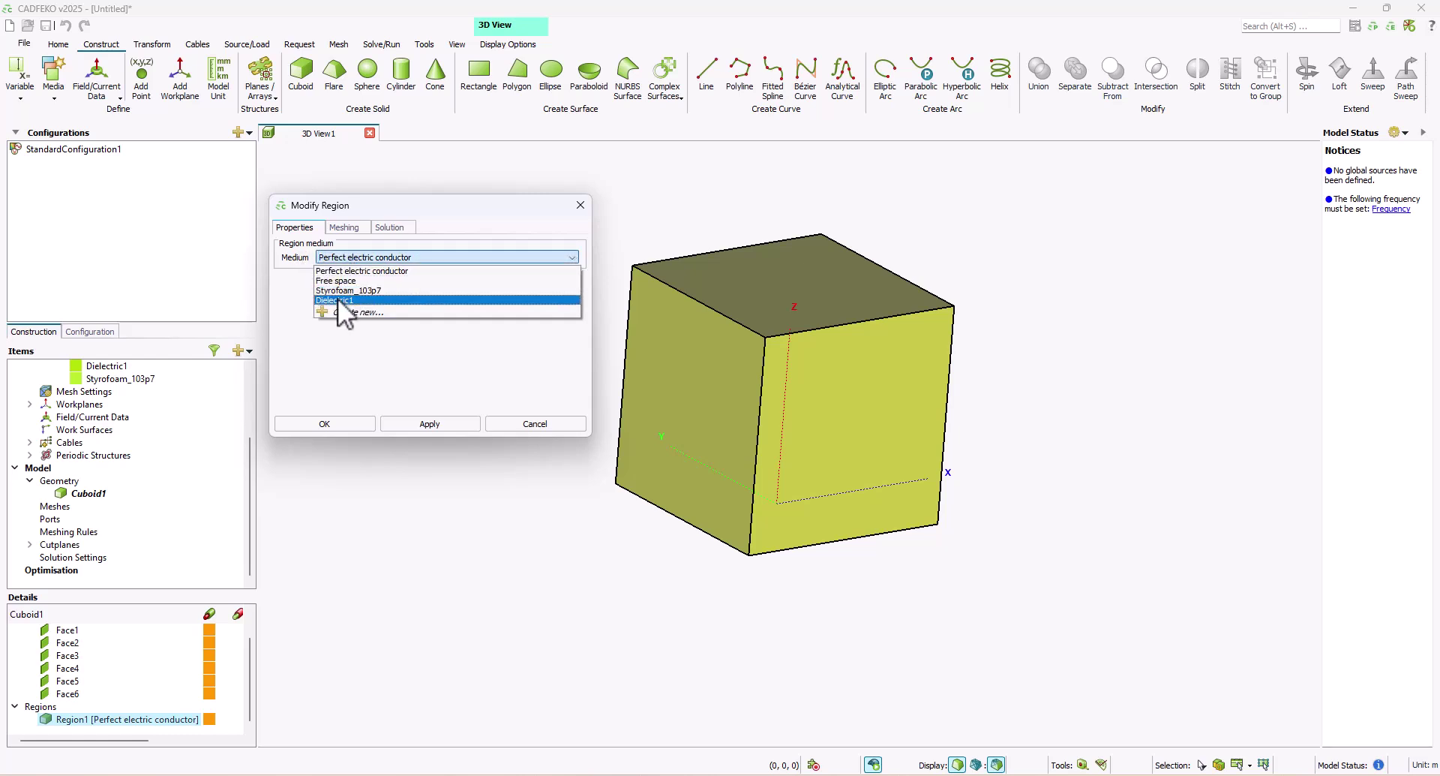
{"action": "left_click", "coordinate": [348, 301]}
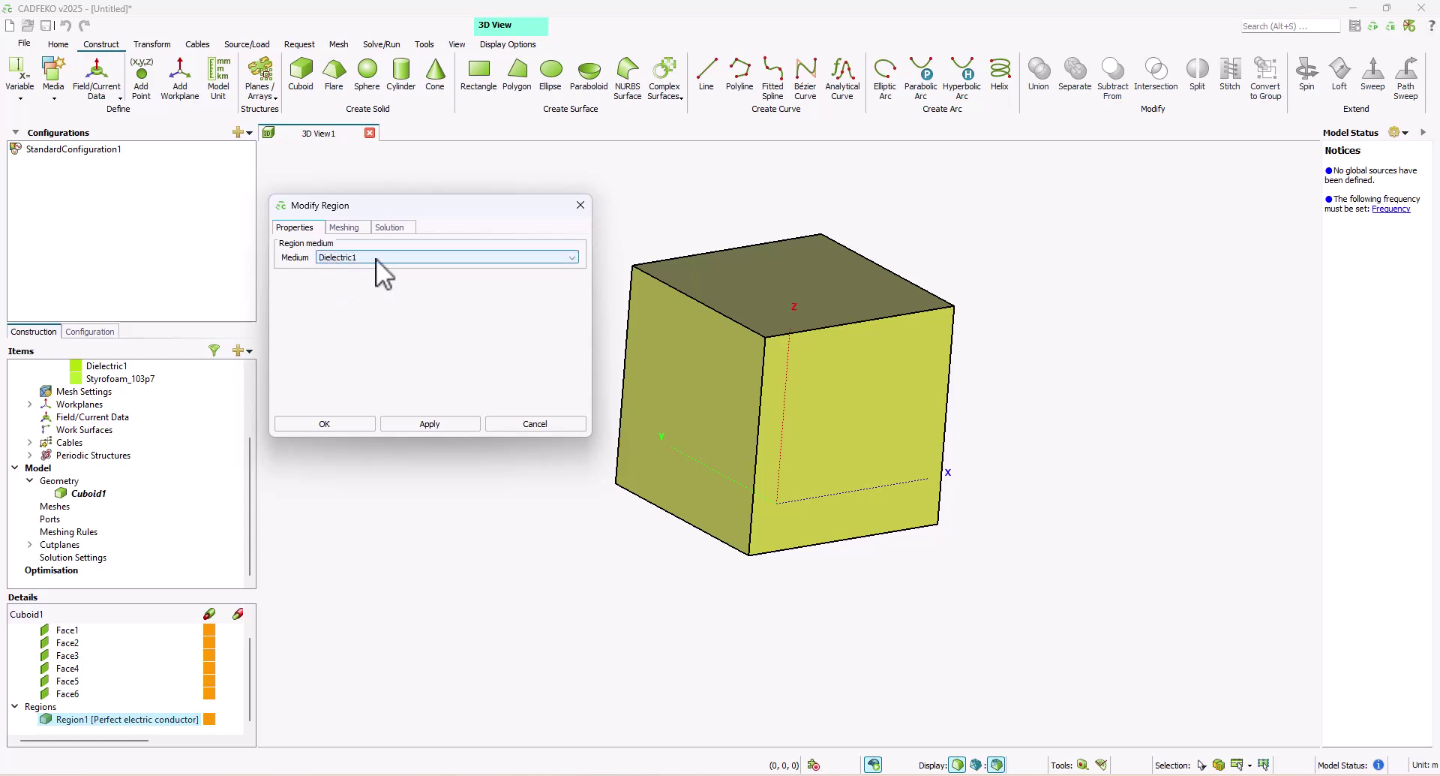
{"action": "left_click", "coordinate": [339, 423]}
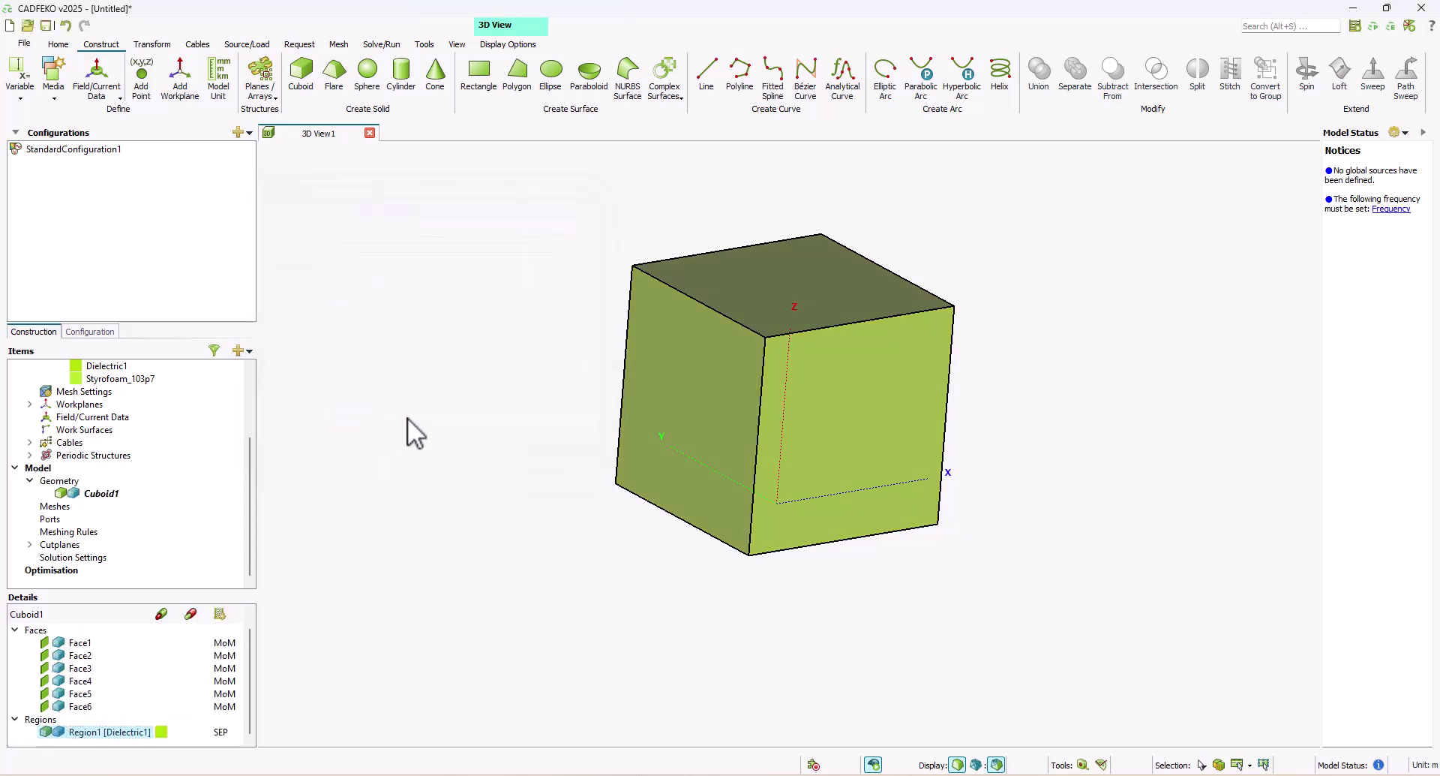
Delete the Styrofoam_103p7 medium from the model's media
{"action": "scroll", "coordinate": [534, 405], "scroll_direction": "down", "scroll_amount": 3}
{"action": "mouse_move", "coordinate": [743, 322]}
{"action": "left_mouse_down"}
{"action": "mouse_move", "coordinate": [568, 352]}
{"action": "mouse_move", "coordinate": [810, 286]}
{"action": "mouse_move", "coordinate": [772, 289]}
{"action": "left_mouse_up"}
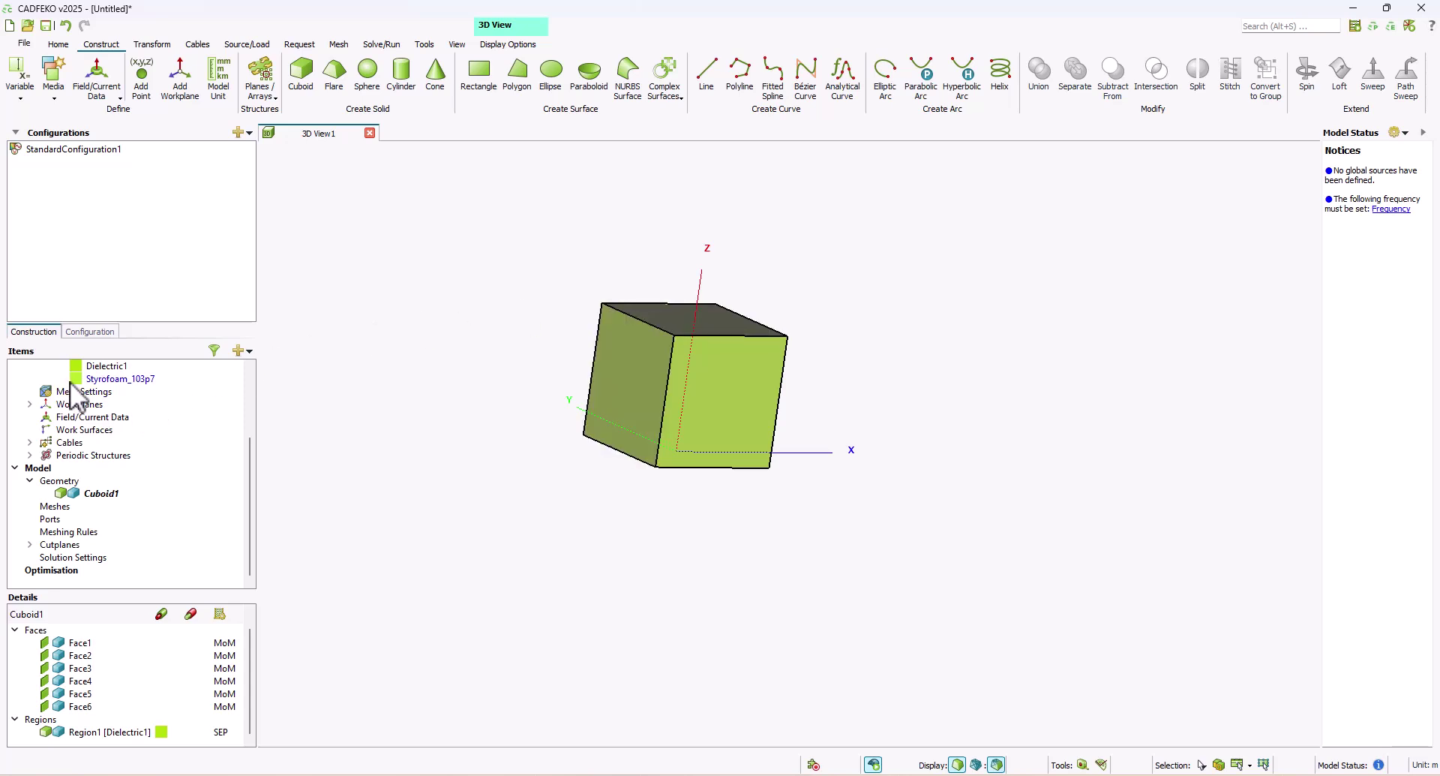
{"action": "right_click", "coordinate": [102, 379]}
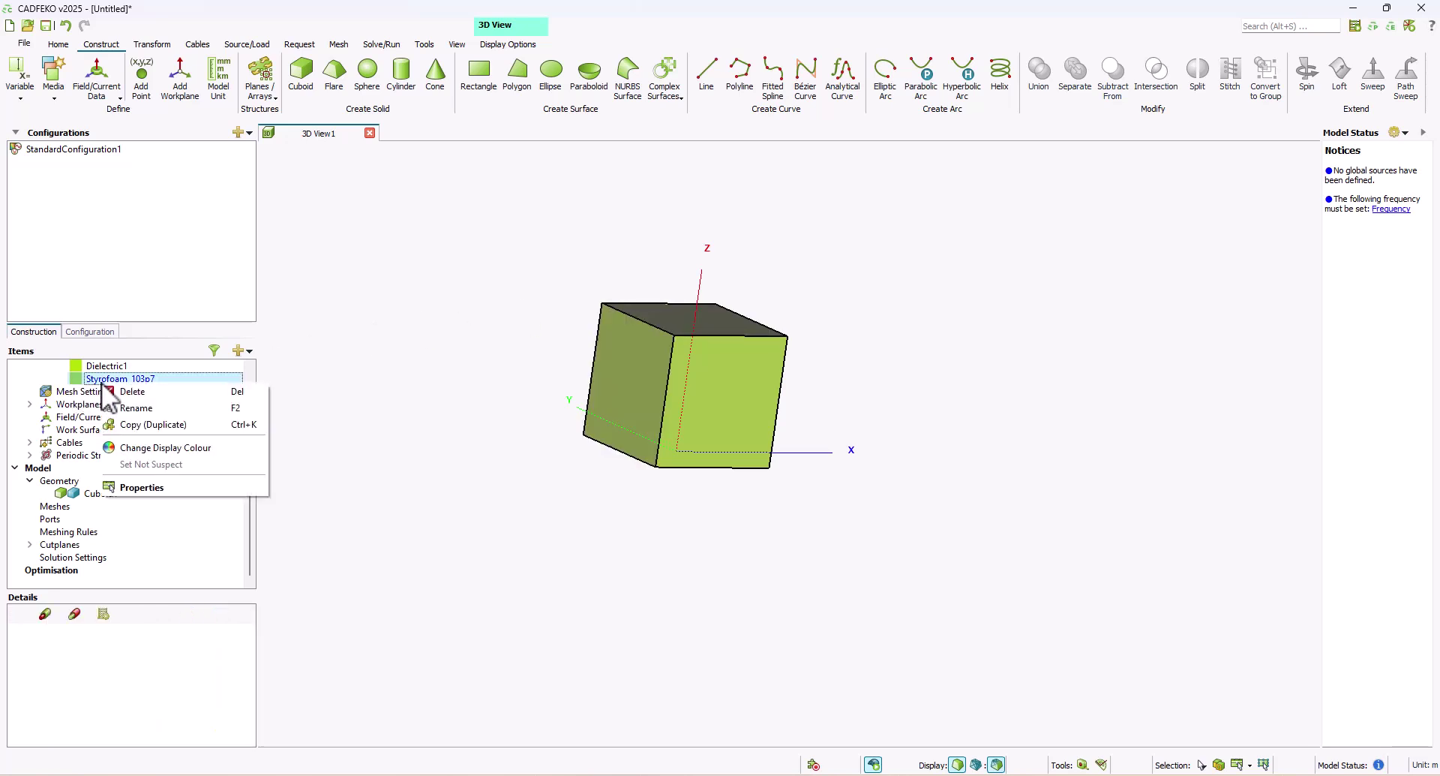
{"action": "left_click", "coordinate": [150, 393]}
Examine the medium properties of Face1 on the cuboid and close them without changes
{"action": "left_click_drag", "start_coordinate": [762, 321], "coordinate": [603, 433]}
{"action": "scroll", "coordinate": [597, 367], "scroll_direction": "up", "scroll_amount": 5}
{"action": "left_click_drag", "start_coordinate": [516, 351], "coordinate": [597, 312]}
{"action": "left_click", "coordinate": [113, 495]}
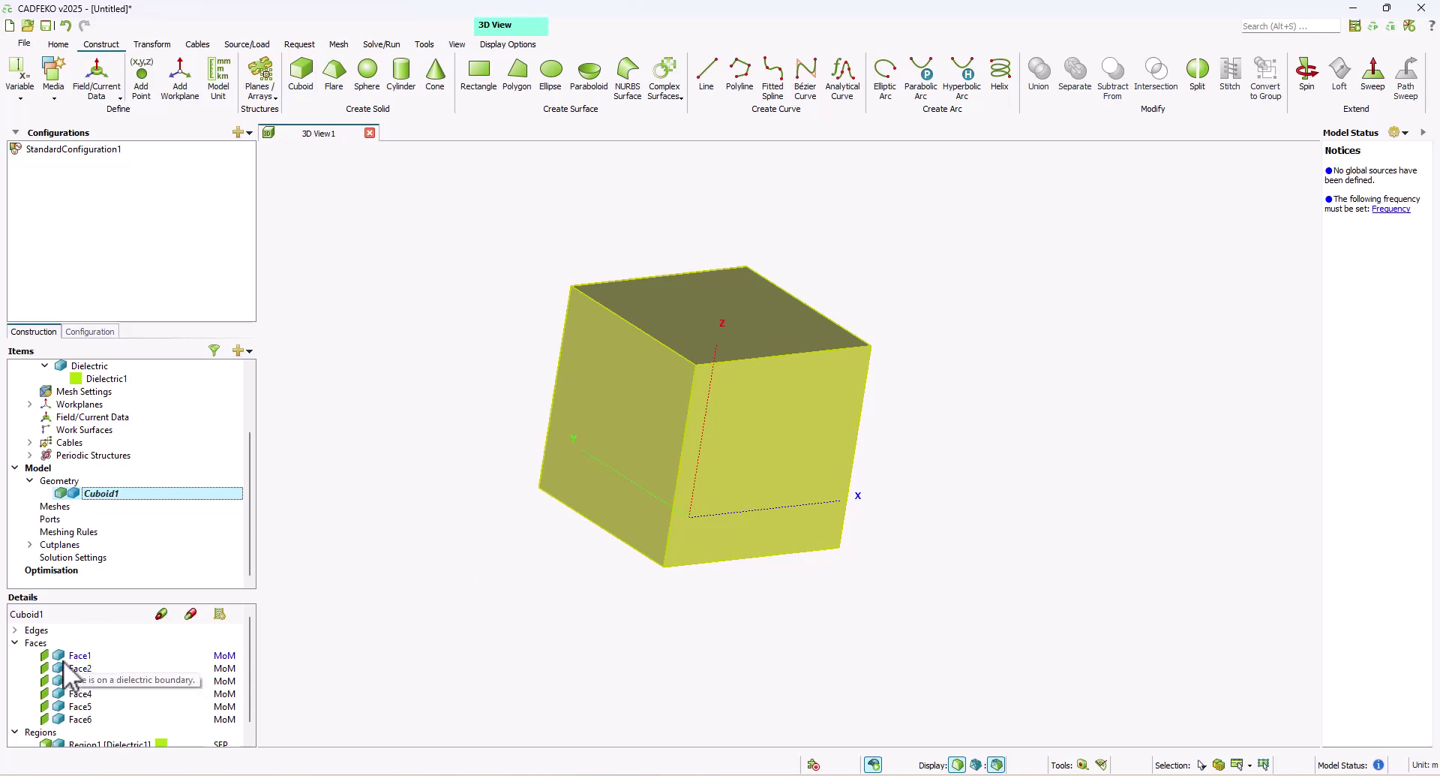
{"action": "scroll", "coordinate": [69, 720], "scroll_direction": "down", "scroll_amount": 1}
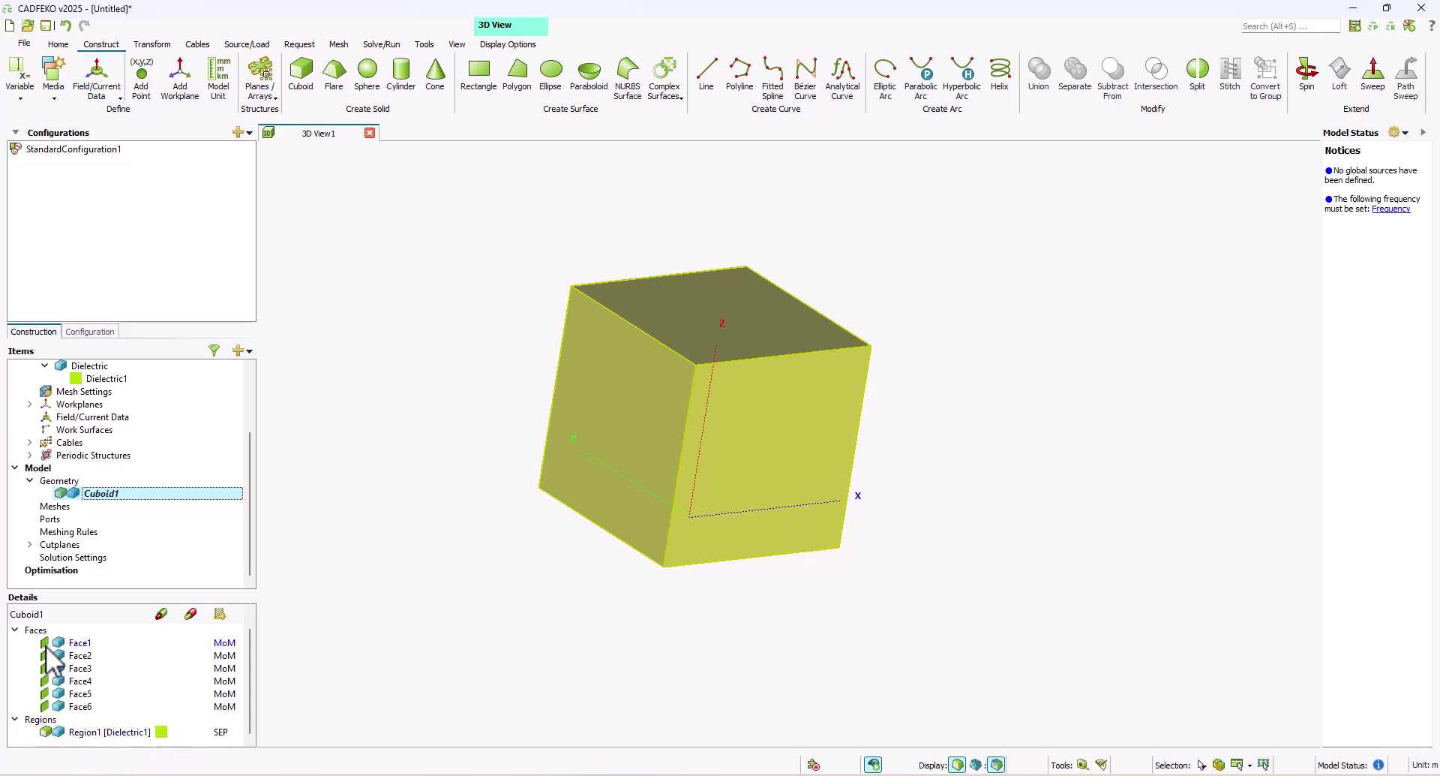
{"action": "double_click", "coordinate": [69, 644]}
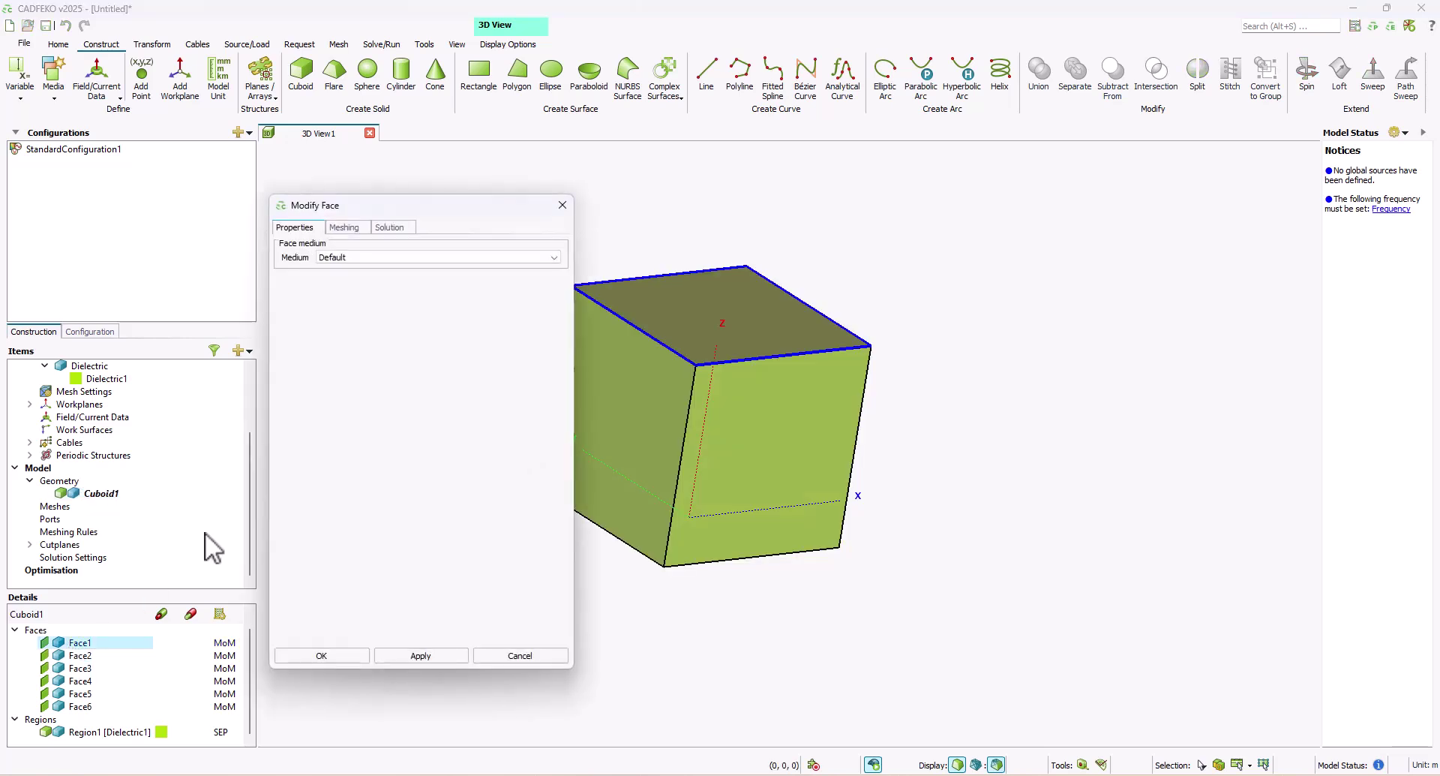
{"action": "left_click", "coordinate": [564, 204]}
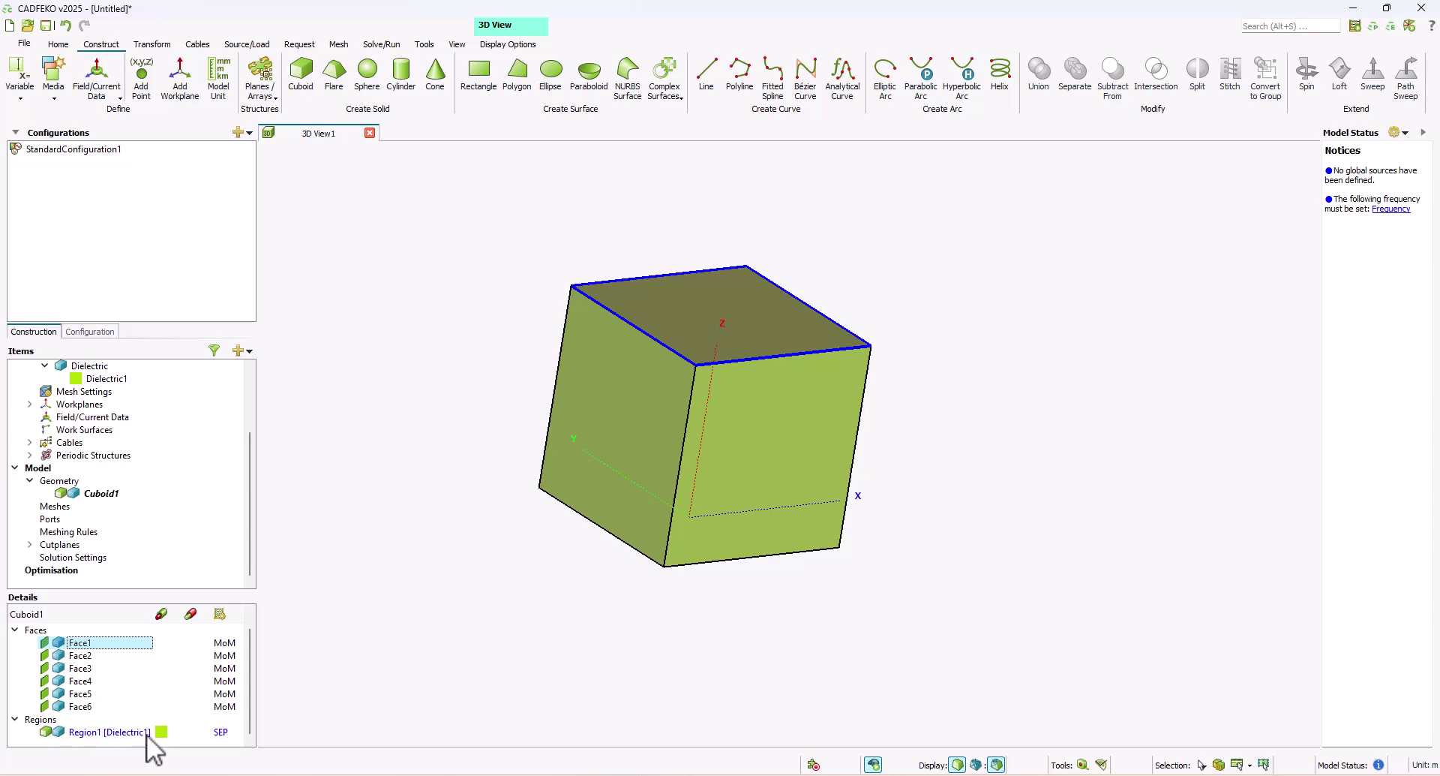
Set the cuboid's region medium to Perfect electric conductor
{"action": "left_click", "coordinate": [53, 75]}
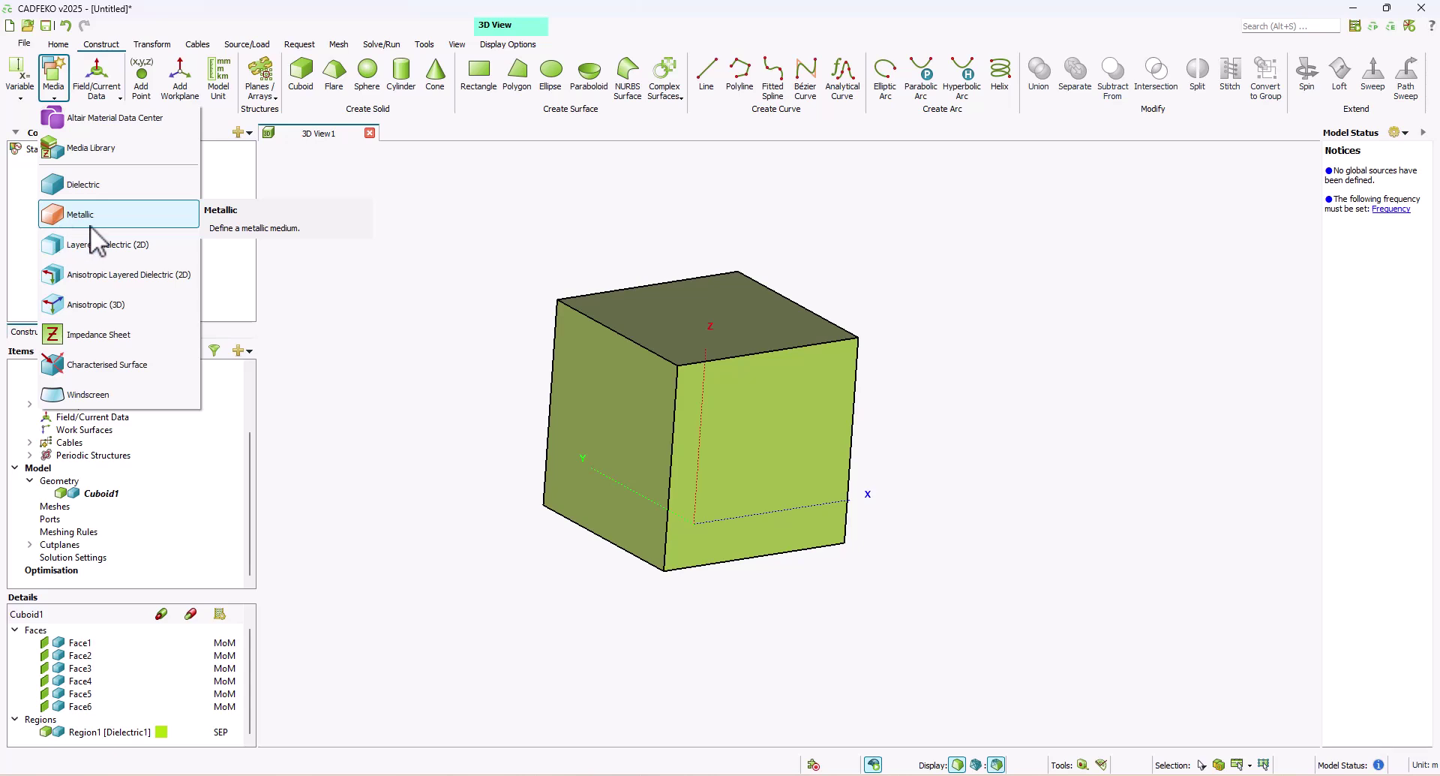
{"action": "left_click", "coordinate": [359, 557]}
{"action": "left_click", "coordinate": [125, 732]}
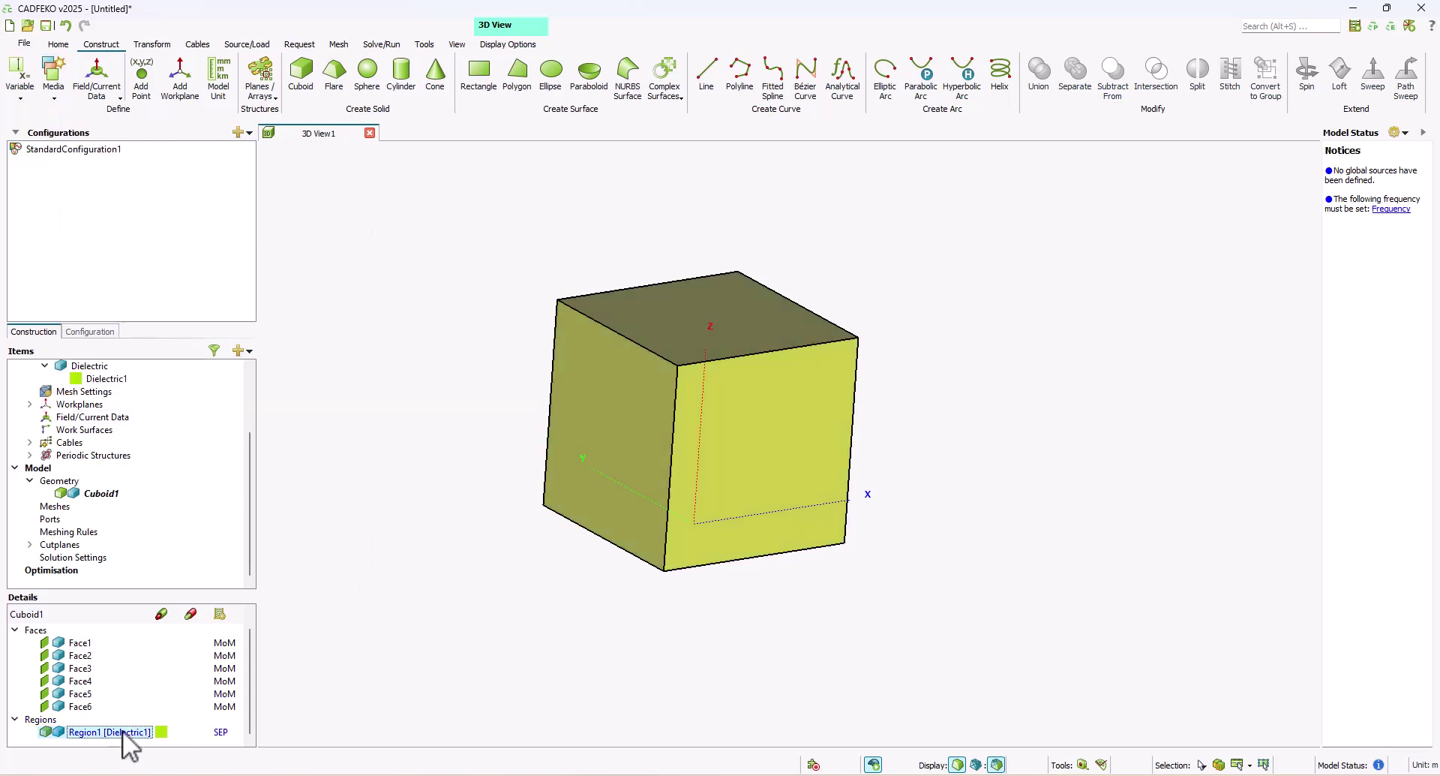
{"action": "double_click", "coordinate": [123, 730]}
{"action": "left_click", "coordinate": [452, 257]}
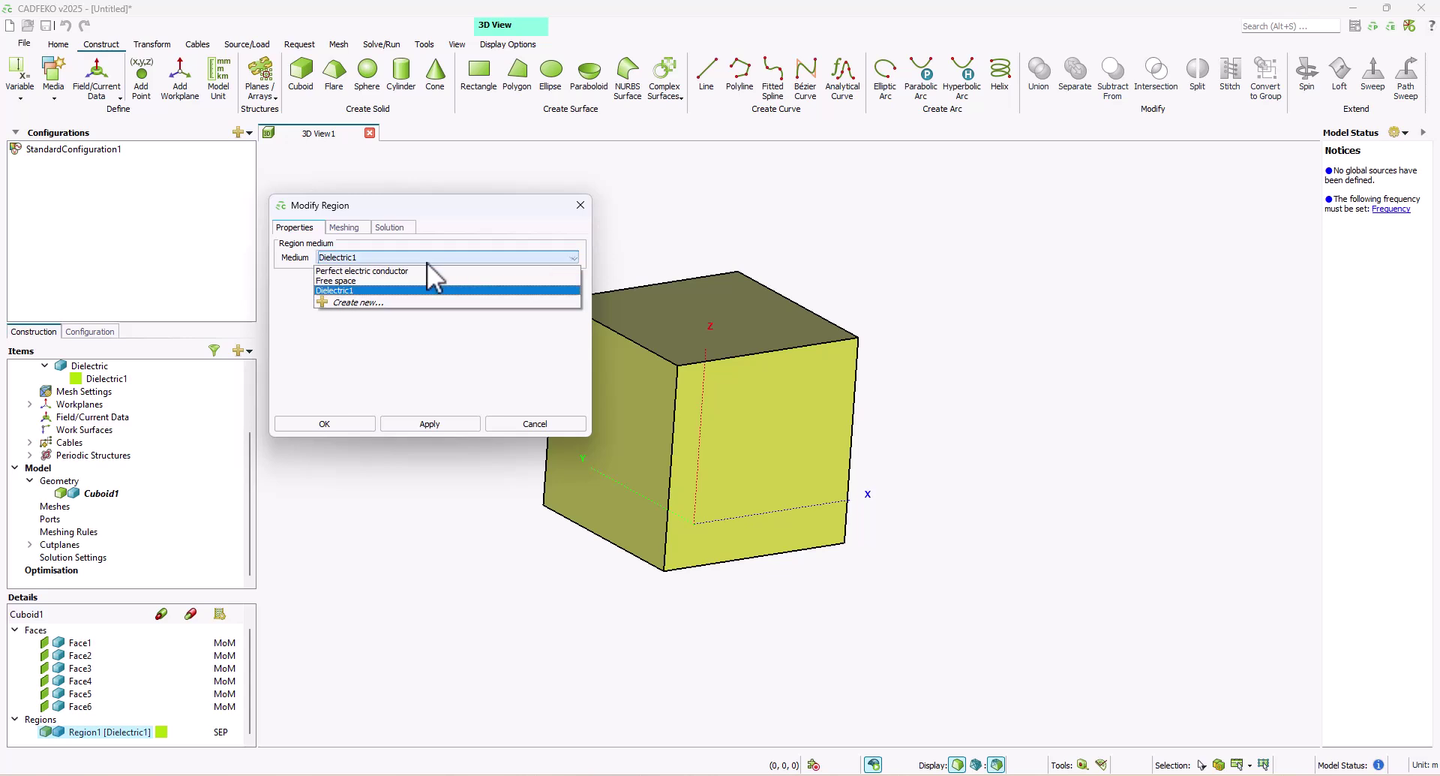
{"action": "left_click", "coordinate": [377, 270]}
{"action": "left_click", "coordinate": [353, 423]}
{"action": "left_click_drag", "start_coordinate": [600, 366], "coordinate": [1018, 281]}
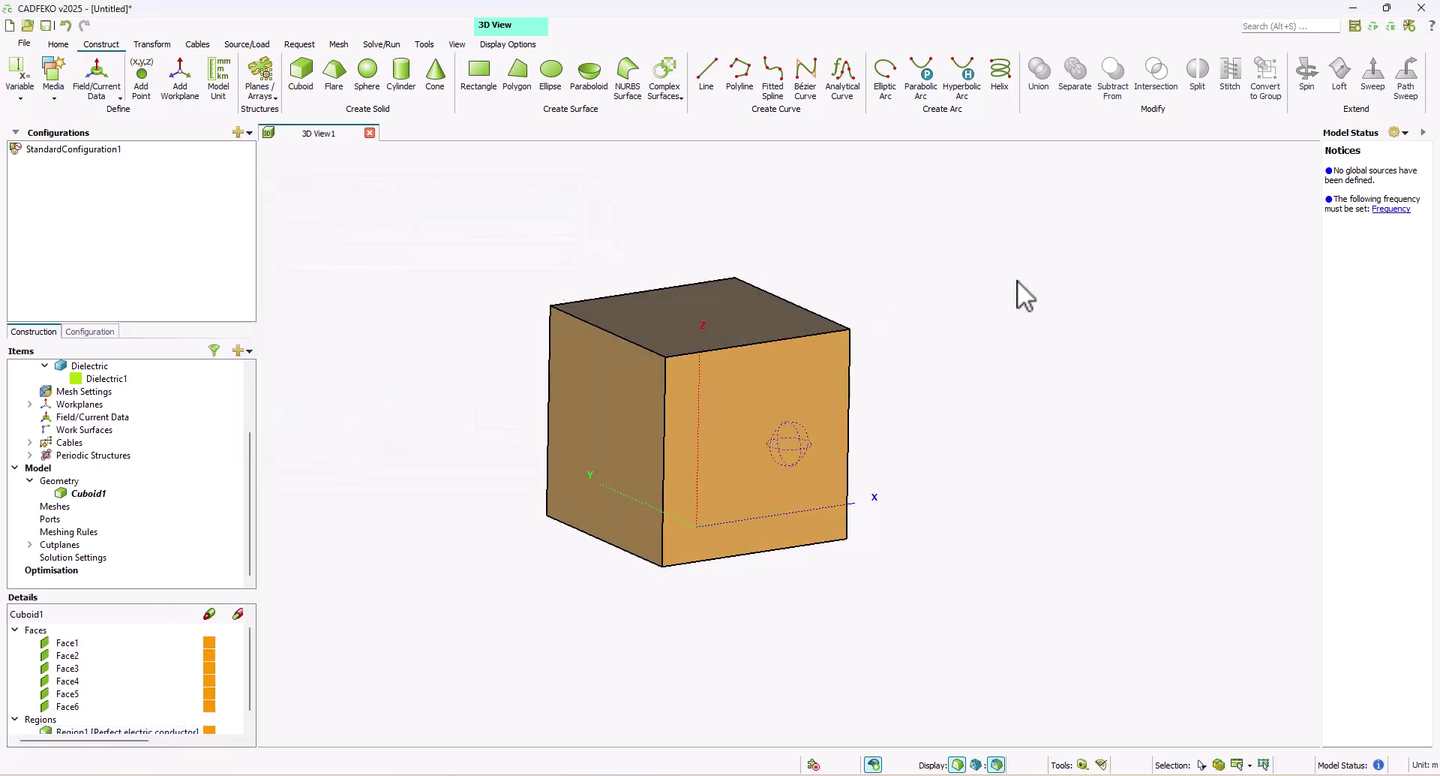
Define a frequency-independent metallic medium with a conductivity of 61730000 S/m and the label Silver
{"action": "left_click", "coordinate": [64, 95]}
{"action": "left_click", "coordinate": [89, 215]}
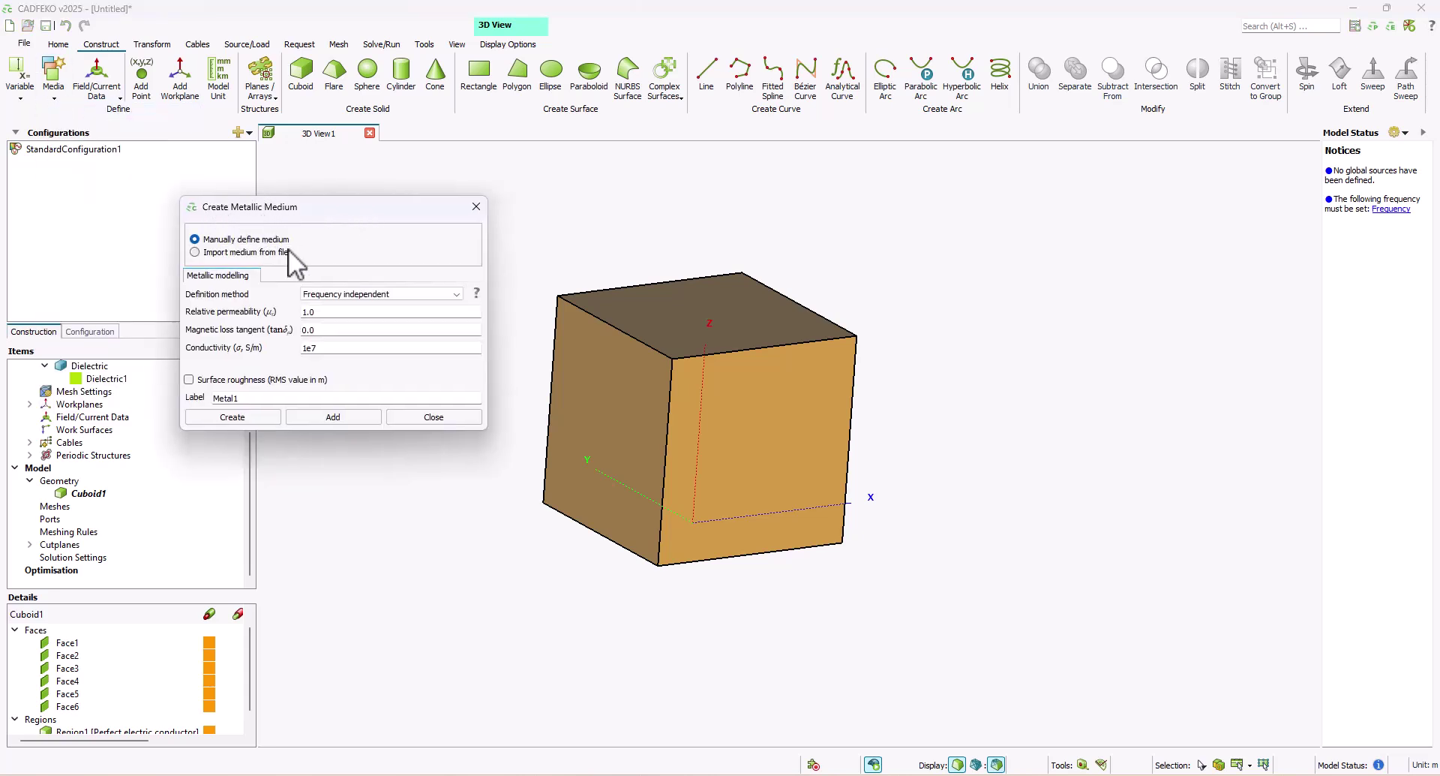
{"action": "left_click", "coordinate": [349, 294]}
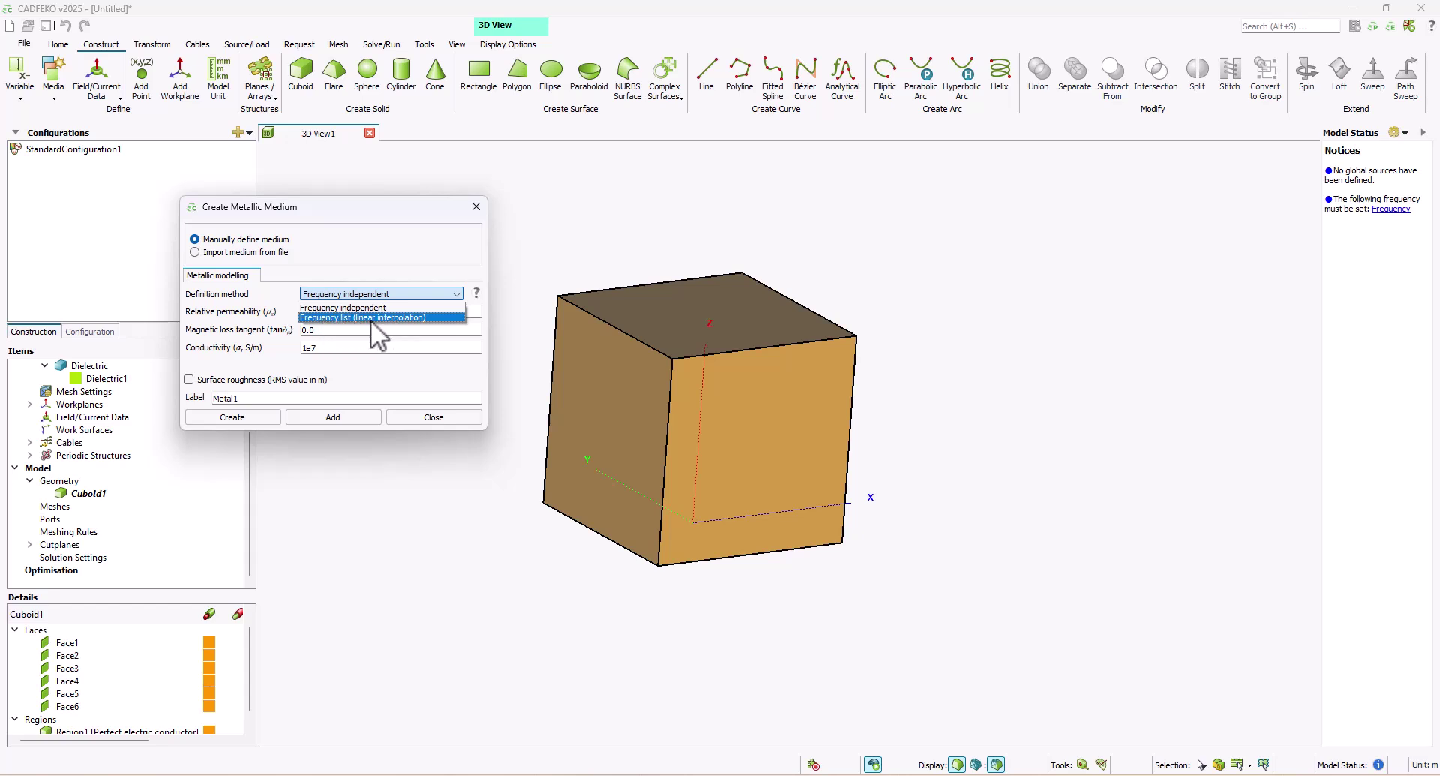
{"action": "left_click", "coordinate": [381, 264]}
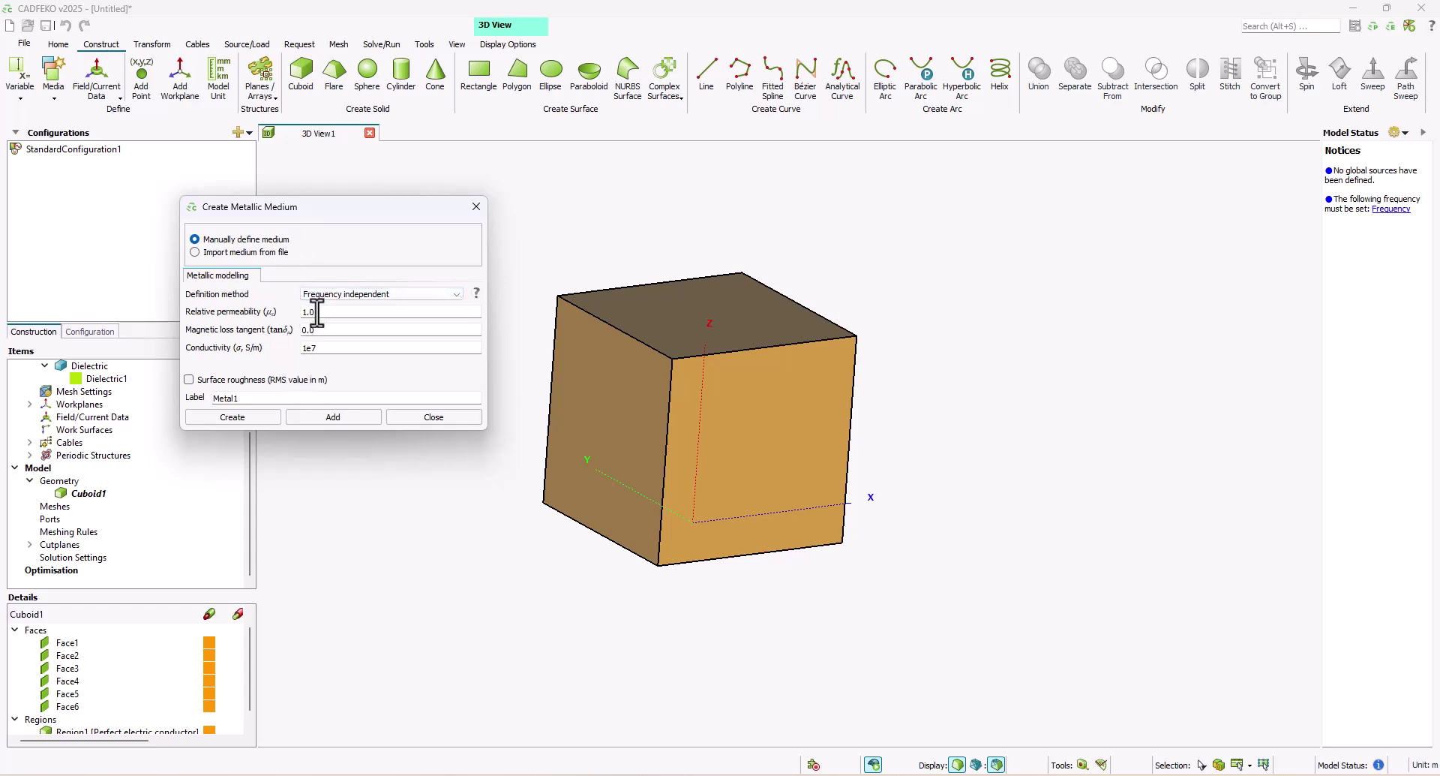
{"action": "double_click", "coordinate": [321, 349]}
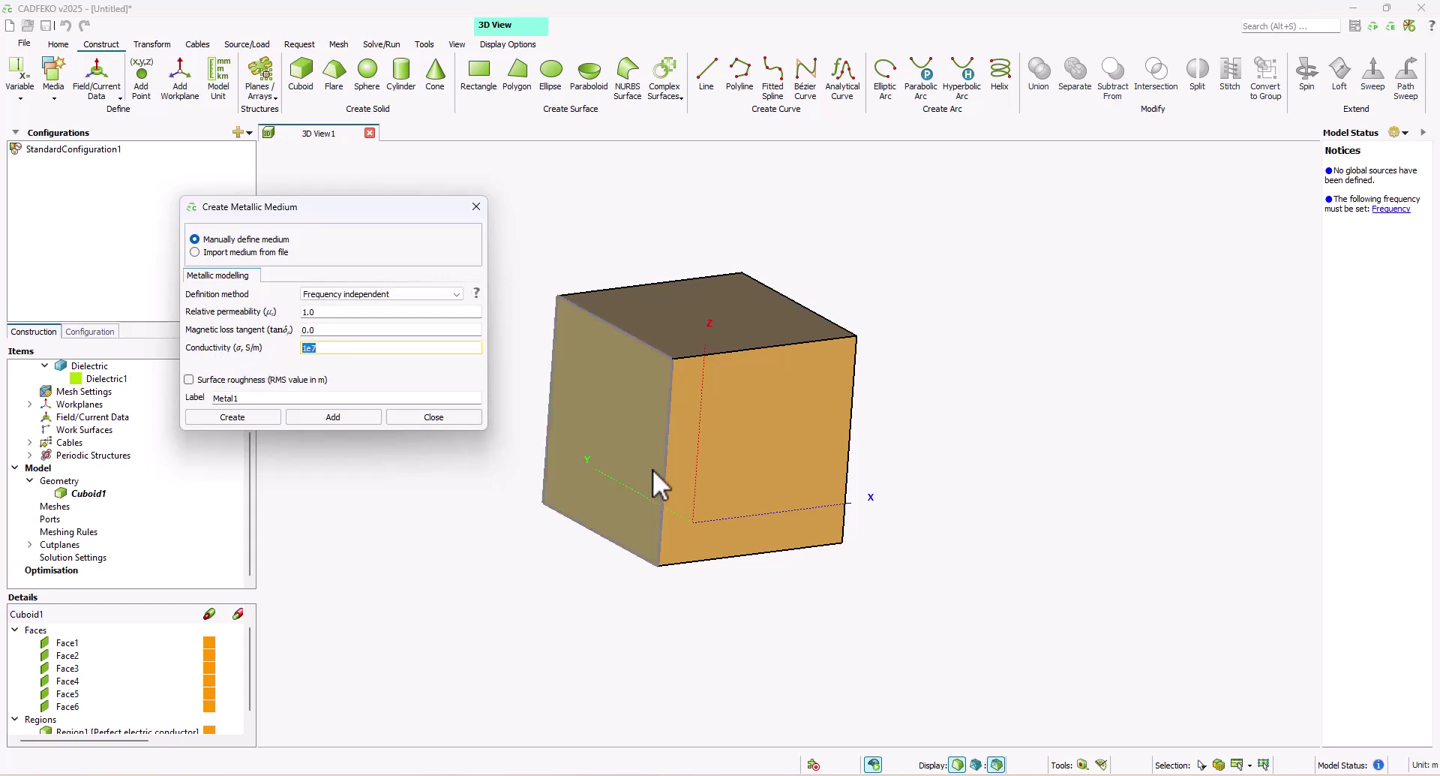
{"action": "type", "text": "61730000"}
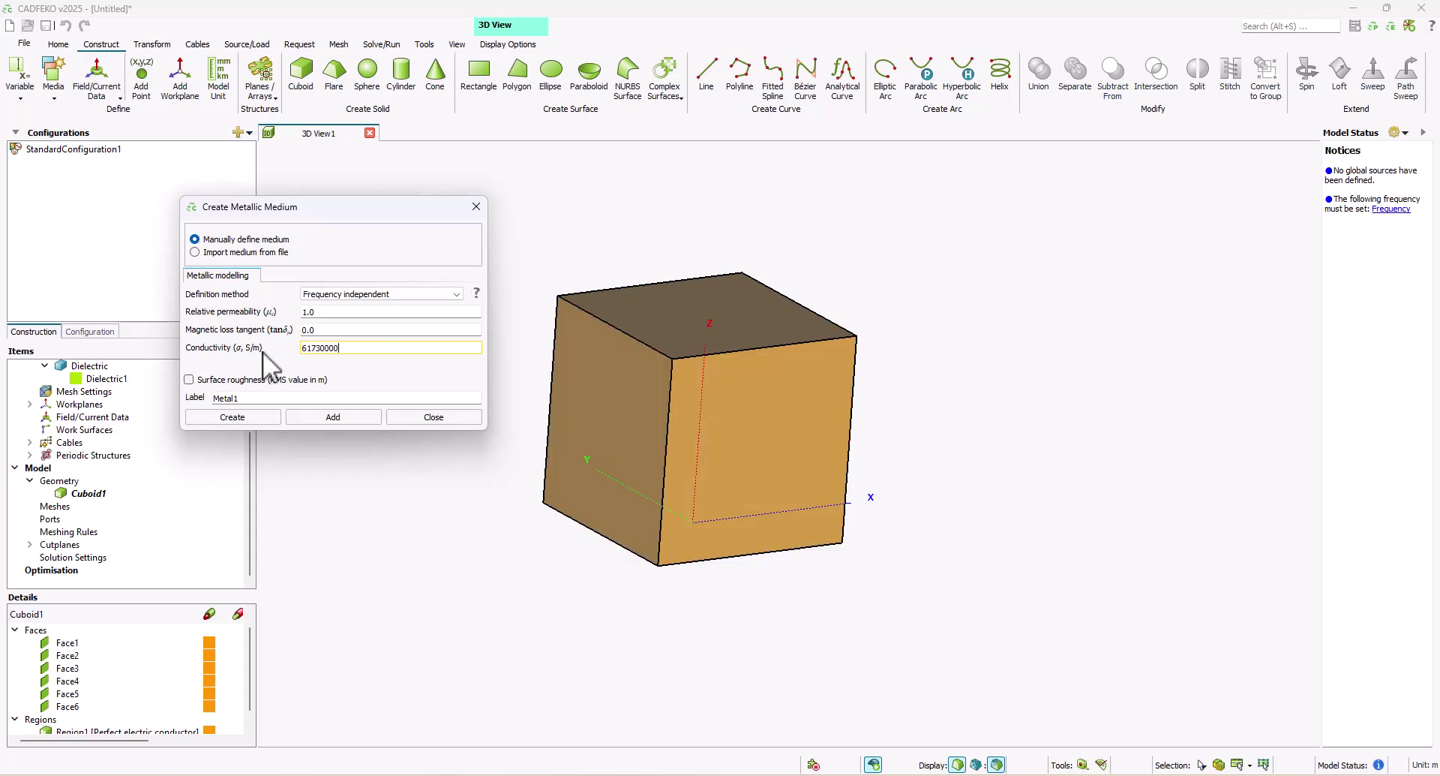
{"action": "key", "text": "Tab"}
{"action": "key", "text": "Tab"}
{"action": "type", "text": "Silver"}
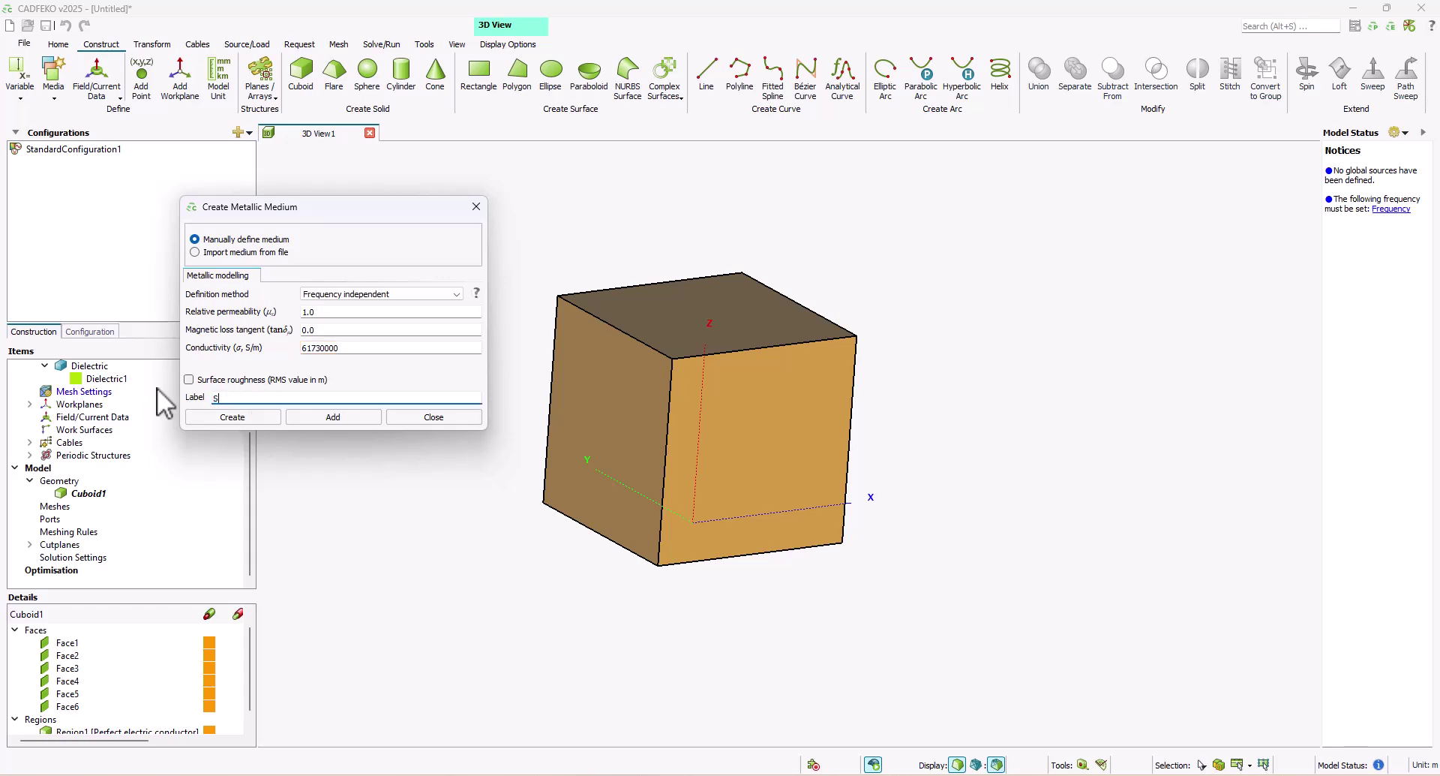
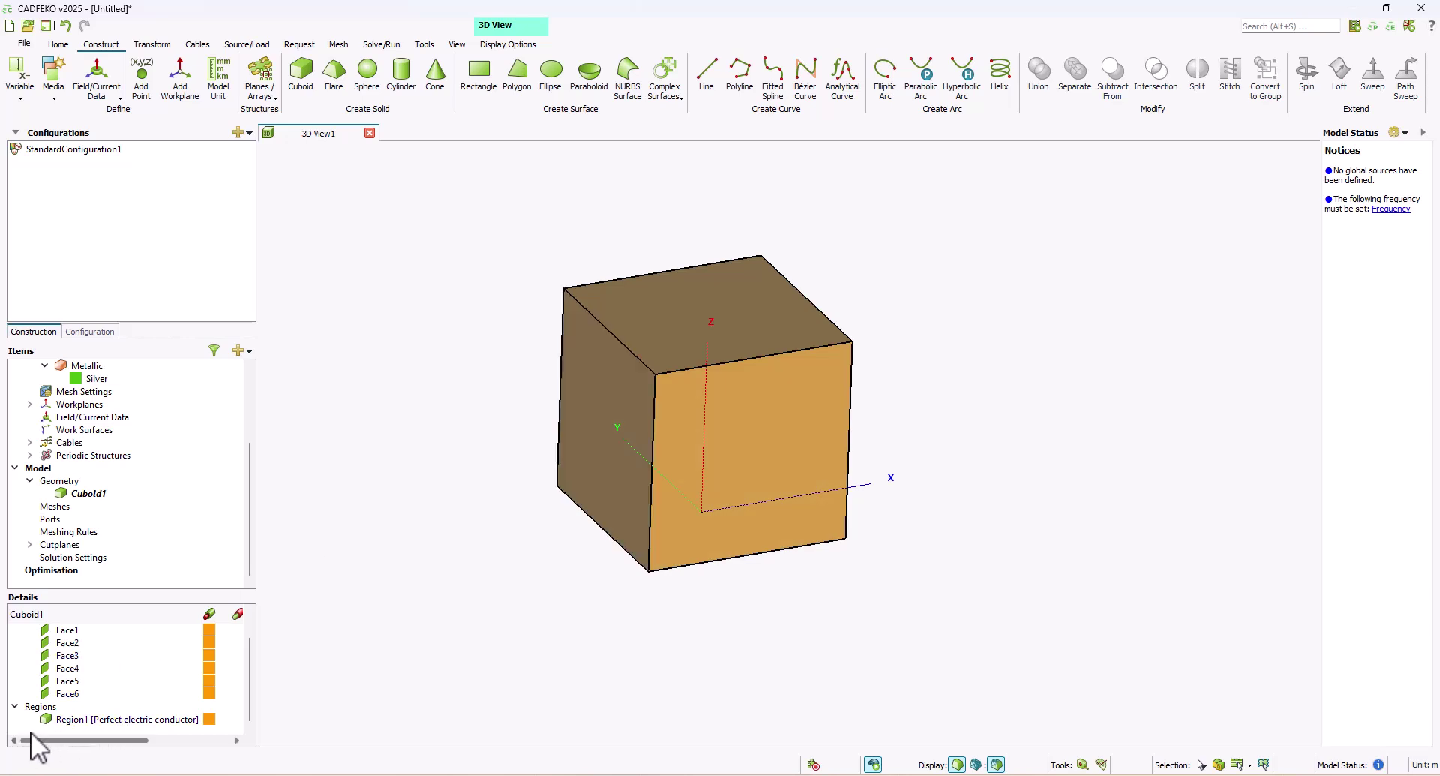
Set the medium of the cuboid's region to Free space
{"action": "double_click", "coordinate": [137, 719]}
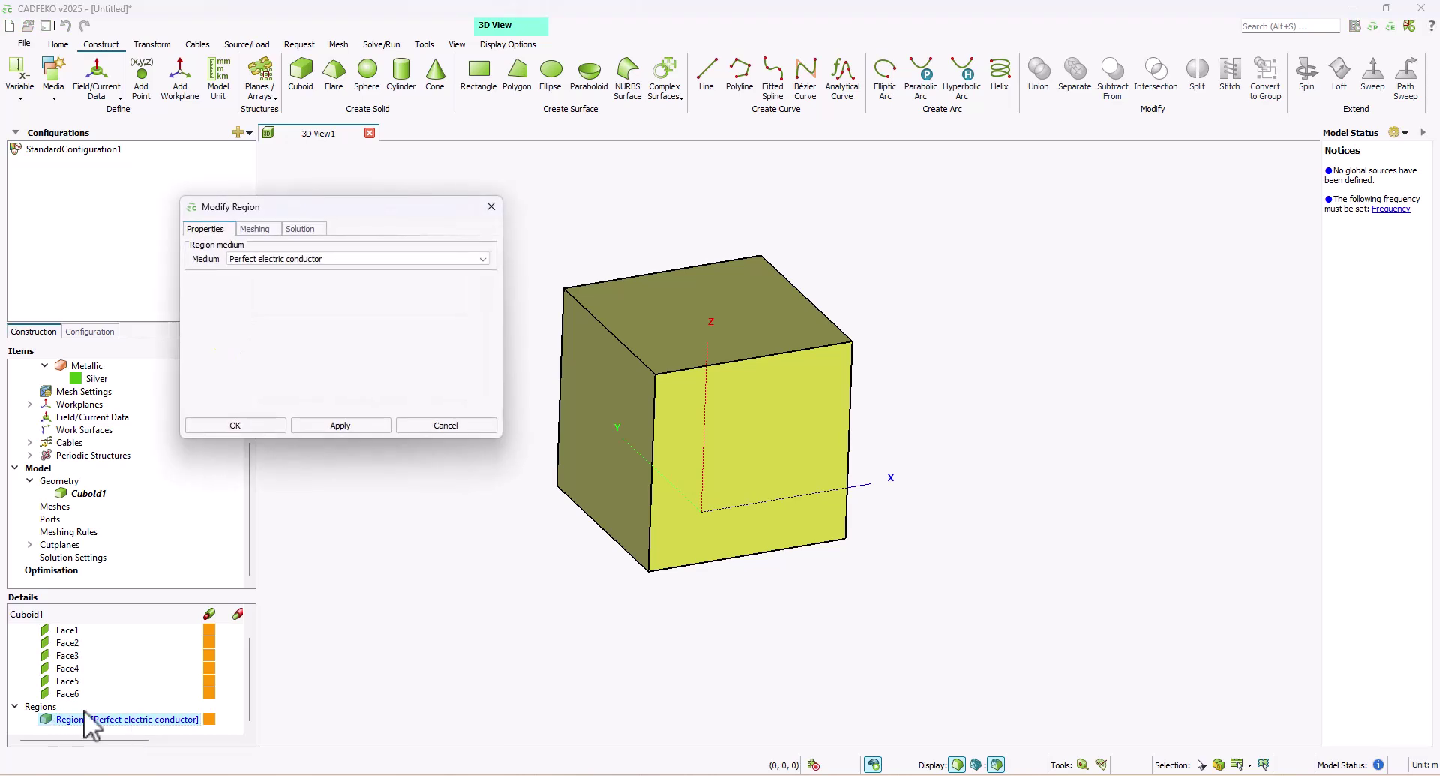
{"action": "left_click", "coordinate": [309, 259]}
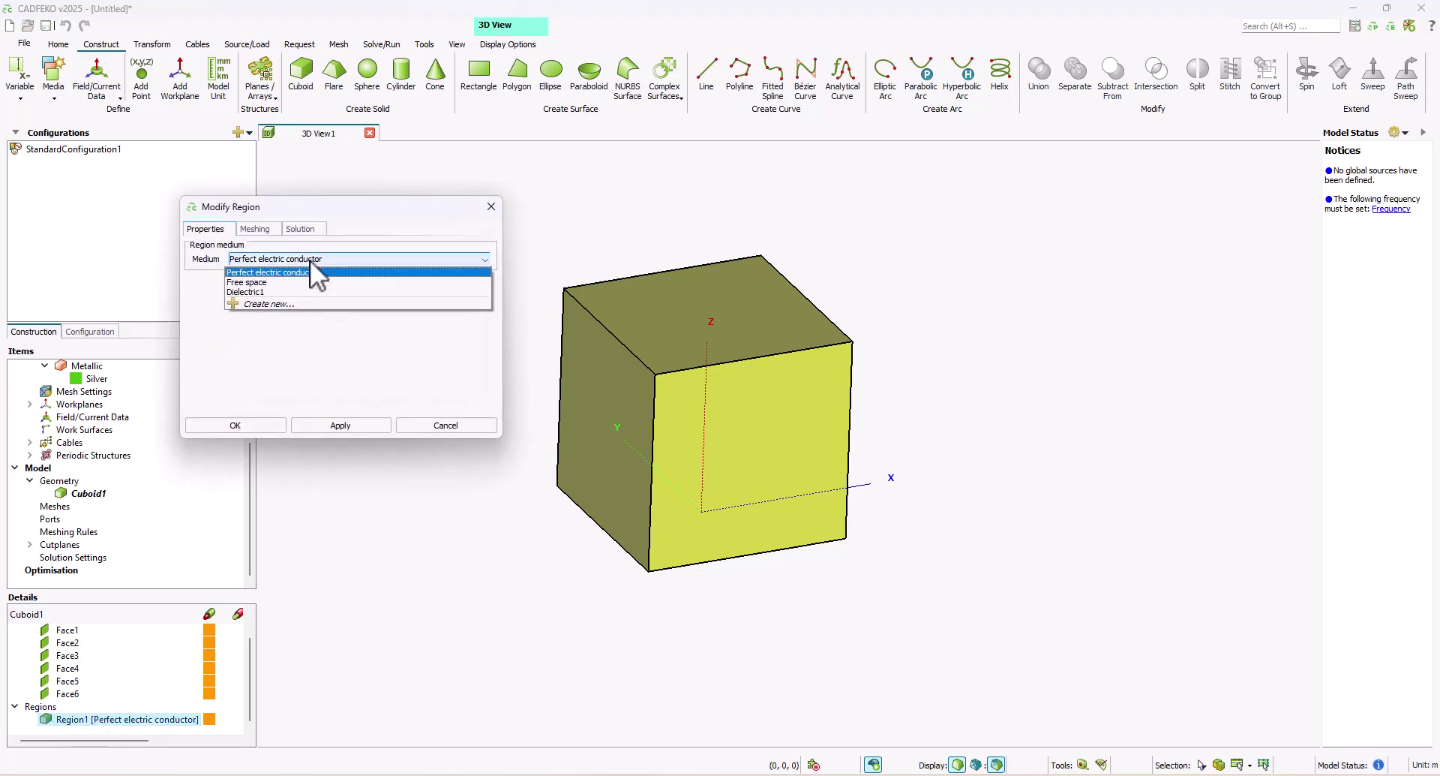
{"action": "left_click", "coordinate": [264, 281]}
{"action": "left_click", "coordinate": [258, 424]}
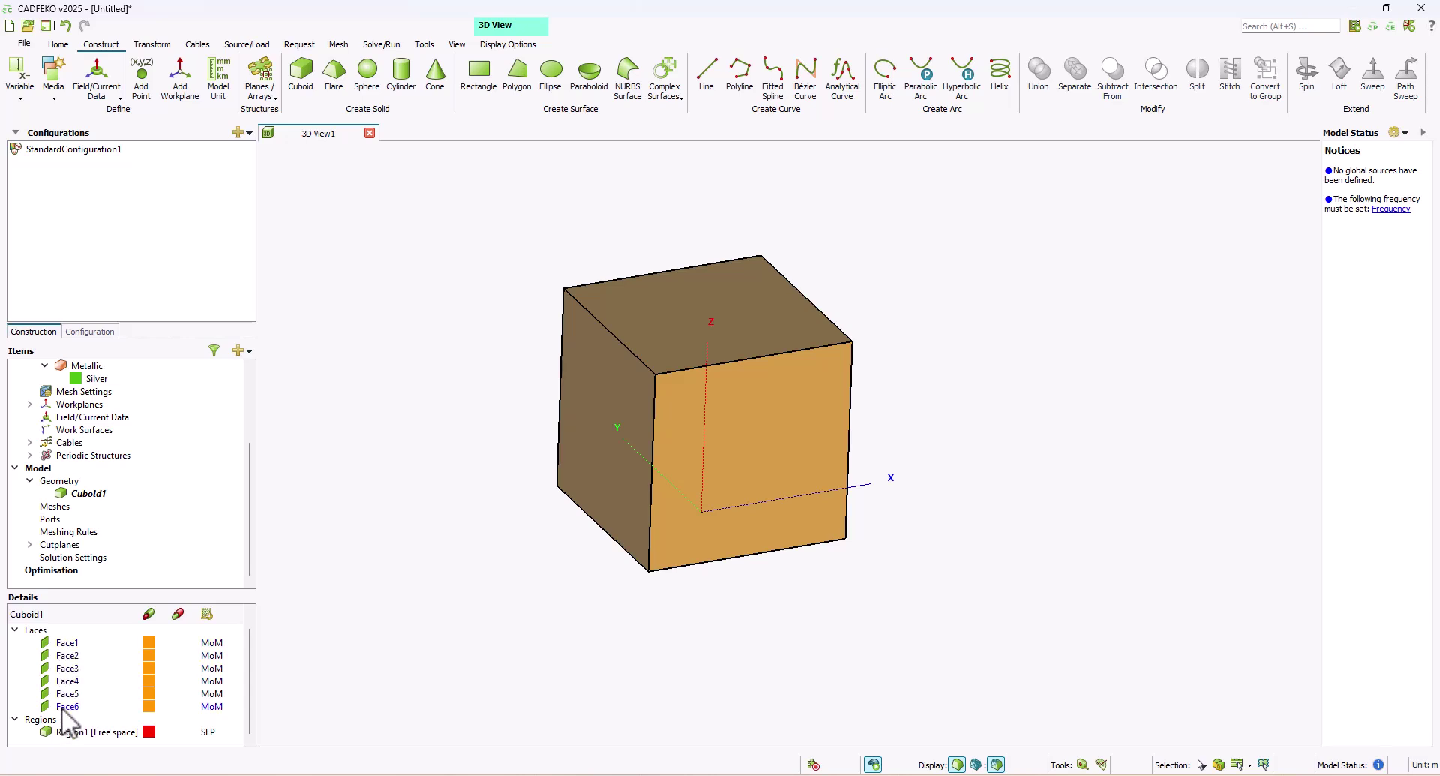
Set the medium of the cuboid's Face1 to Silver with a thickness of 1
{"action": "right_click", "coordinate": [71, 646]}
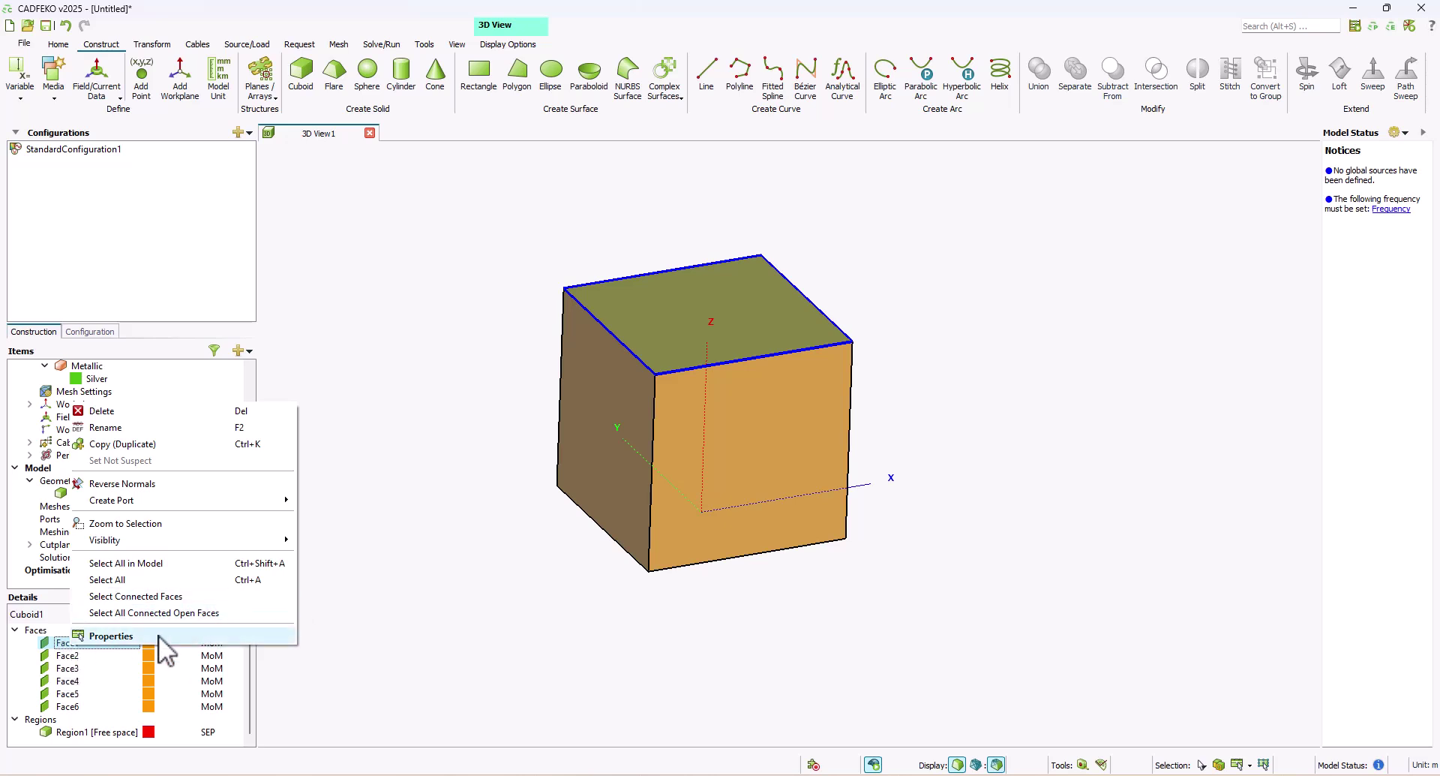
{"action": "left_click", "coordinate": [126, 640]}
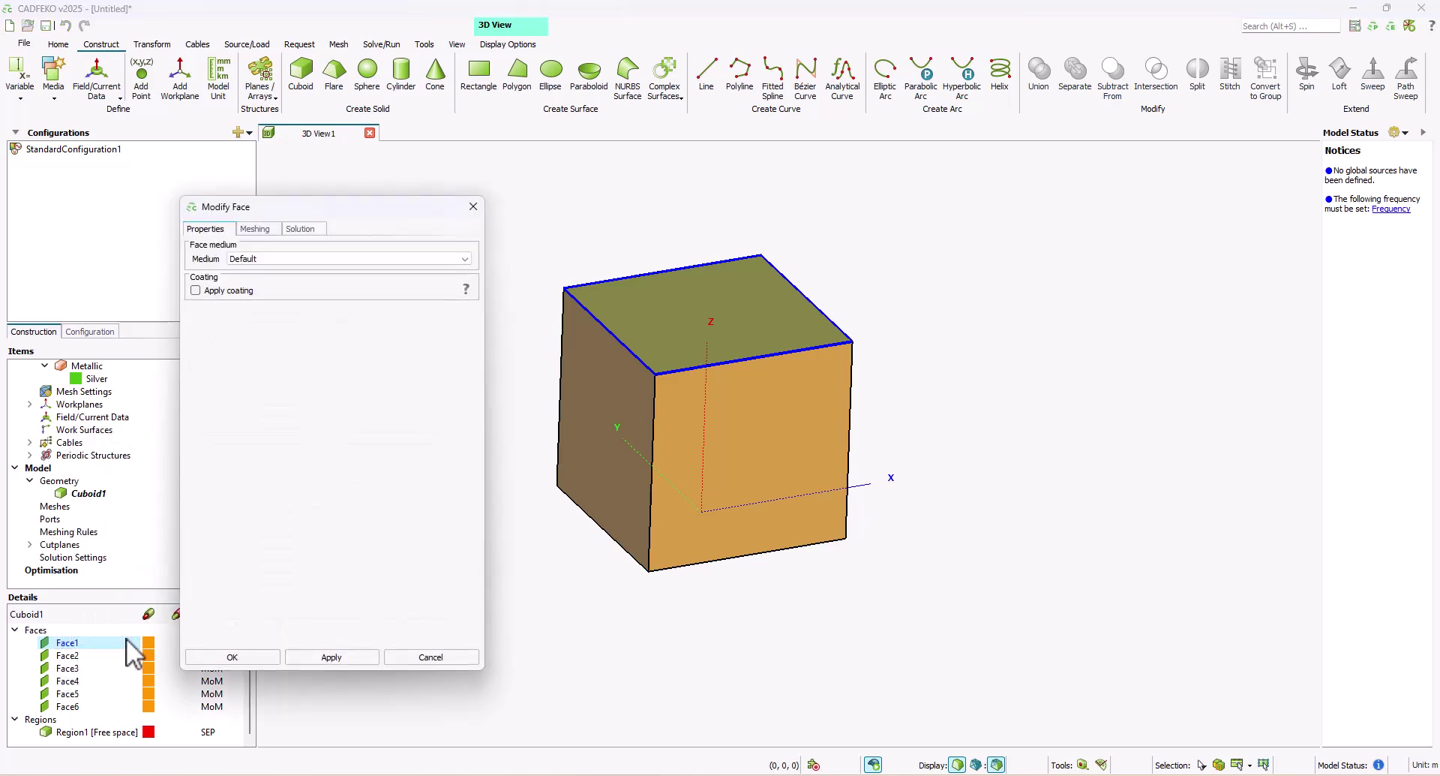
{"action": "left_click", "coordinate": [304, 255]}
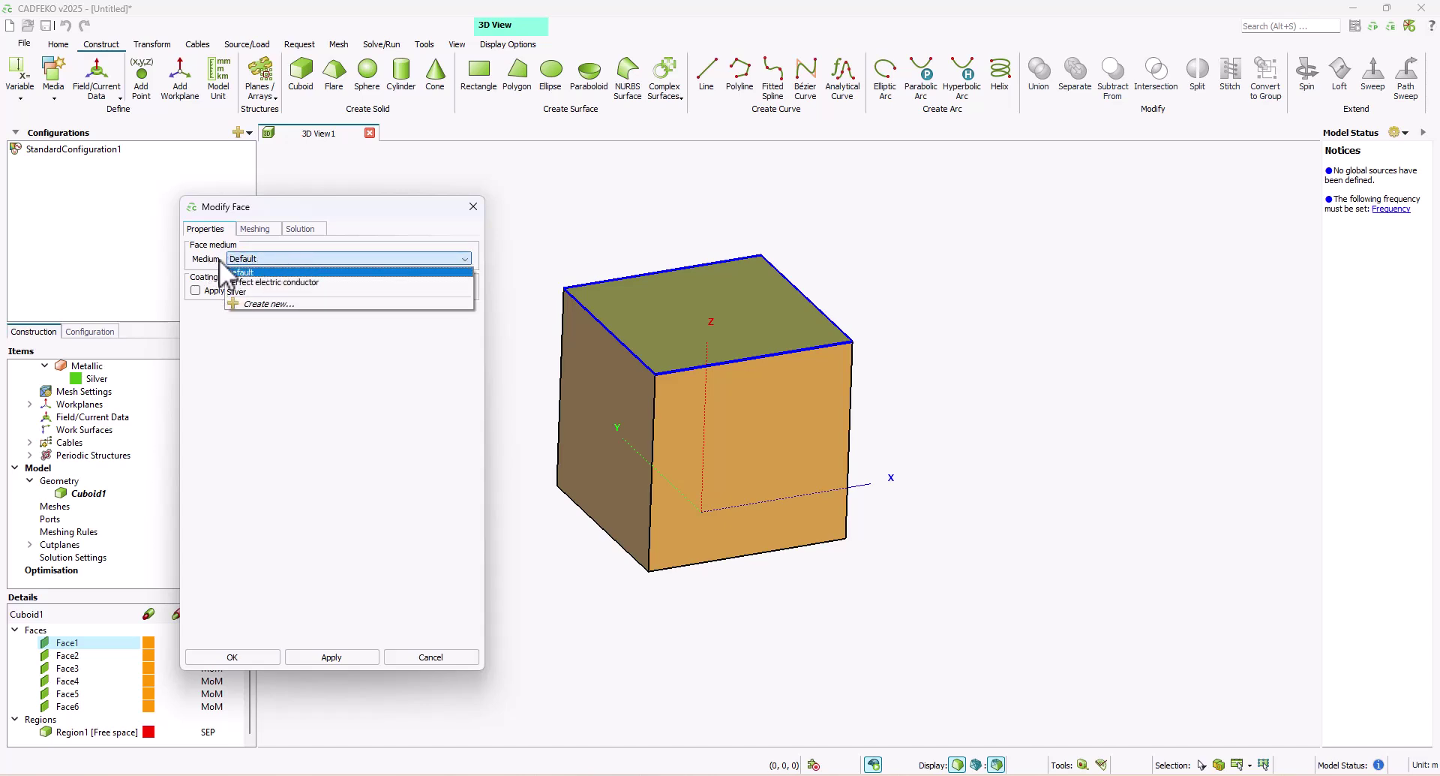
{"action": "left_click", "coordinate": [258, 290]}
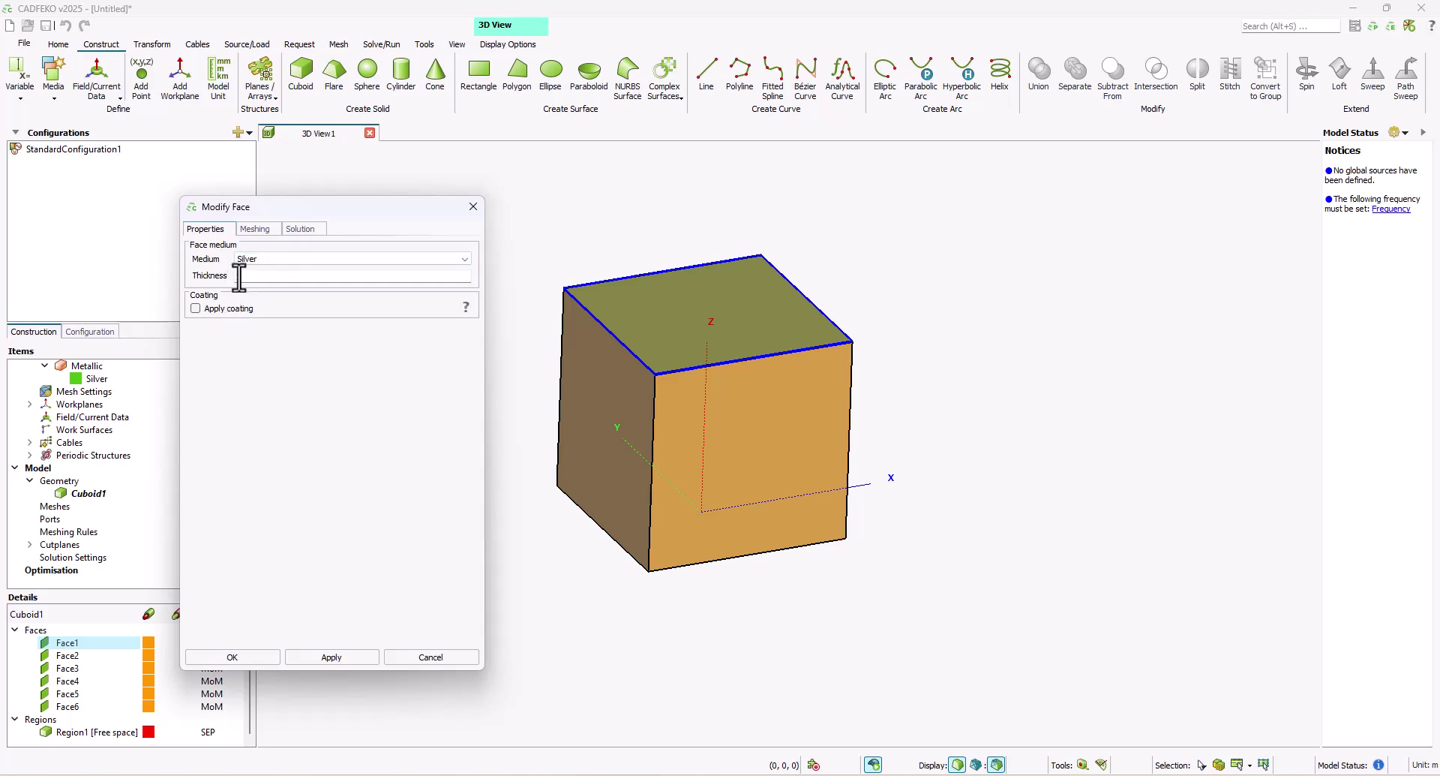
{"action": "left_click", "coordinate": [242, 276]}
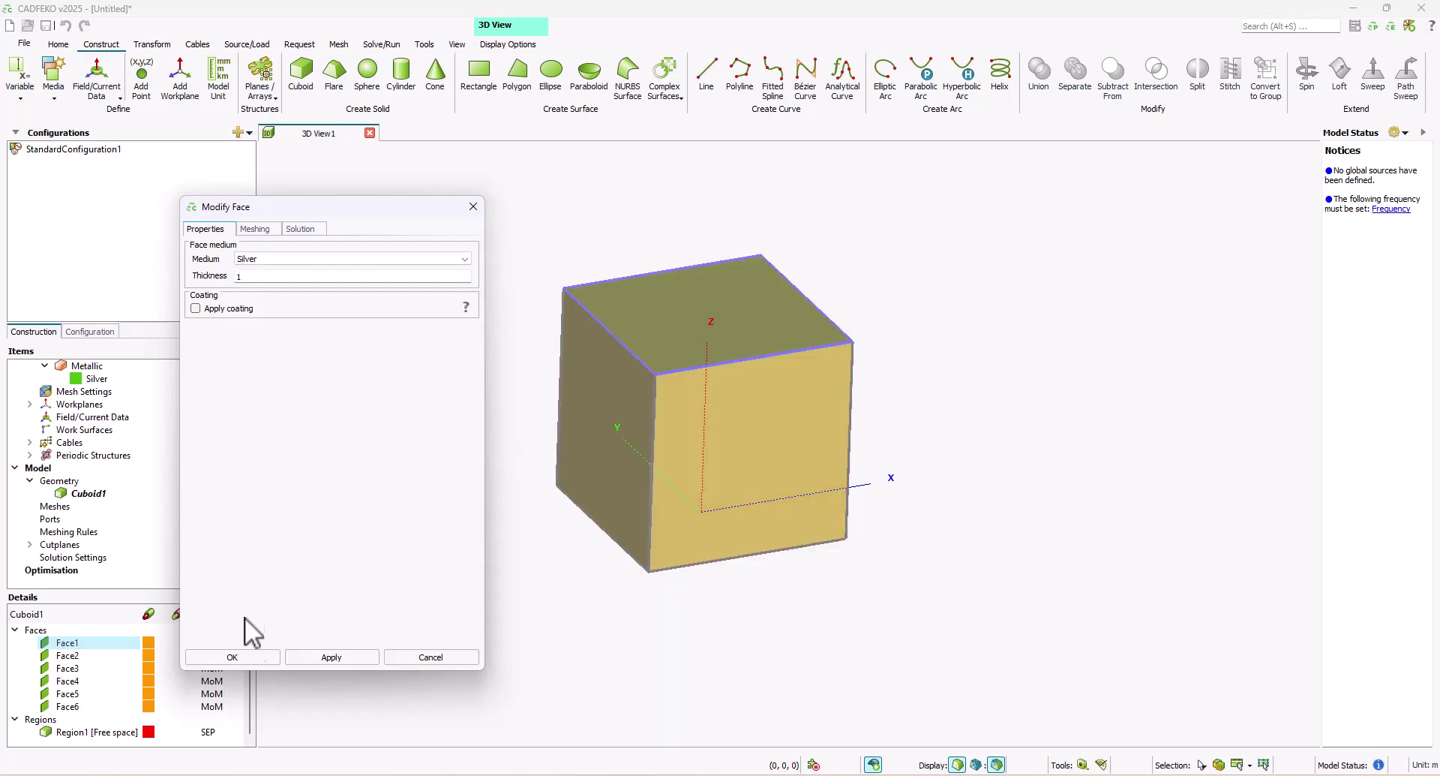
{"action": "left_click", "coordinate": [255, 658]}
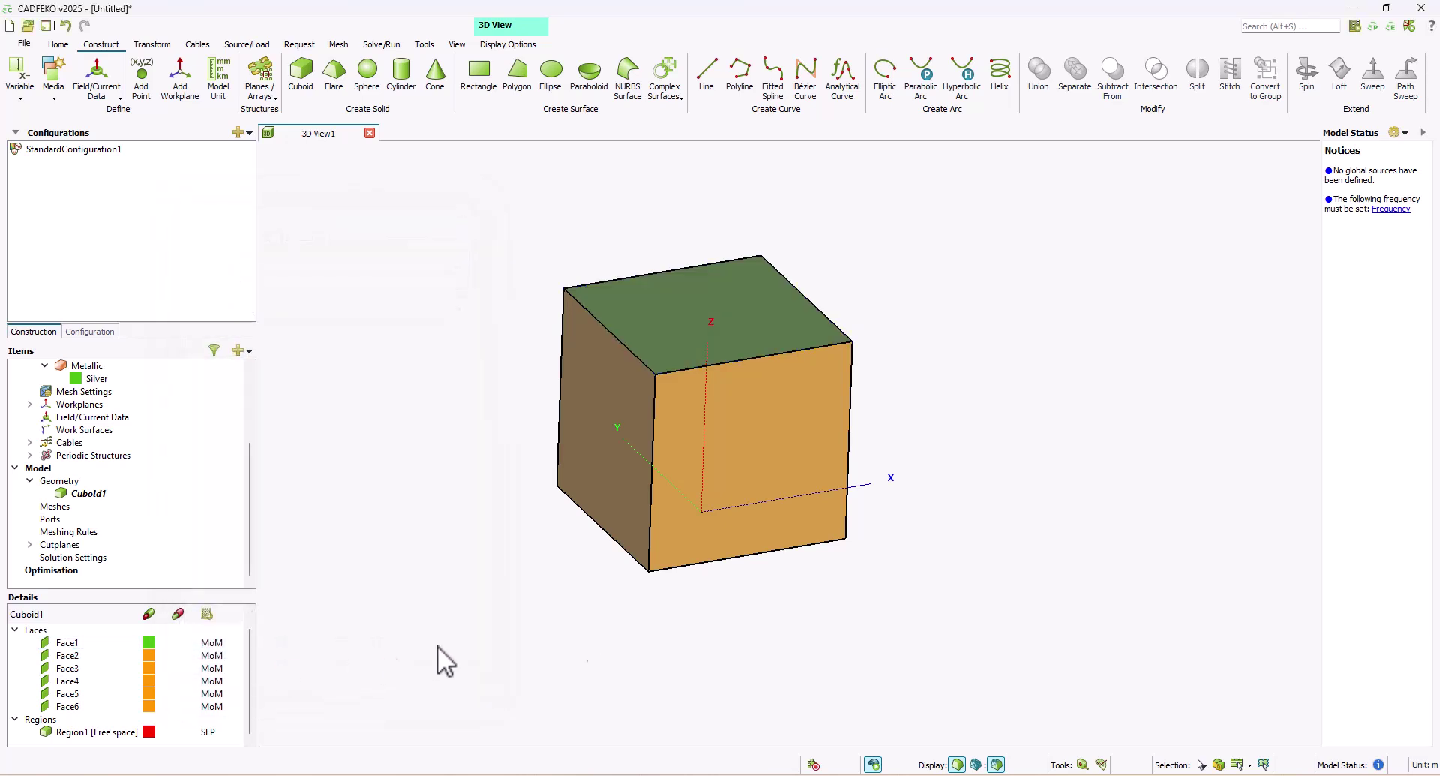
{"action": "left_click_drag", "start_coordinate": [474, 443], "coordinate": [373, 538]}
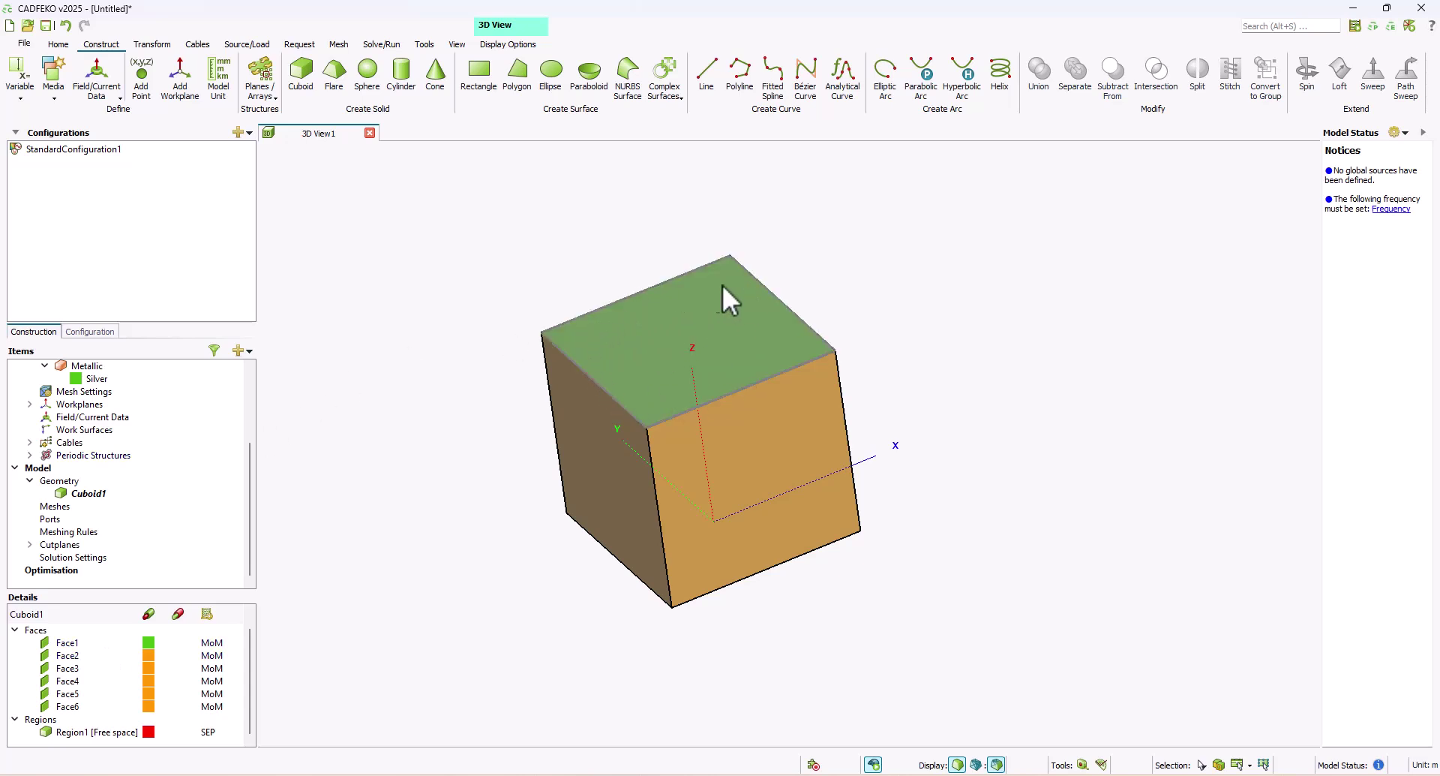
{"action": "left_click_drag", "start_coordinate": [585, 377], "coordinate": [550, 408]}
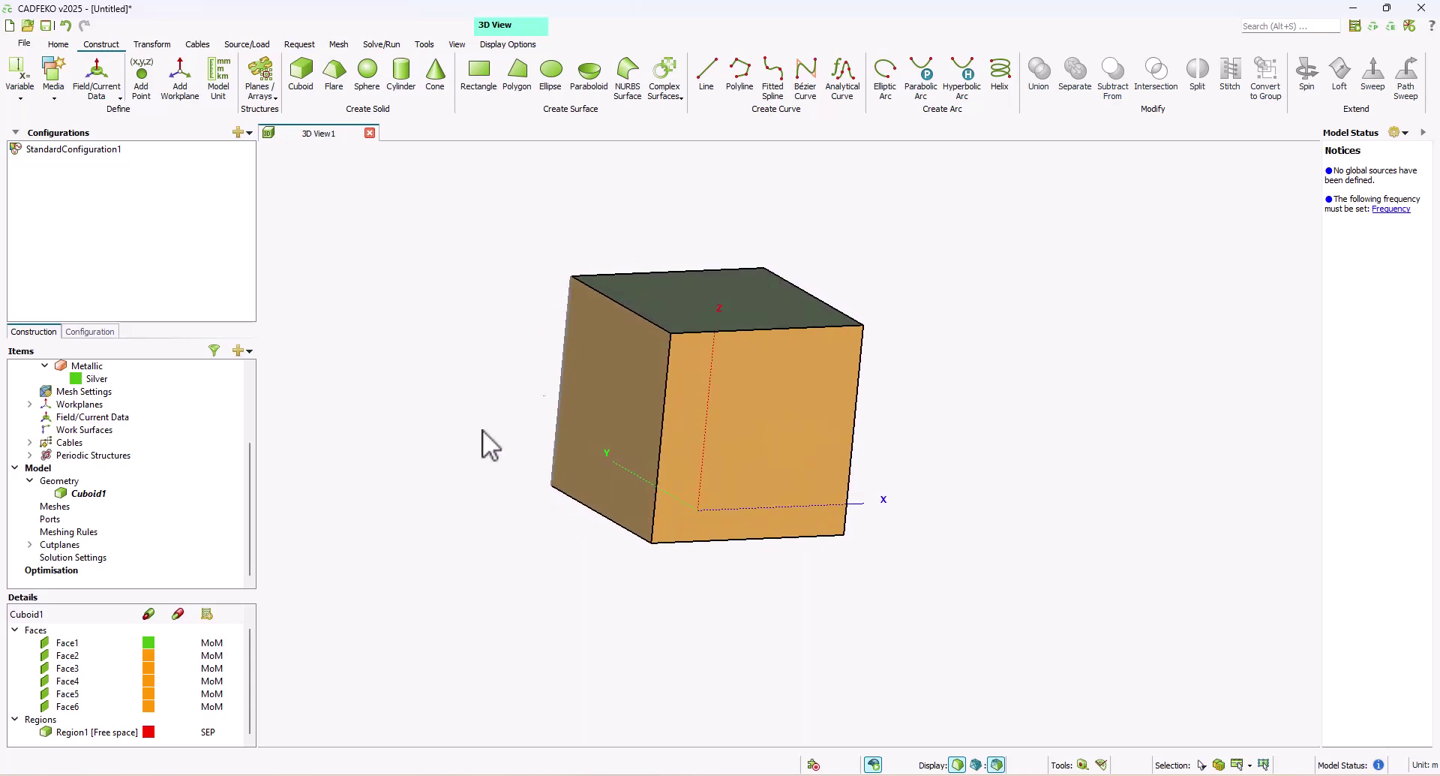
Assign the Silver medium to Face2 through Face6 of the cuboid in one edit
{"action": "left_click", "coordinate": [74, 656]}
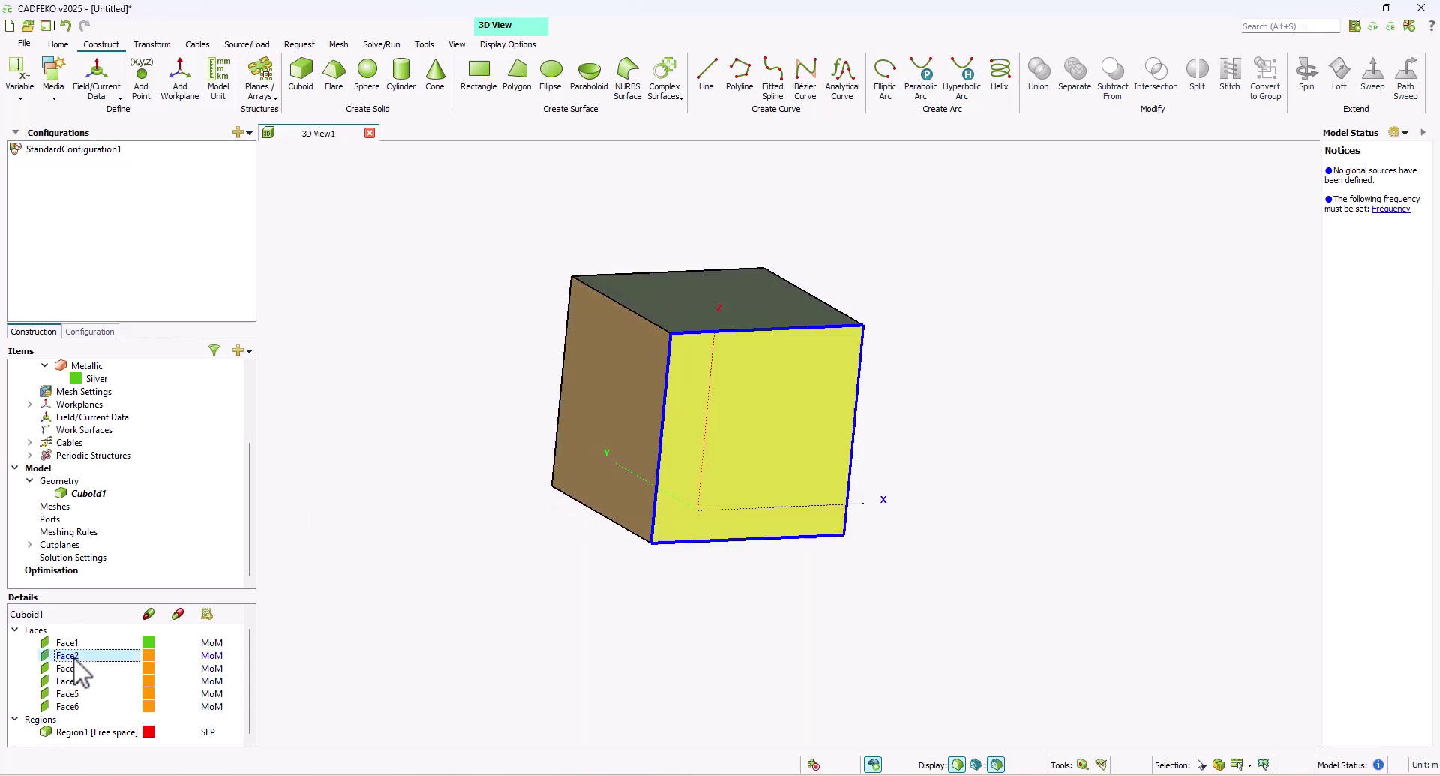
{"action": "left_click", "coordinate": [77, 706], "text": "shift"}
{"action": "right_click", "coordinate": [78, 708]}
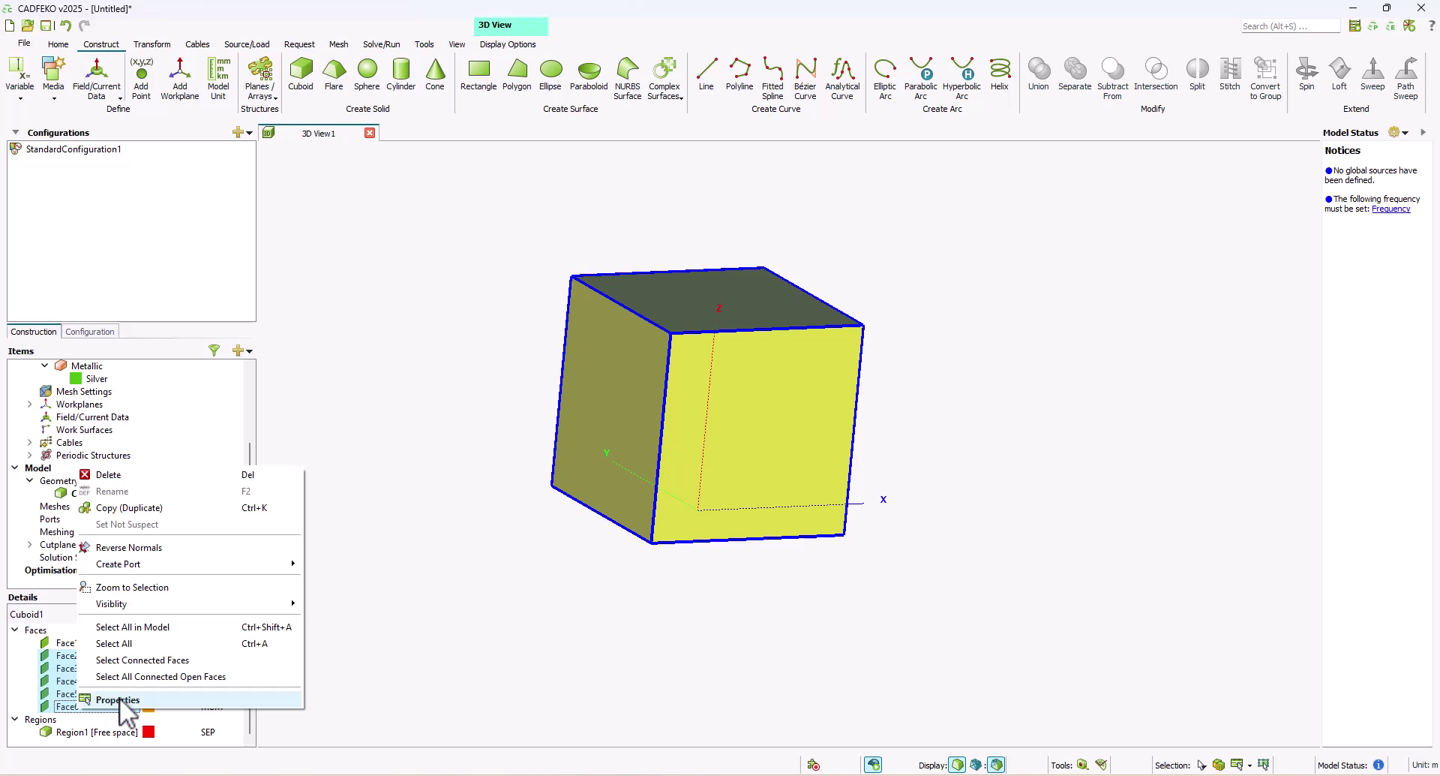
{"action": "left_click", "coordinate": [119, 700]}
{"action": "left_click", "coordinate": [306, 259]}
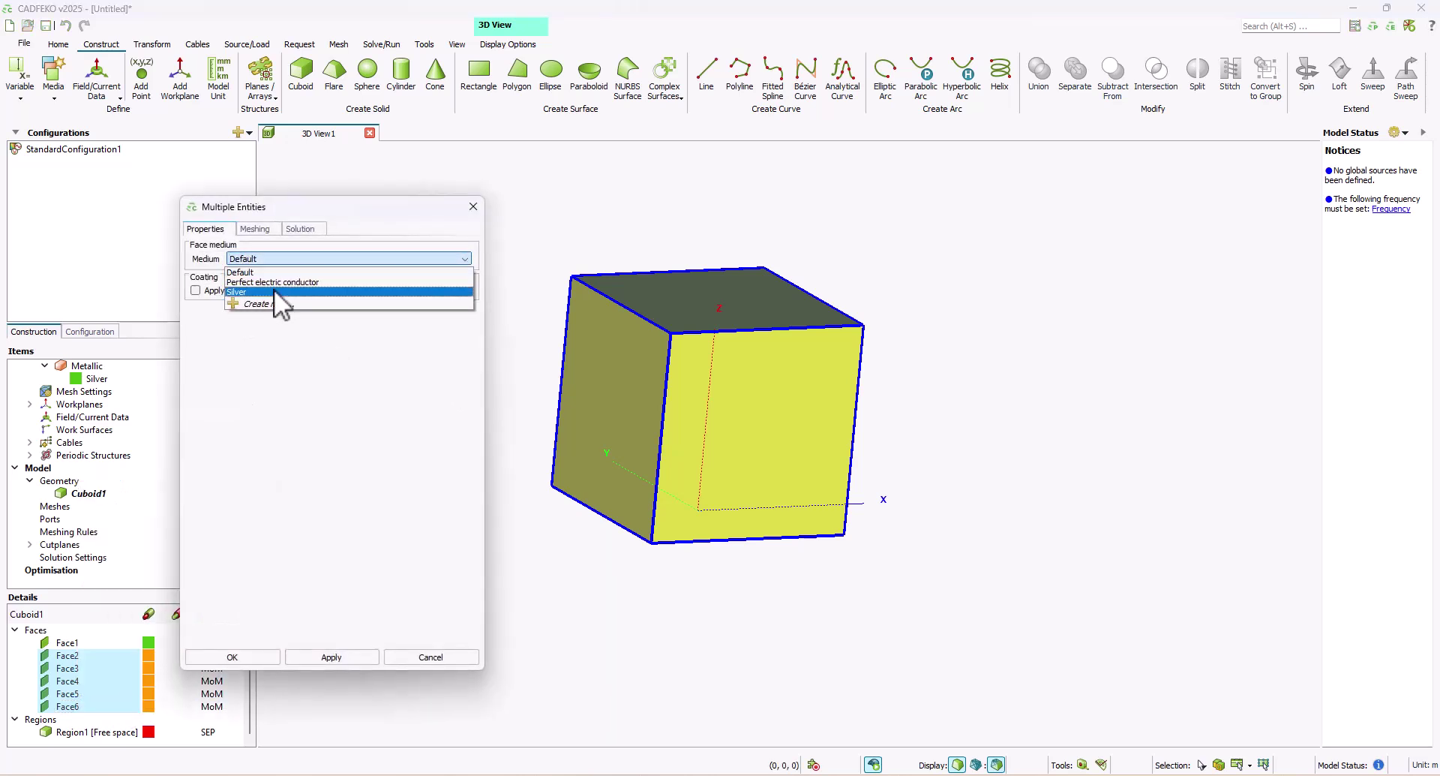
{"action": "left_click", "coordinate": [273, 290]}
{"action": "left_click", "coordinate": [247, 656]}
{"action": "left_click_drag", "start_coordinate": [461, 578], "coordinate": [793, 282]}
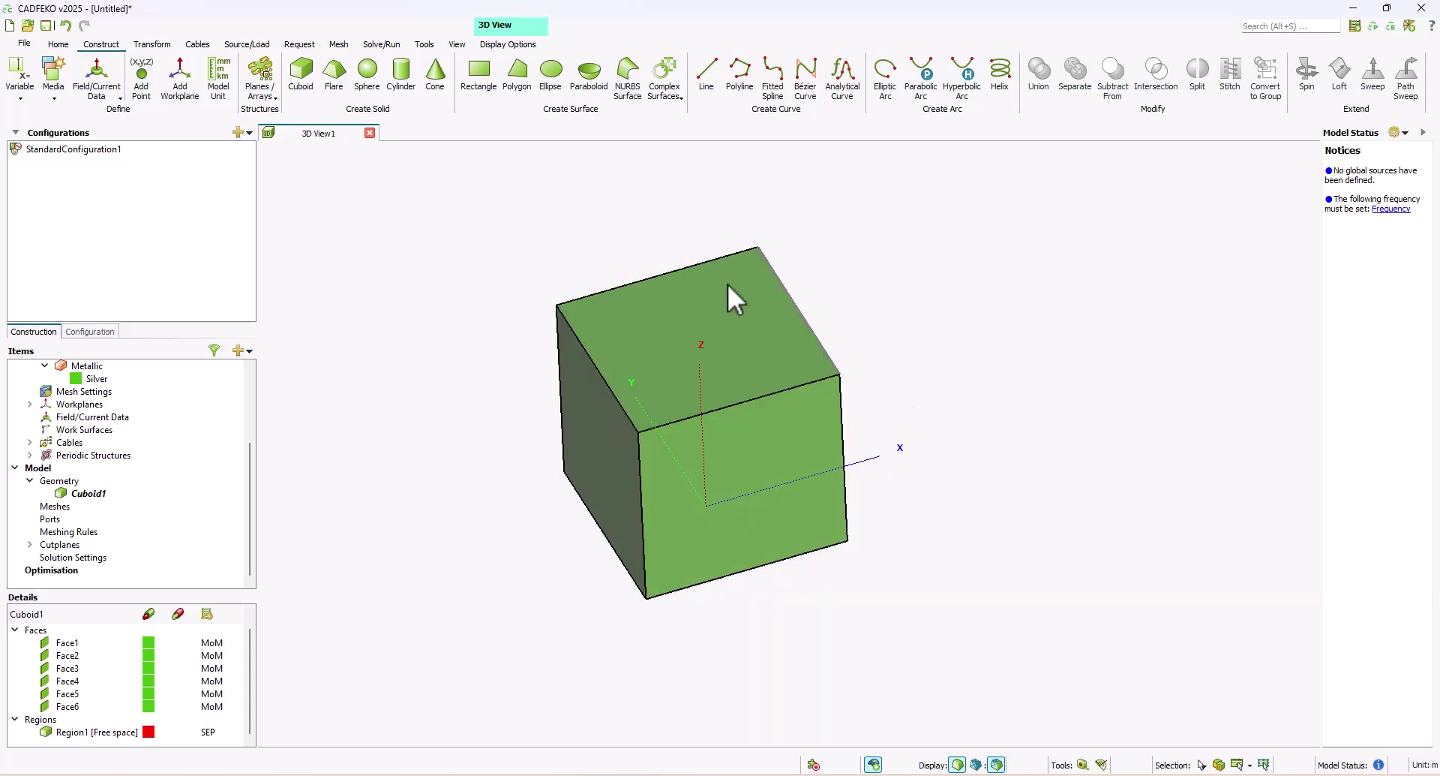
{"action": "mouse_move", "coordinate": [681, 425]}
{"action": "left_mouse_down"}
{"action": "mouse_move", "coordinate": [560, 326]}
{"action": "mouse_move", "coordinate": [456, 195]}
{"action": "left_mouse_up"}
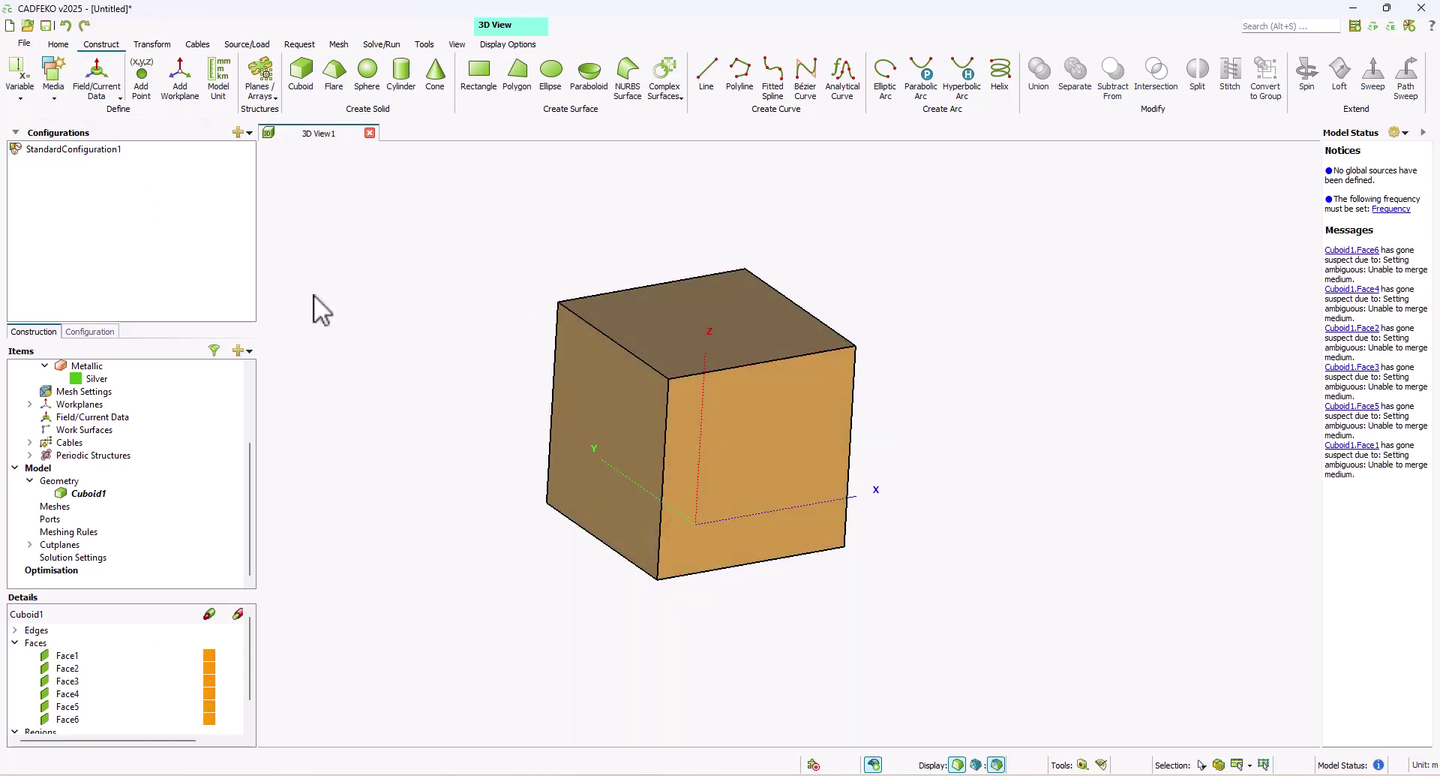
Start a layered dielectric (2D) medium whose first layer is Dielectric1 with a thickness of 0.001
{"action": "left_click", "coordinate": [54, 75]}
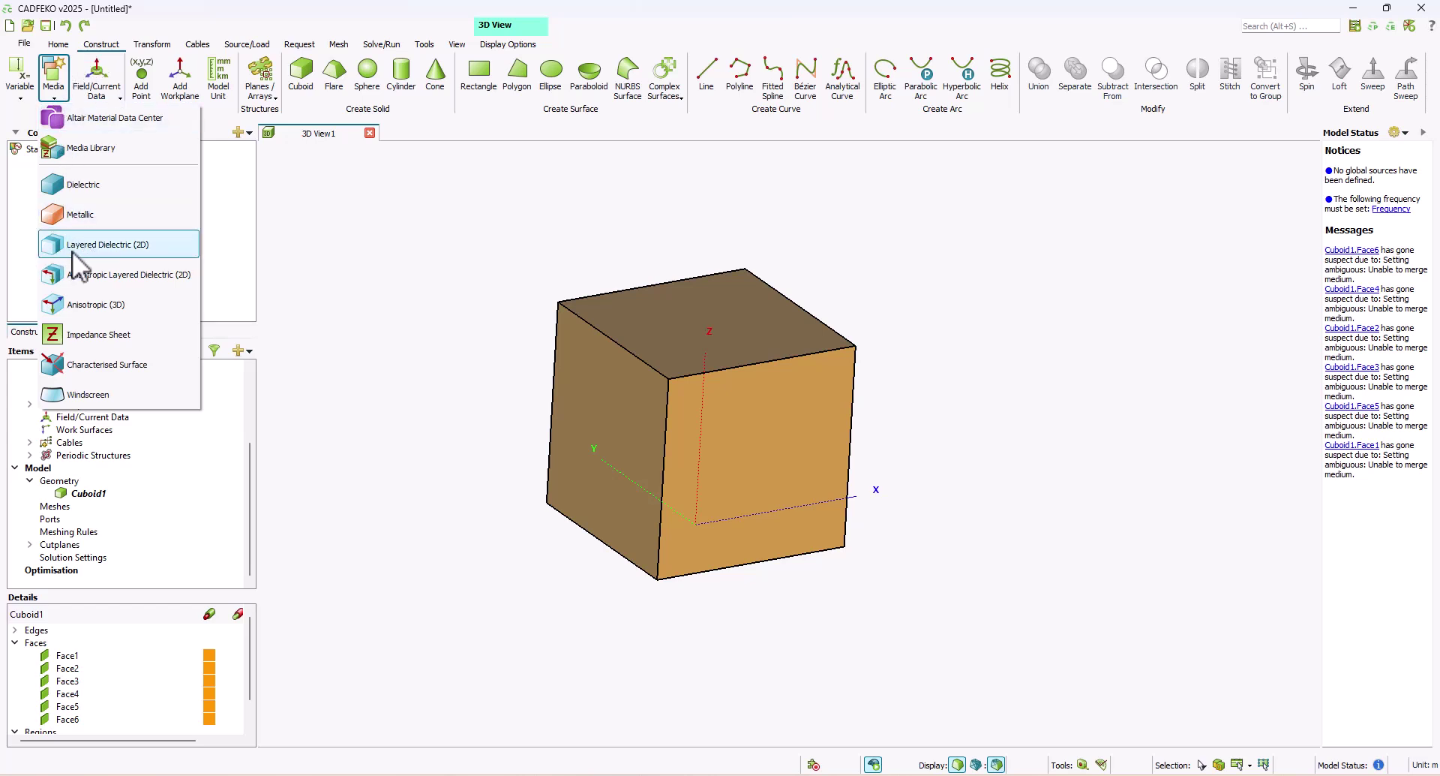
{"action": "left_click", "coordinate": [135, 246]}
{"action": "left_click_drag", "start_coordinate": [353, 217], "coordinate": [459, 231]}
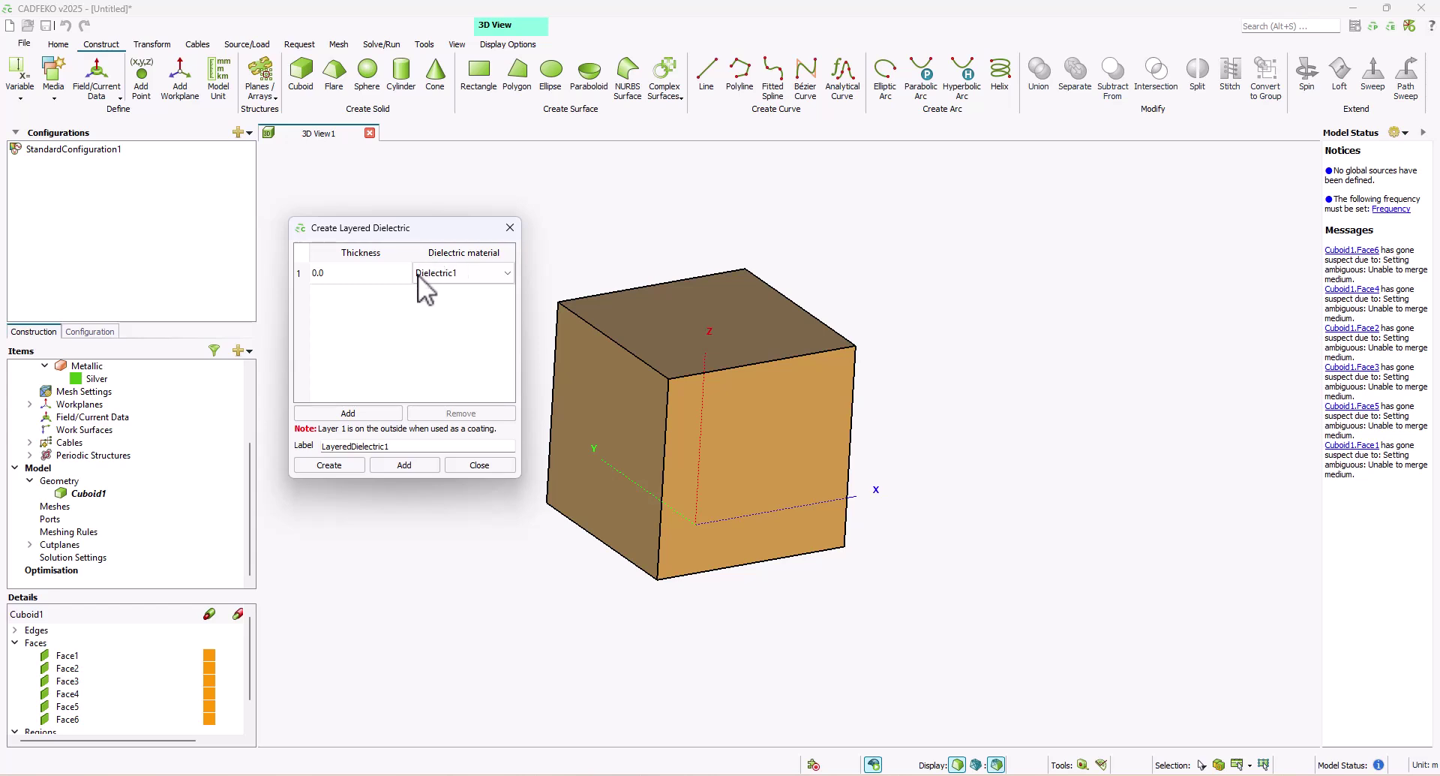
{"action": "left_click", "coordinate": [331, 273]}
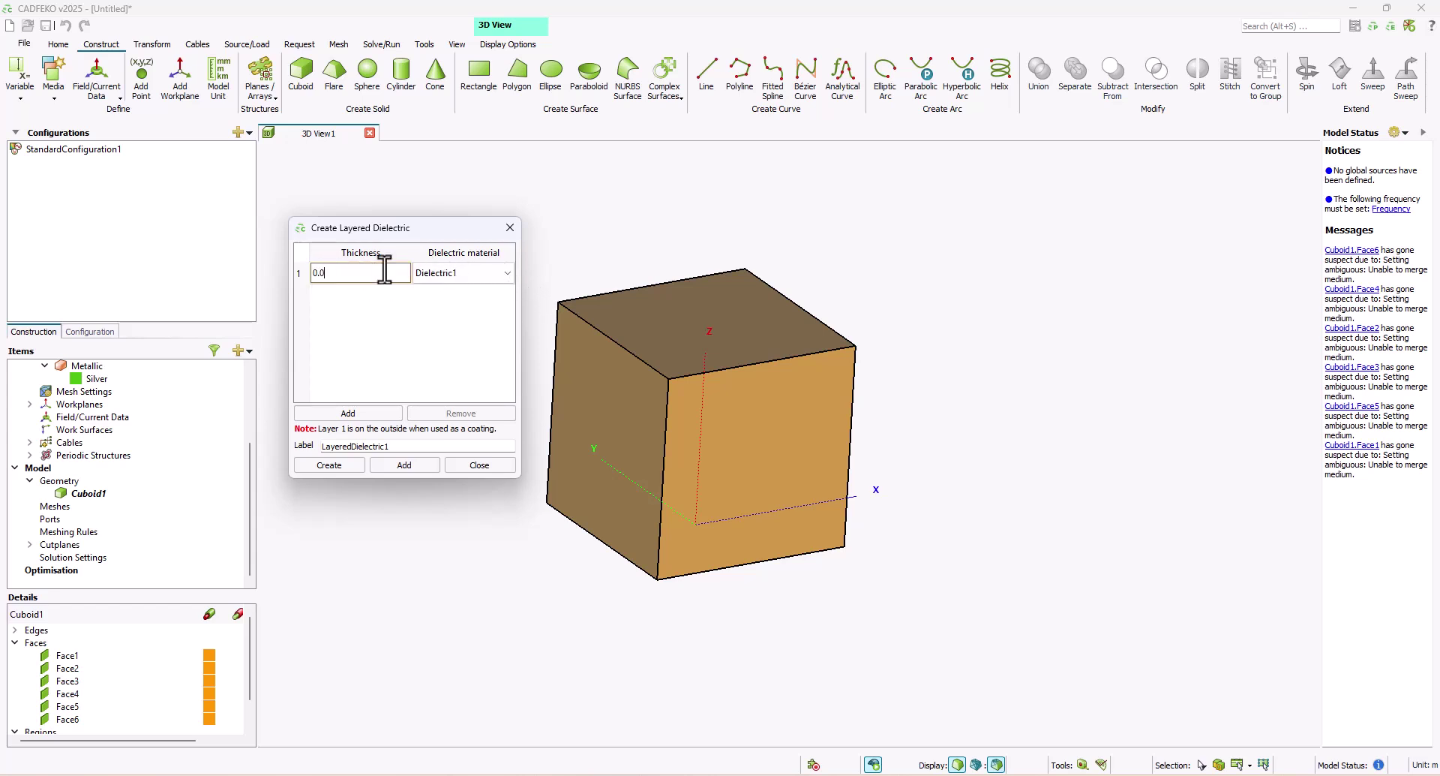
{"action": "type", "text": "01"}
Add a second layer to the layered dielectric and create a new frequency-independent dielectric with default properties as its material
{"action": "left_click", "coordinate": [348, 413]}
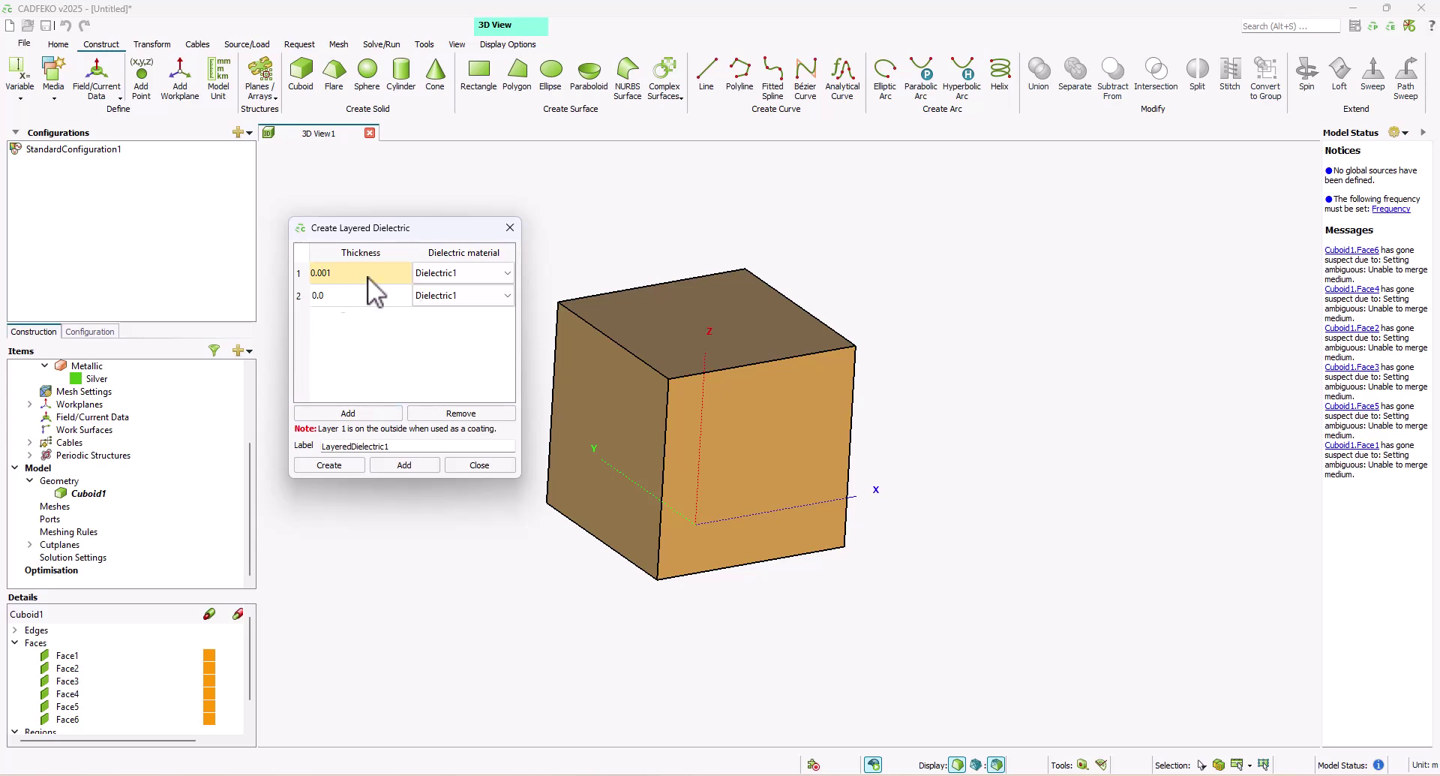
{"action": "left_click", "coordinate": [458, 296]}
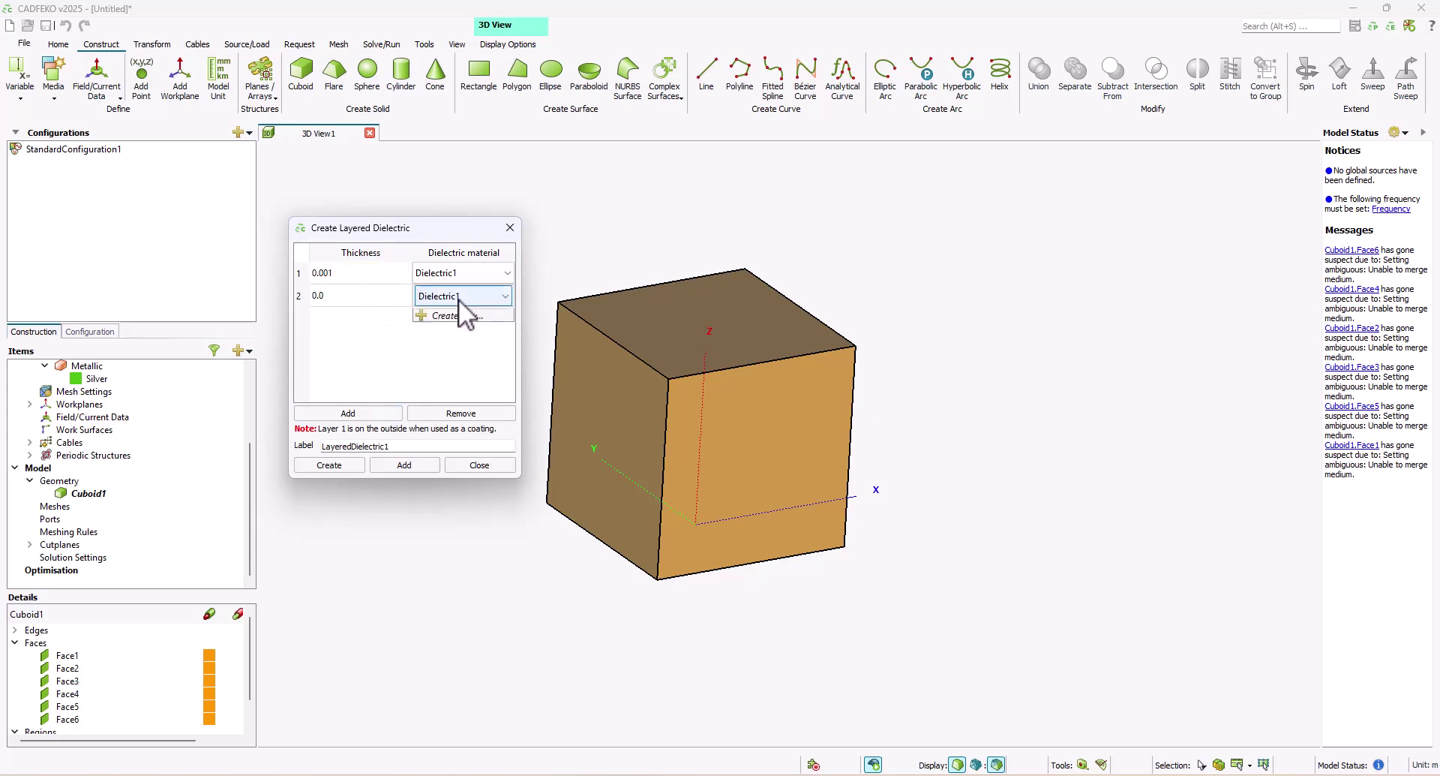
{"action": "left_click", "coordinate": [492, 327]}
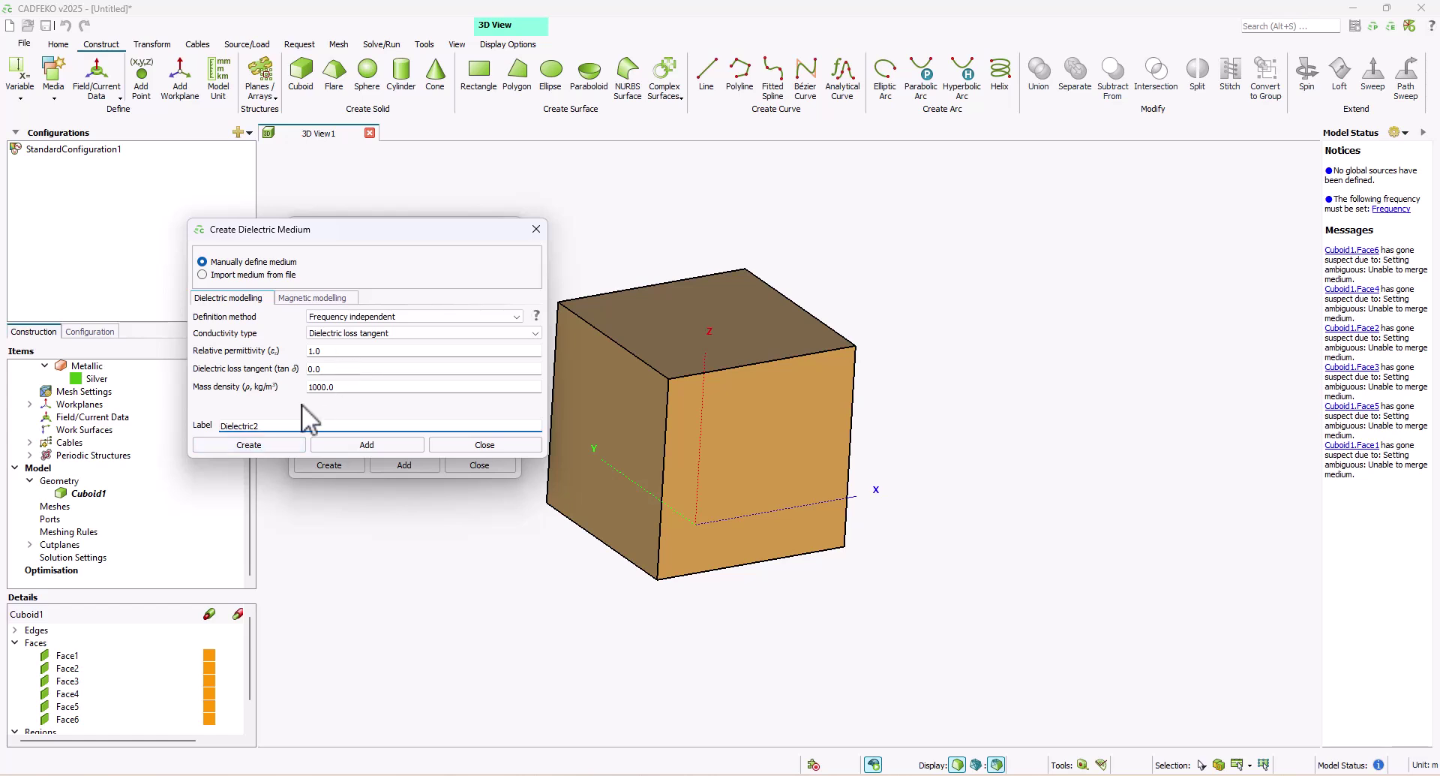
{"action": "left_click", "coordinate": [249, 443]}
Set the second layer's thickness to 0.002 and create the layered dielectric
{"action": "left_click", "coordinate": [350, 297]}
{"action": "double_click", "coordinate": [350, 297]}
{"action": "type", "text": "002"}
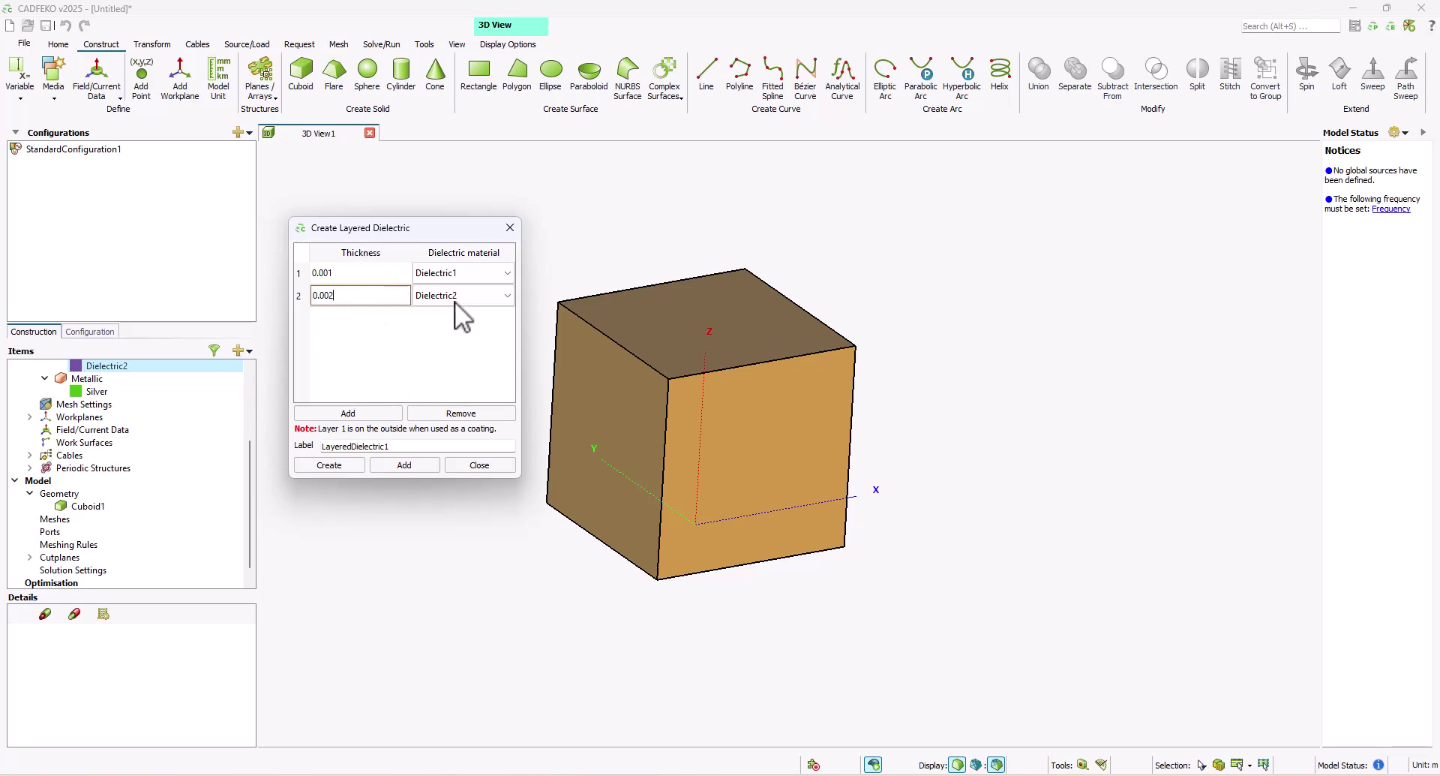
{"action": "left_click", "coordinate": [339, 470]}
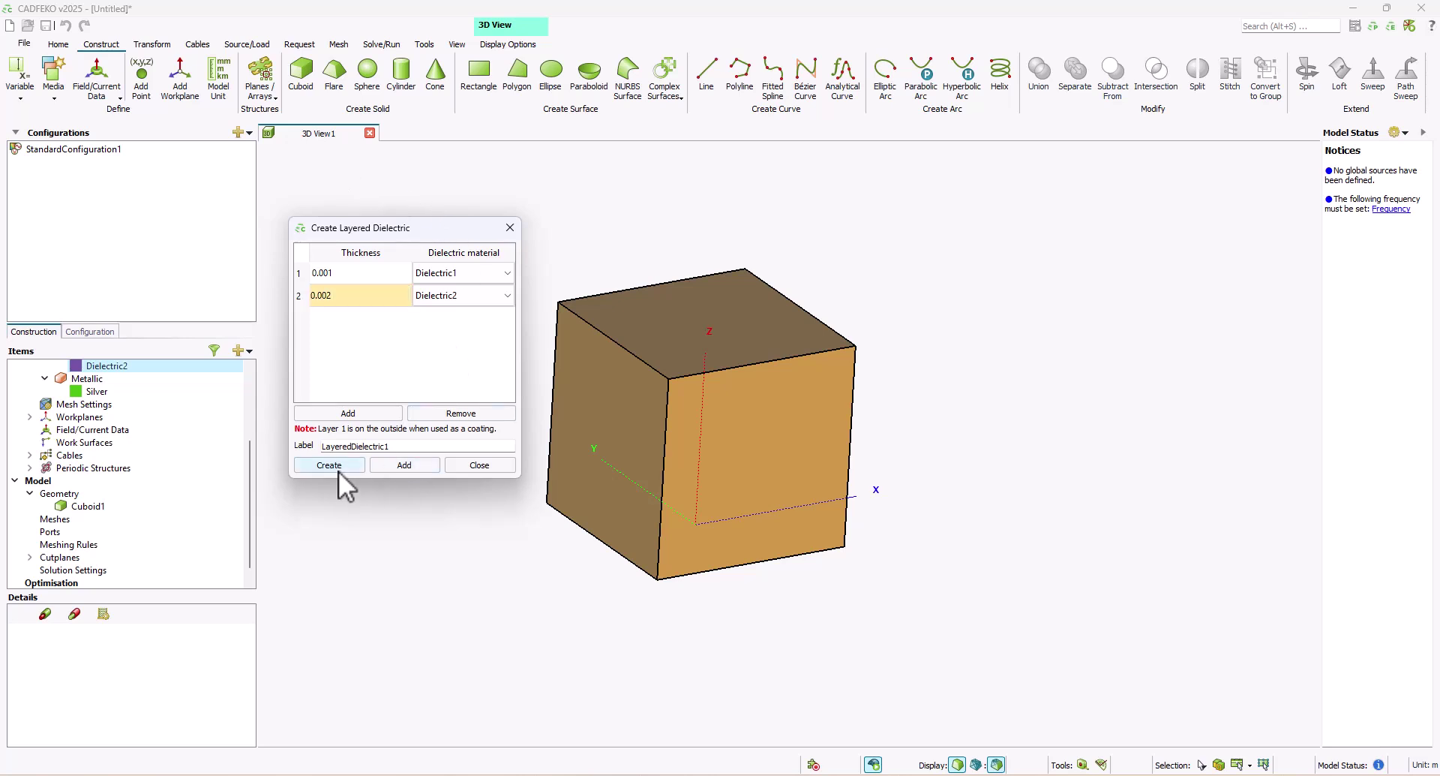
Change the medium of the cuboid's Region1 to Free space
{"action": "scroll", "coordinate": [137, 436], "scroll_direction": "up", "scroll_amount": 1}
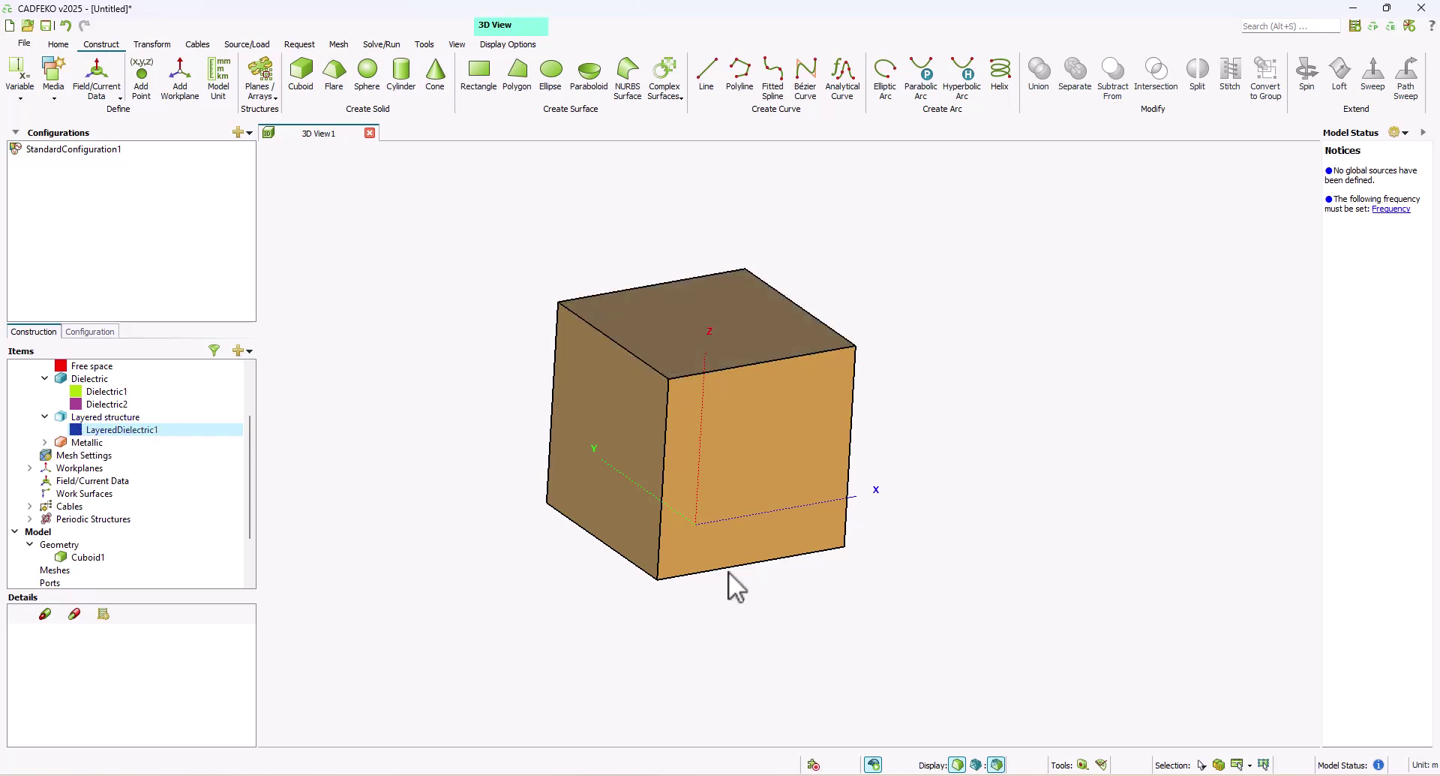
{"action": "left_click", "coordinate": [99, 559]}
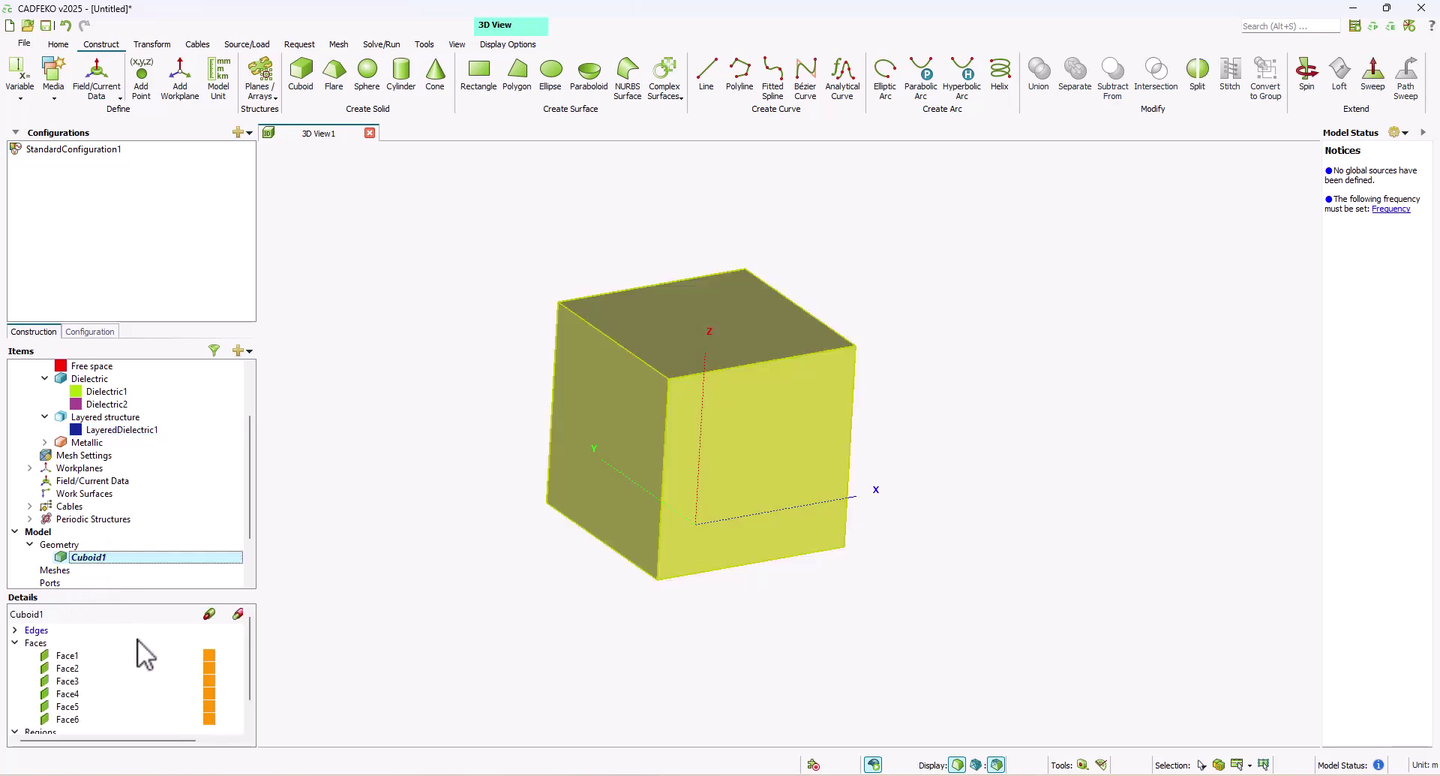
{"action": "scroll", "coordinate": [75, 729], "scroll_direction": "down", "scroll_amount": 1}
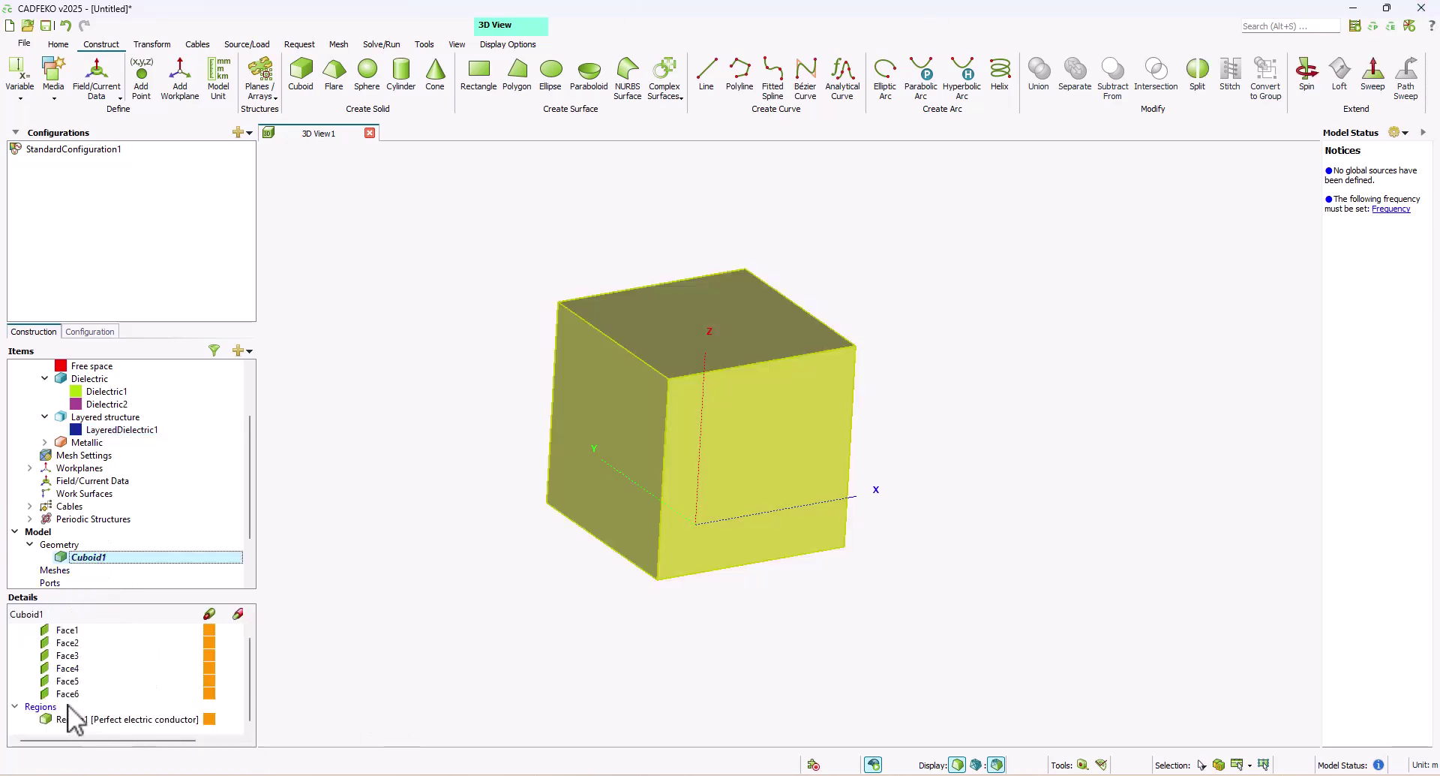
{"action": "double_click", "coordinate": [69, 720]}
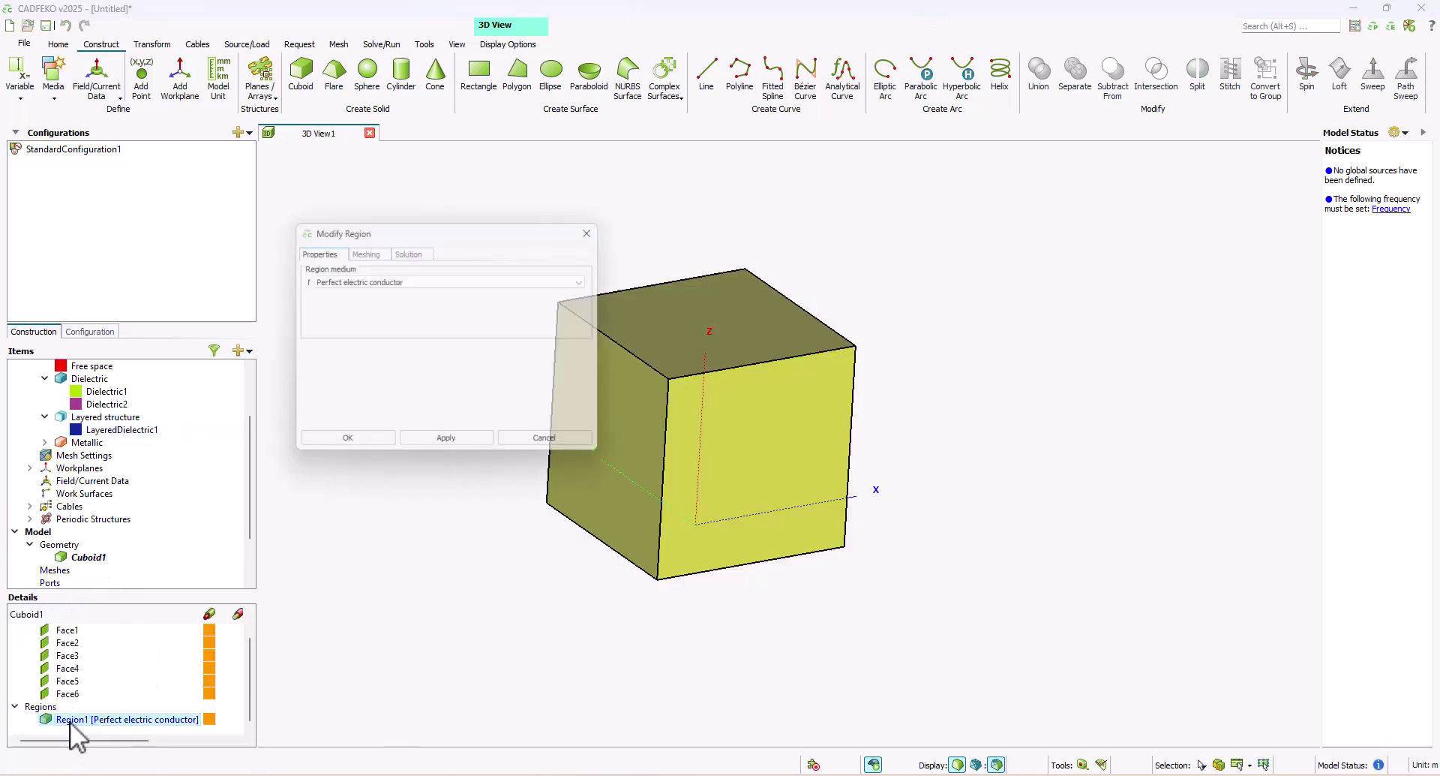
{"action": "left_click", "coordinate": [436, 281]}
{"action": "left_click", "coordinate": [396, 303]}
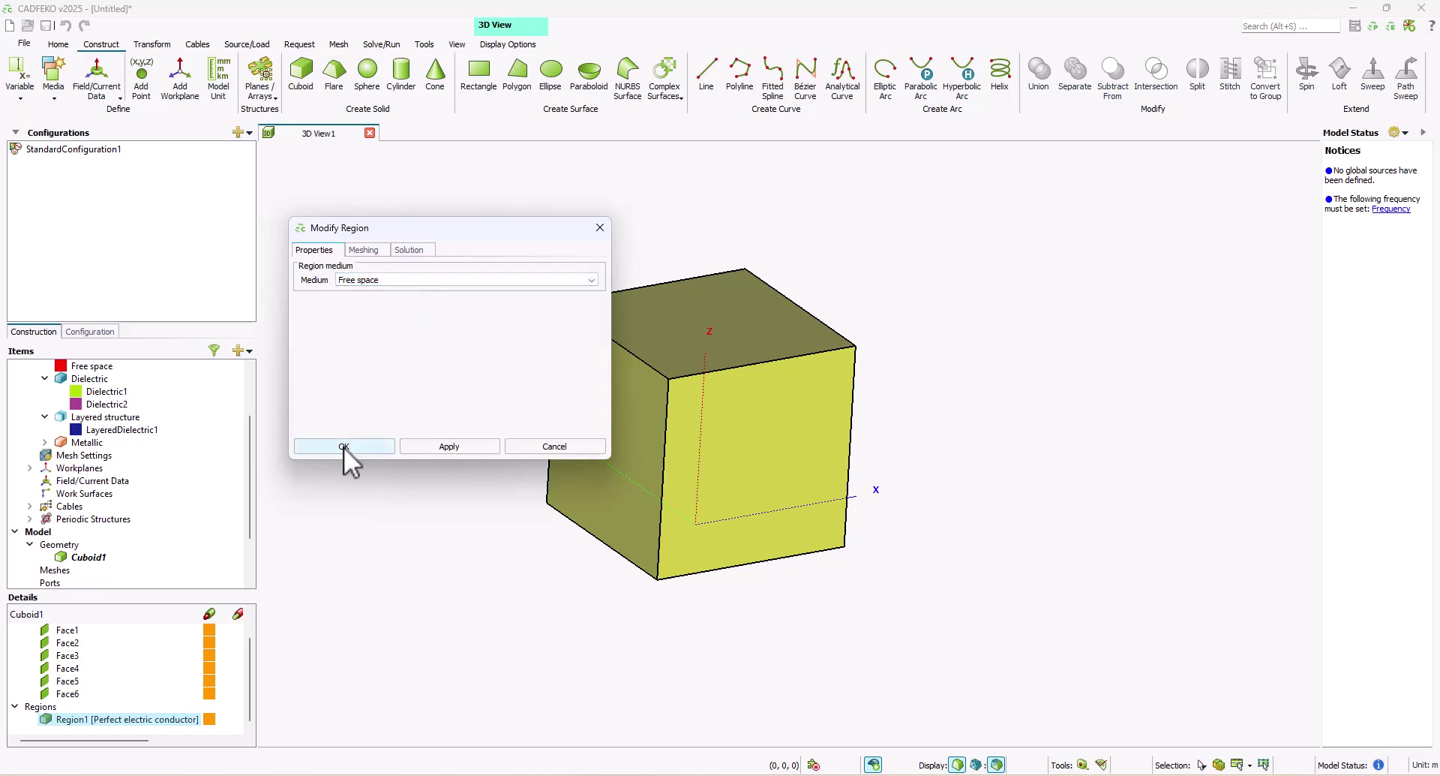
{"action": "left_click", "coordinate": [344, 446]}
Set the medium of the cuboid's top face, Face1, to LayeredDielectric1
{"action": "middle_click_drag", "start_coordinate": [787, 518], "coordinate": [397, 651]}
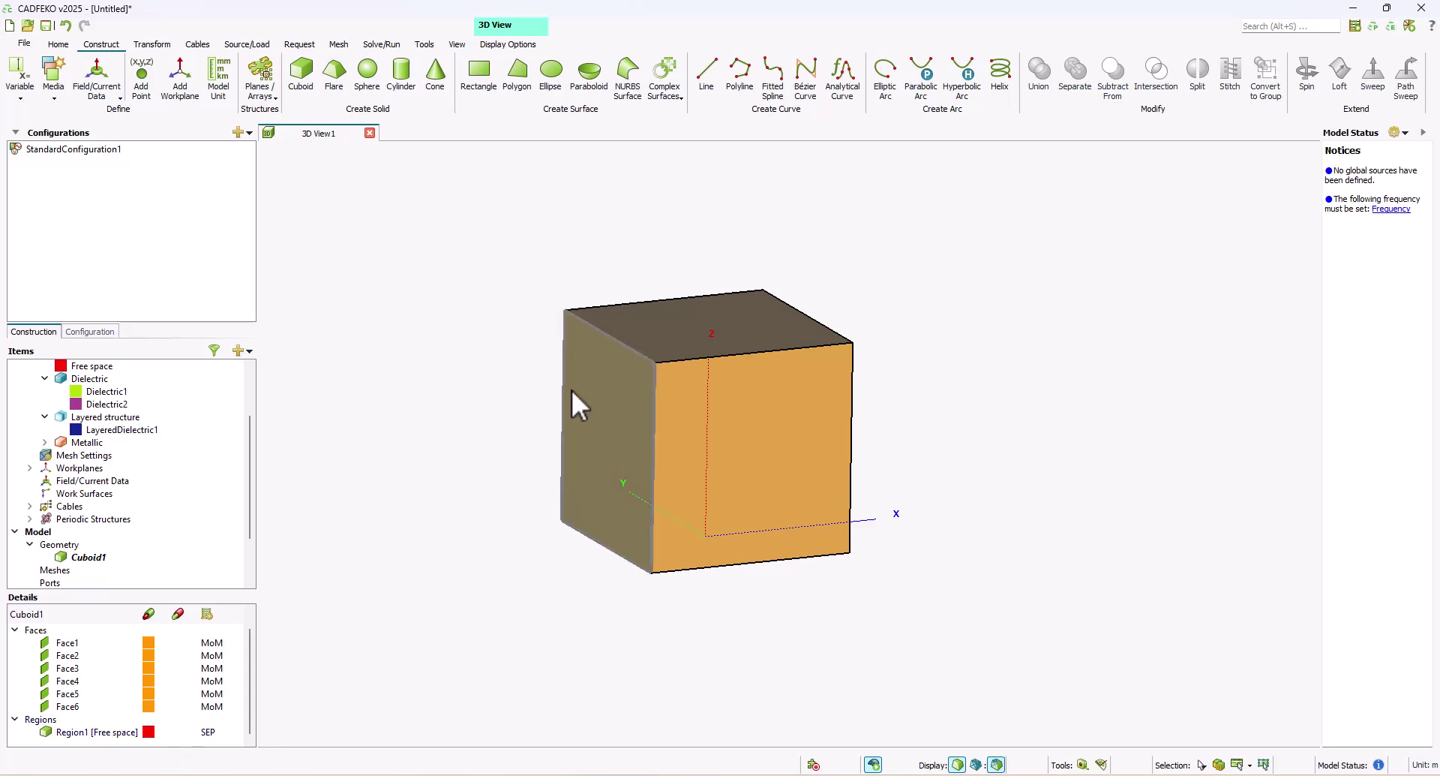
{"action": "left_click", "coordinate": [65, 644]}
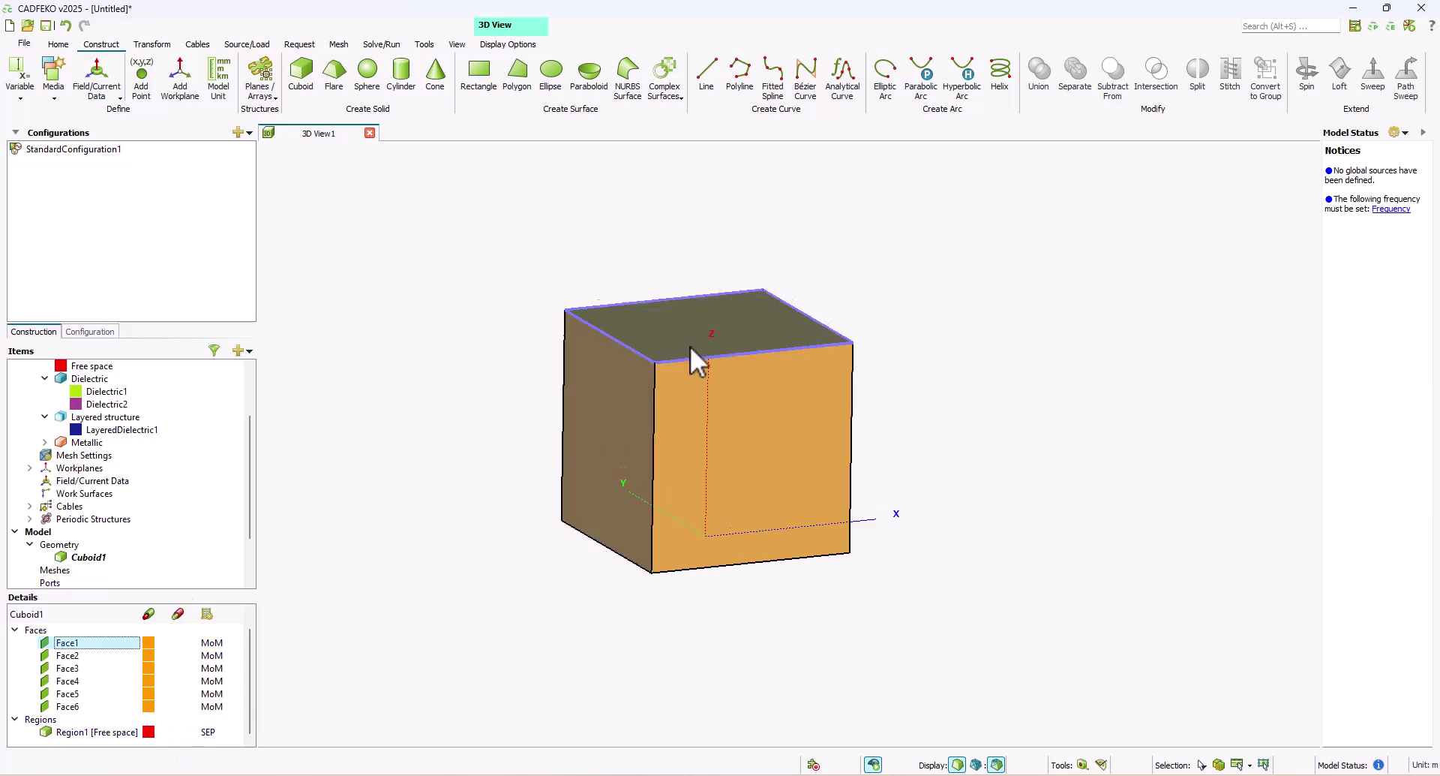
{"action": "middle_click_drag", "start_coordinate": [690, 345], "coordinate": [398, 548]}
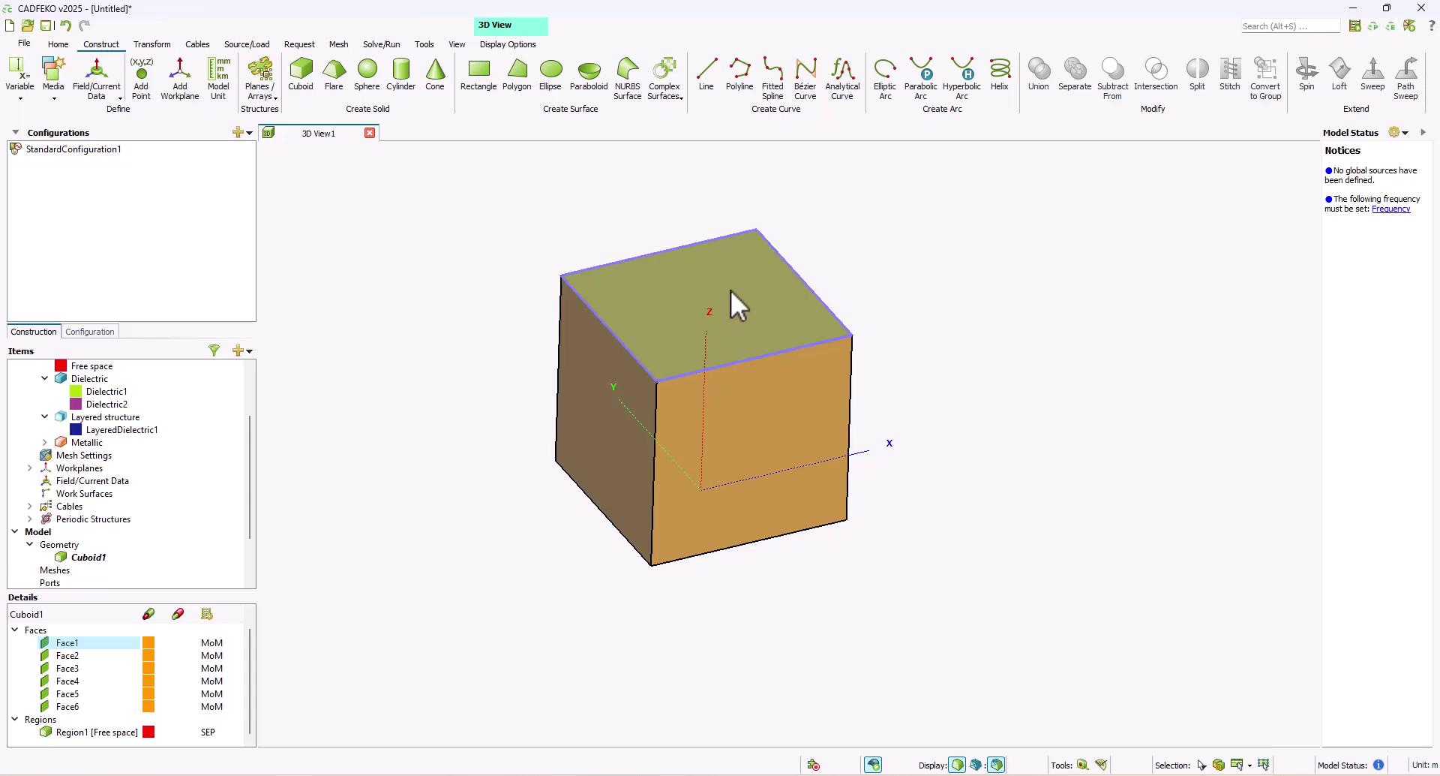
{"action": "right_click", "coordinate": [88, 640]}
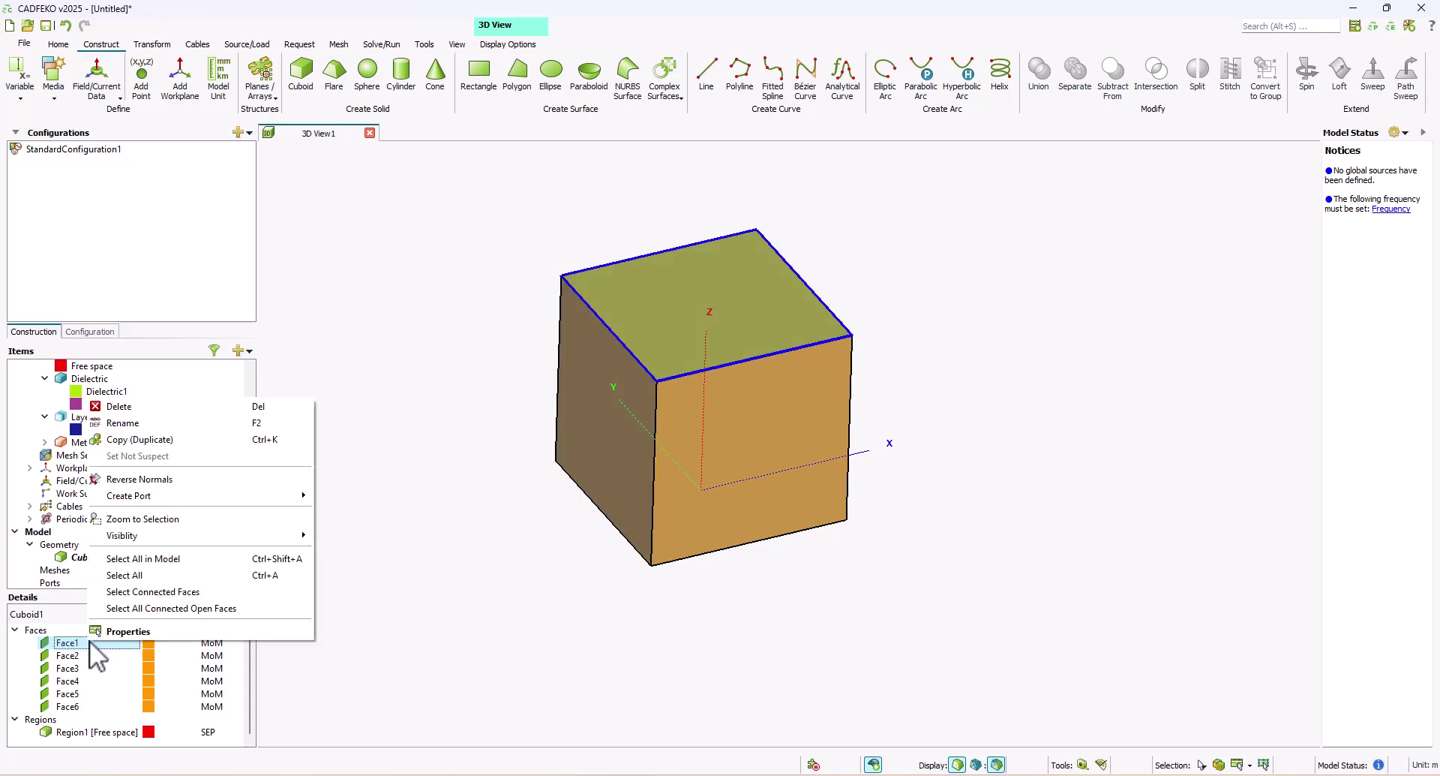
{"action": "left_click", "coordinate": [123, 635]}
{"action": "left_click", "coordinate": [411, 279]}
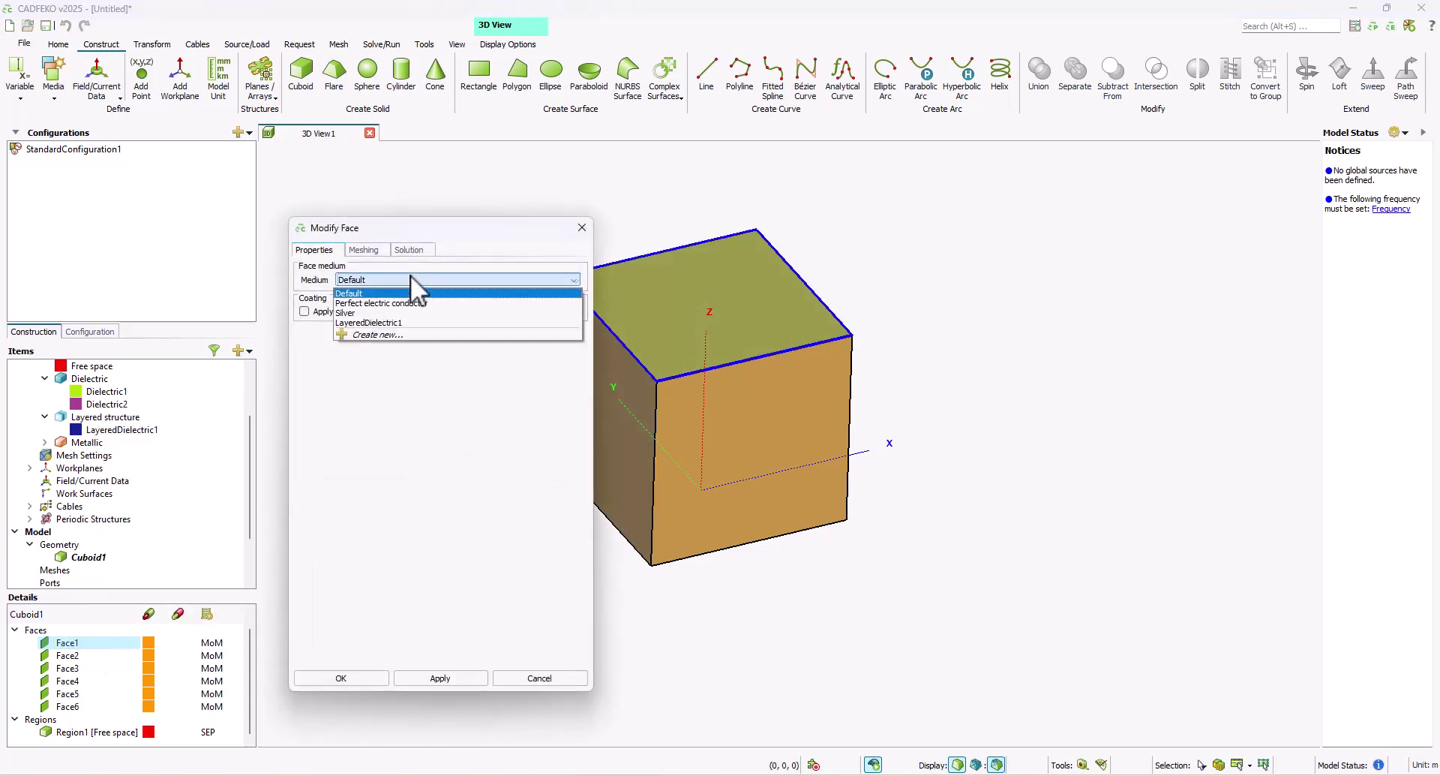
{"action": "left_click", "coordinate": [359, 322]}
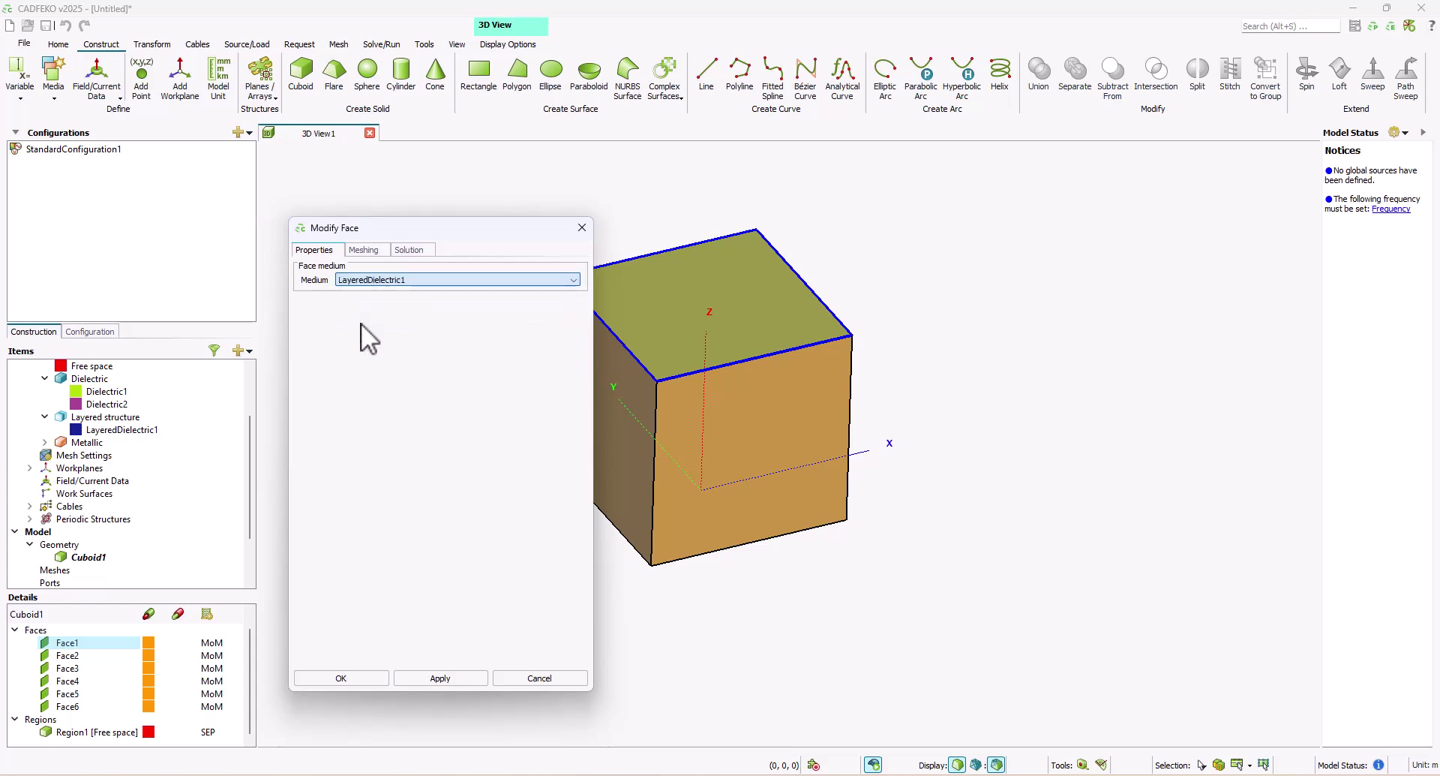
{"action": "left_click", "coordinate": [368, 679]}
{"action": "left_click_drag", "start_coordinate": [772, 563], "coordinate": [795, 471]}
{"action": "left_click_drag", "start_coordinate": [610, 355], "coordinate": [634, 338]}
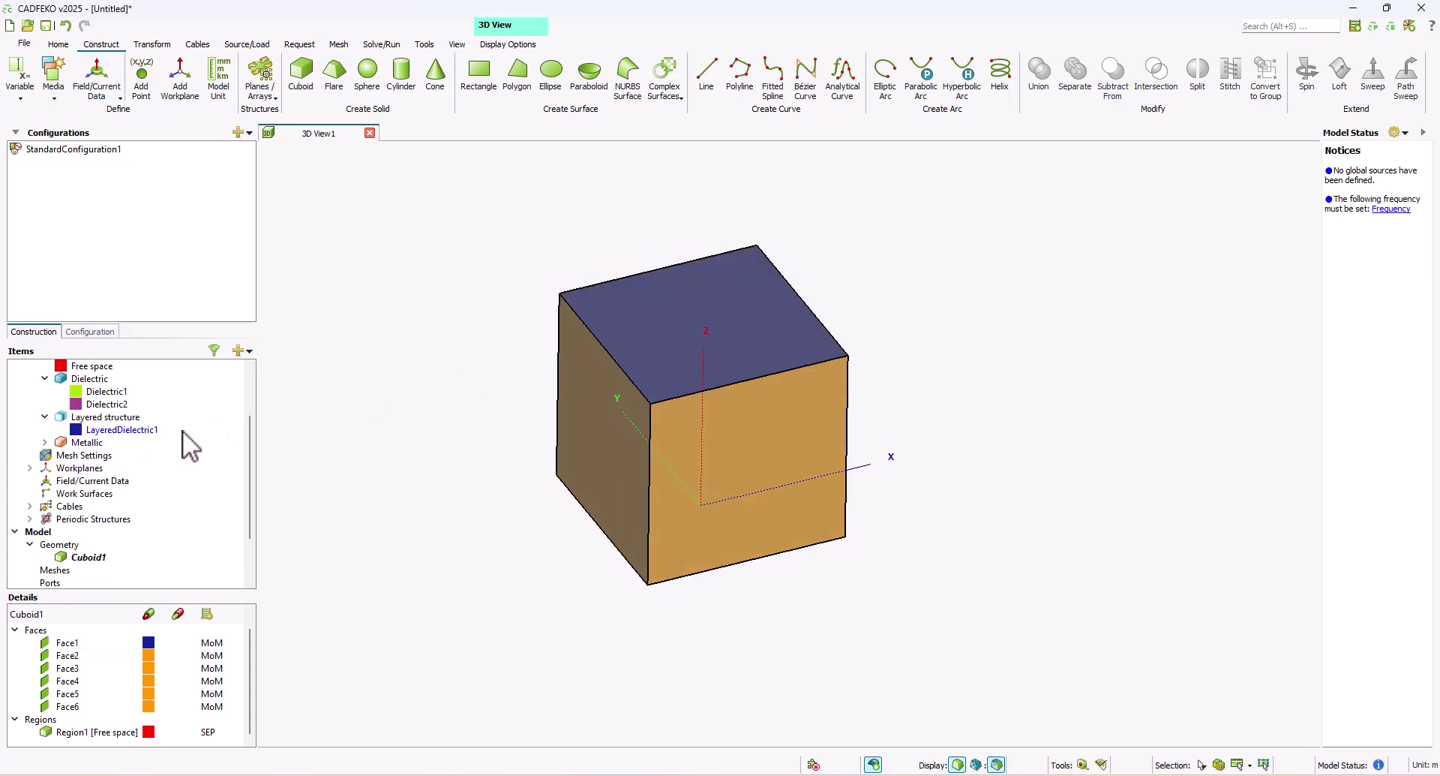